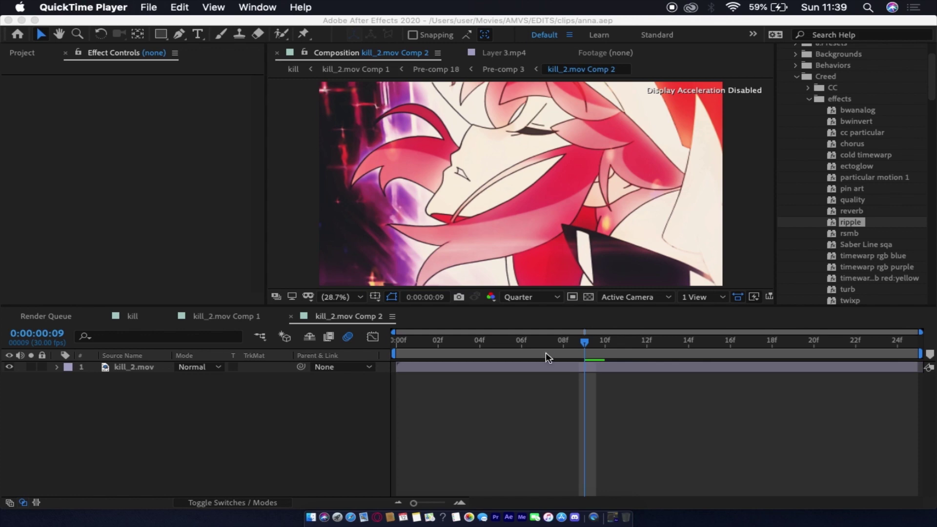
Step: Scrub kill_2.mov Comp 2 to frame 09 and select the kill_2.mov layer
click(546, 352)
drag(507, 344, 587, 368)
click(586, 367)
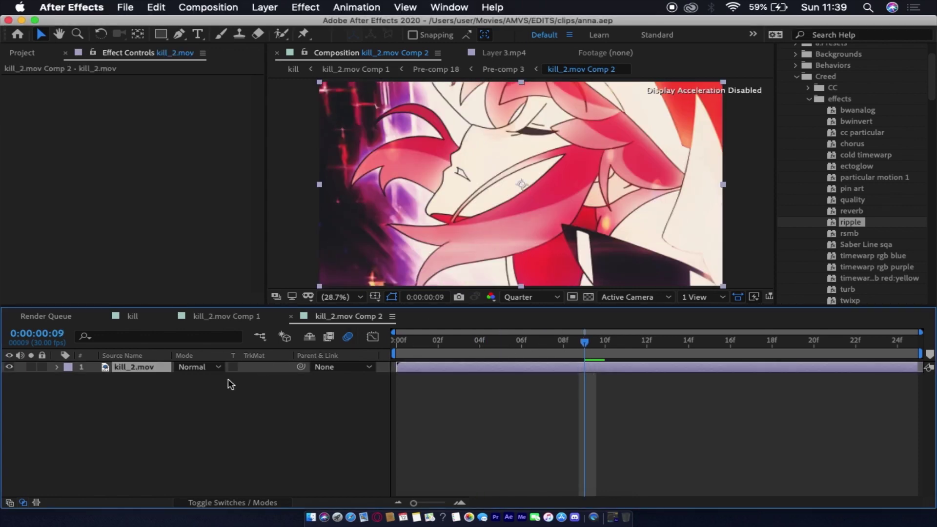
Step: Duplicate kill_2.mov and apply BCC Linear Color Key to the top copy
key(super+d)
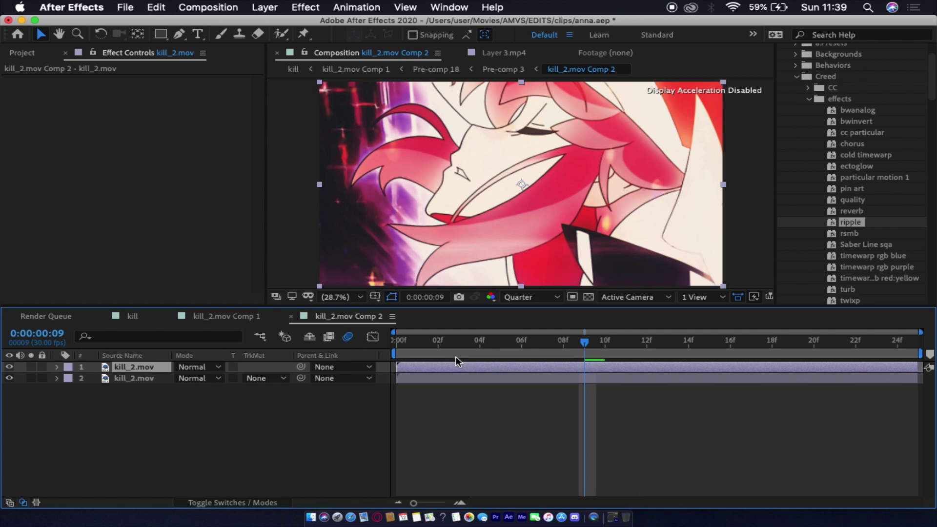
key(ctrl+space)
text(liena)
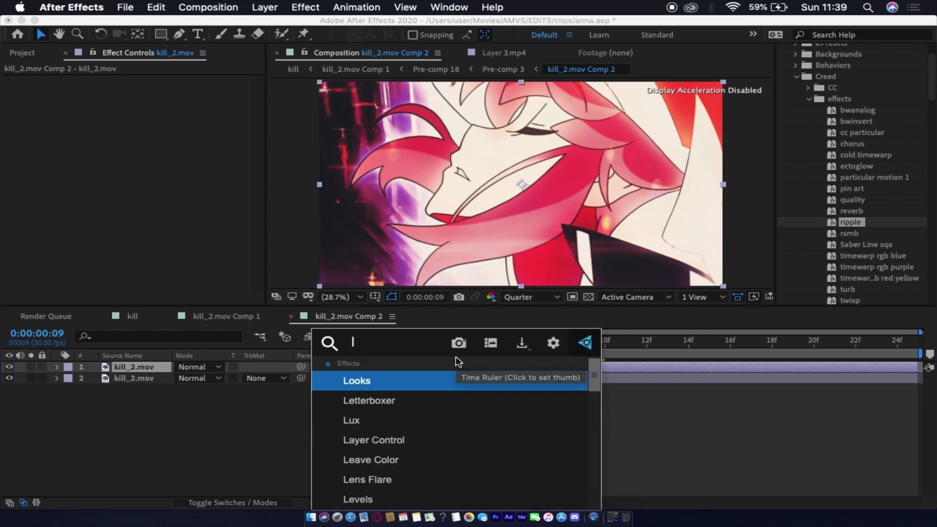
key(BackSpace)
key(BackSpace)
key(BackSpace)
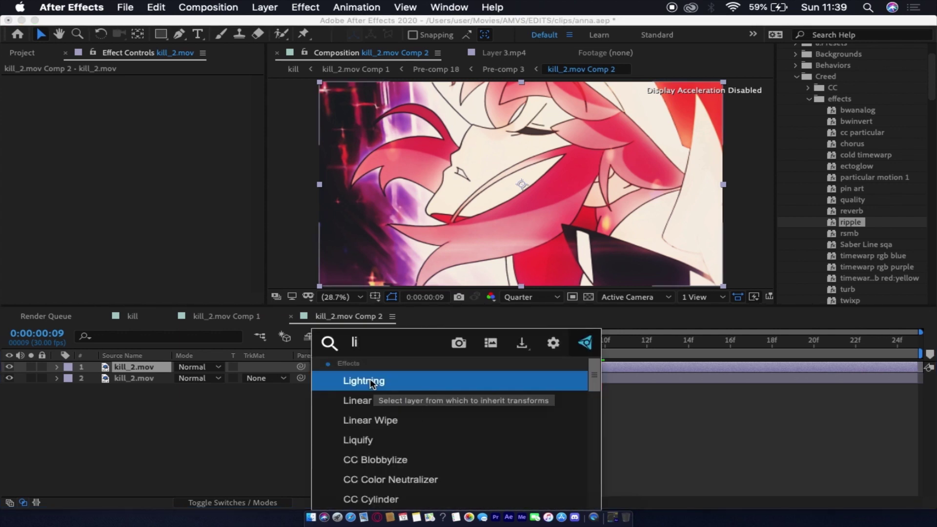
text(nea)
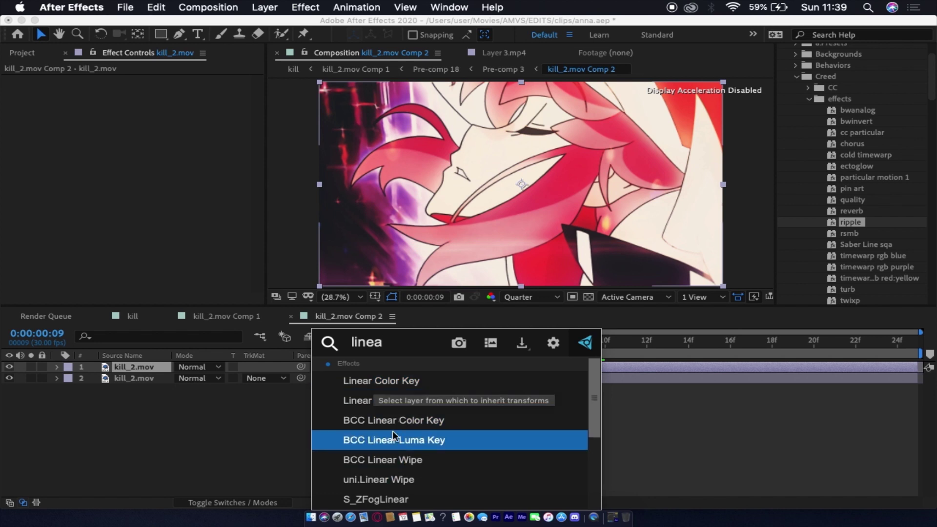
click(373, 420)
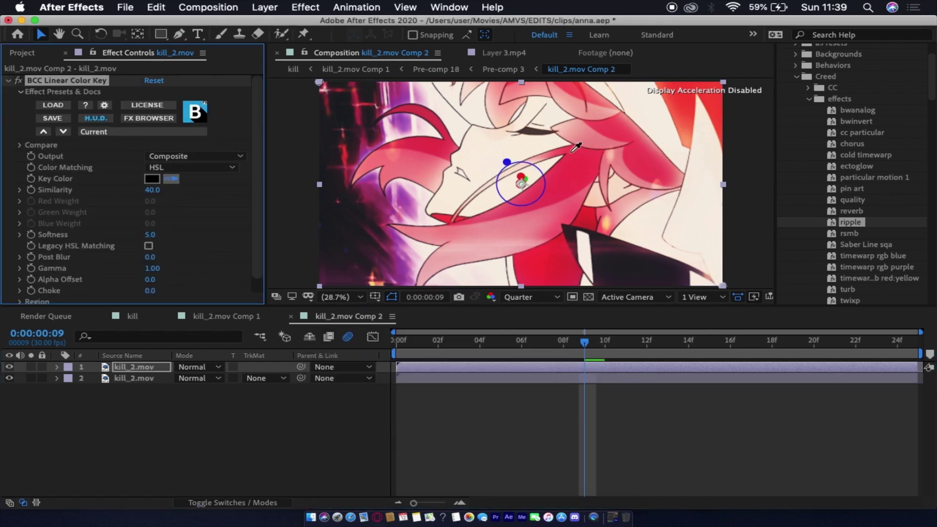
Step: Key on the pink, hide the lower copy, and use Composite - Inv Alpha output with Legacy HSL Matching
click(424, 167)
click(10, 378)
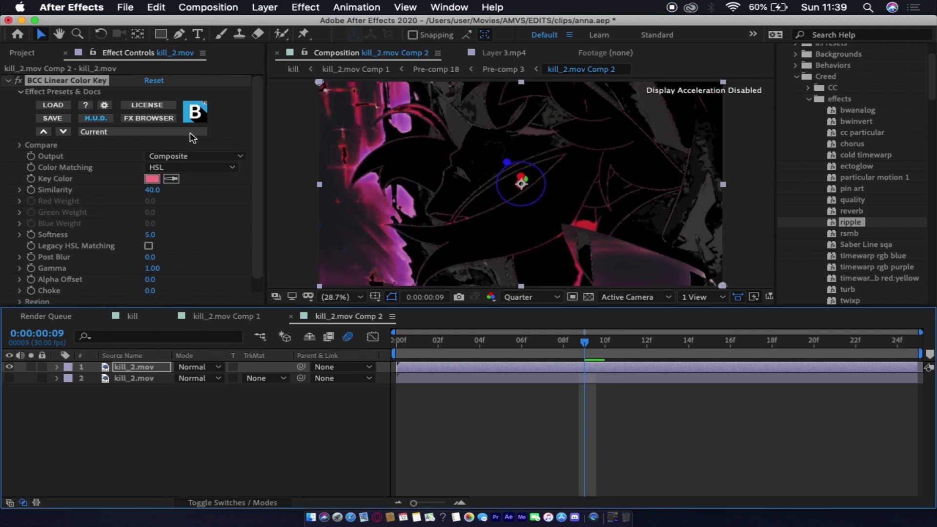
click(192, 156)
click(206, 182)
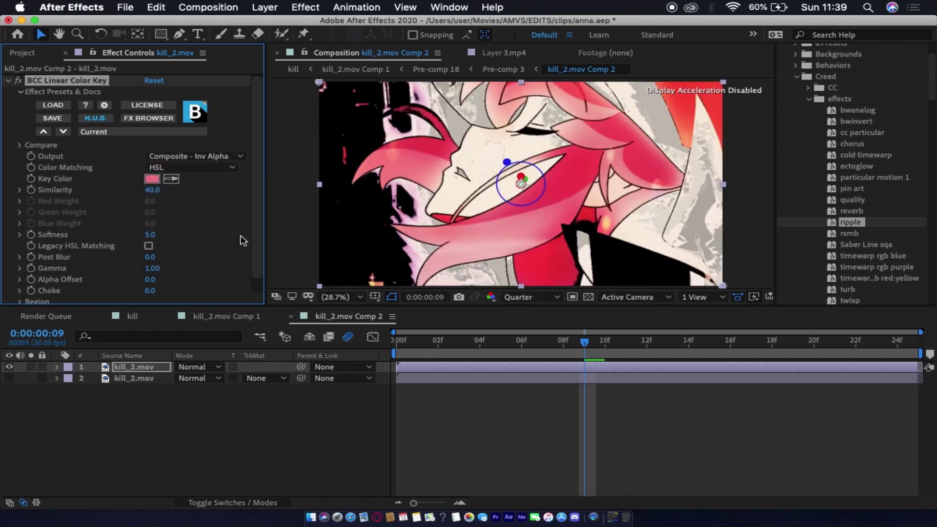
click(147, 247)
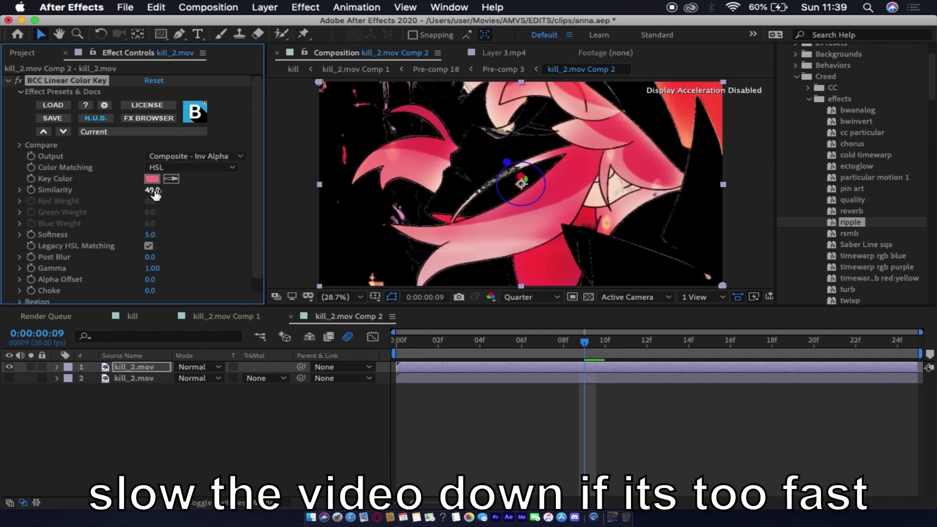
Step: Set the key Similarity to 20 and collapse the BCC Linear Color Key settings
mouse_move(161, 190)
mouse_down()
mouse_move(145, 190)
mouse_move(155, 194)
mouse_up()
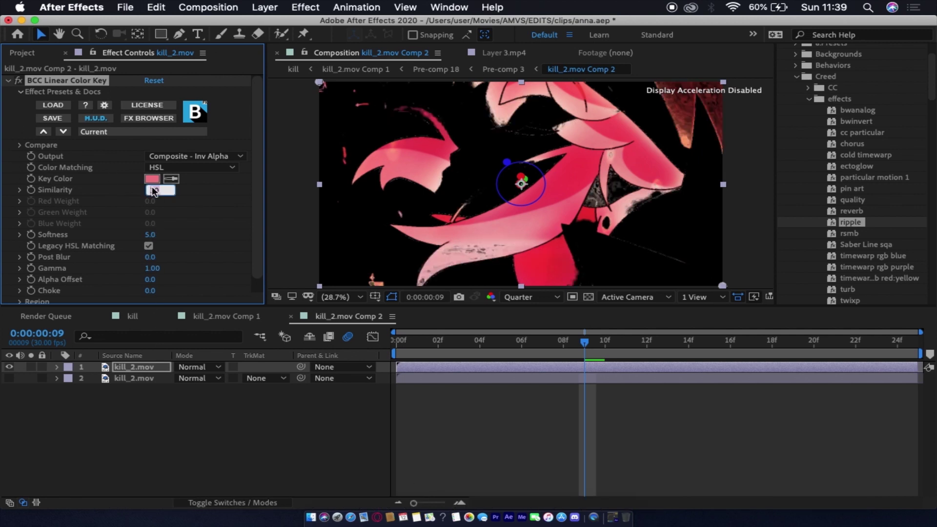
text(20)
key(Return)
click(8, 80)
key(ctrl+space)
Step: Add the neon glow effects and set a new Deep Glow 2 Radius
text(tw)
key(Return)
click(110, 113)
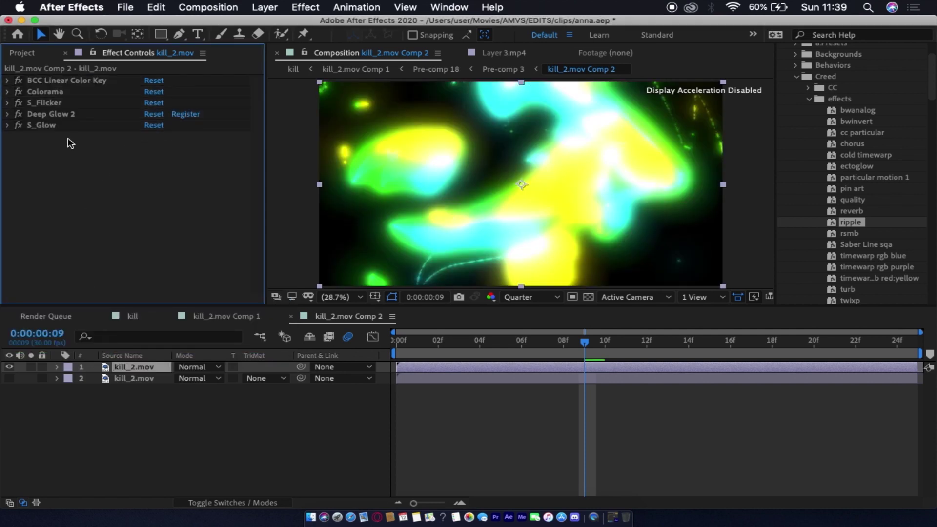
click(8, 113)
click(156, 119)
key(Return)
click(8, 107)
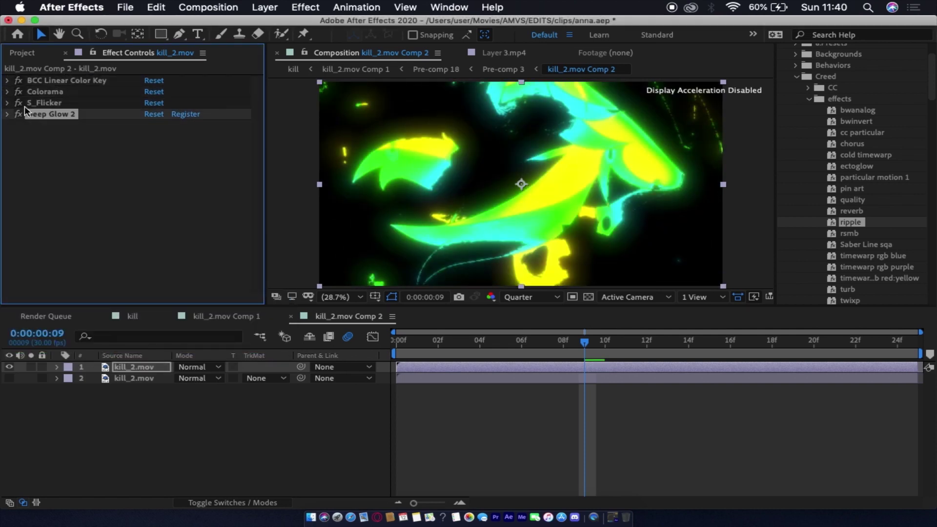
Step: Move S_Flicker below Deep Glow 2 and set its Amplitude
drag(44, 103, 44, 119)
click(7, 114)
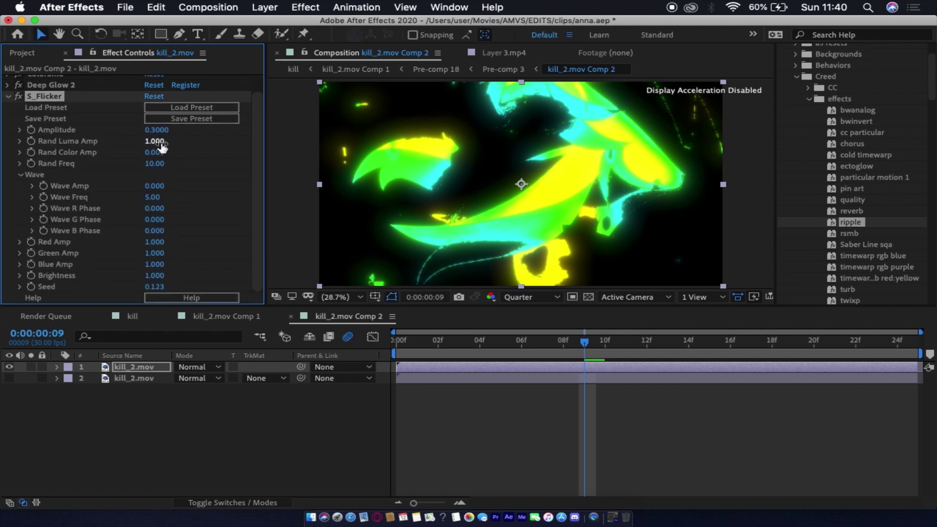
click(8, 96)
click(9, 92)
Step: Rotate Colorama's Phase Shift to 0x+67.0° for magenta-blue colours
click(32, 158)
drag(166, 181, 169, 173)
click(8, 92)
Step: Apply S_Rays, lower its centre and shorten Rays Length to 0.700
click(62, 162)
key(ctrl+space)
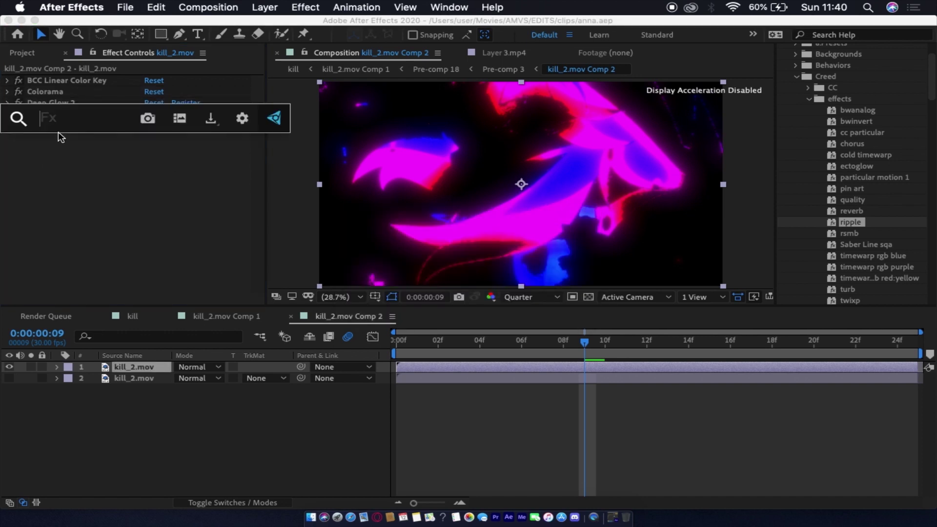
text(s_ray)
key(Return)
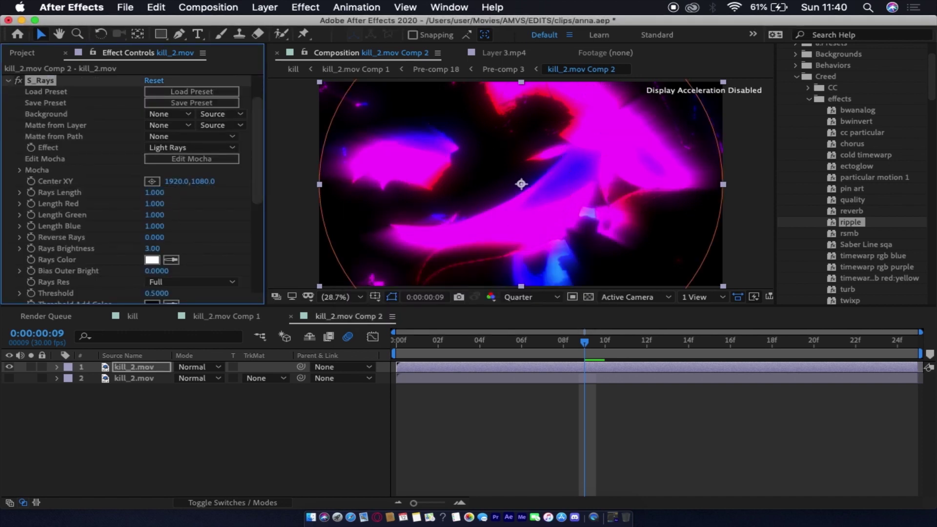
drag(520, 185, 521, 221)
drag(154, 193, 166, 220)
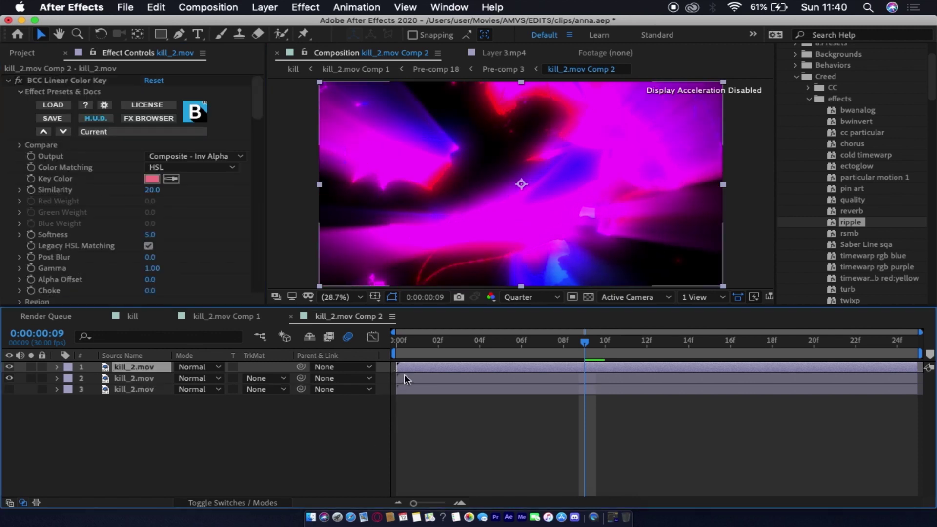
Step: Re-enter the key Similarity, delete S_Rays, and set Colorama's Phase Shift to -7°
click(156, 191)
click(48, 80)
click(7, 80)
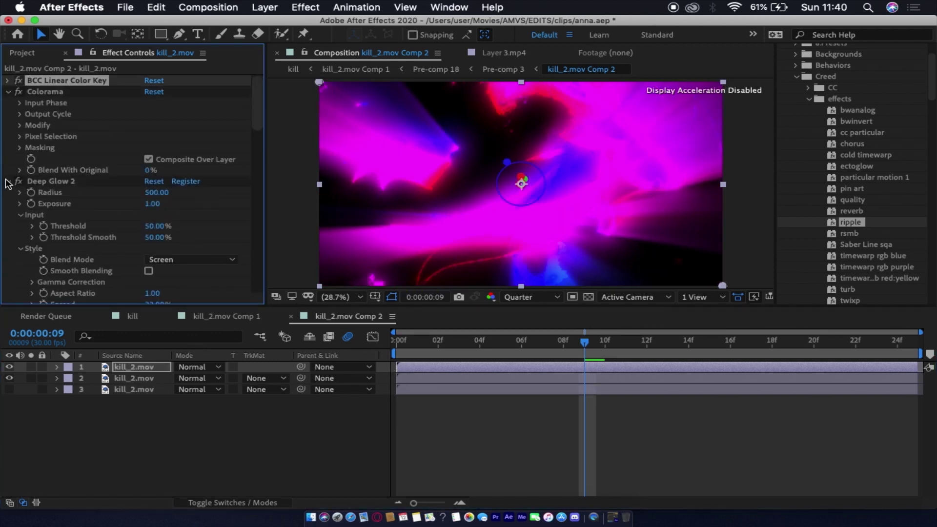
click(40, 204)
key(Delete)
click(20, 102)
mouse_move(163, 170)
mouse_down()
mouse_move(150, 178)
mouse_move(155, 184)
mouse_move(166, 175)
mouse_move(156, 169)
mouse_up()
Step: Unhide the bottom kill_2.mov copy, set the second copy to Add blending, and scrub to frame 10
click(9, 389)
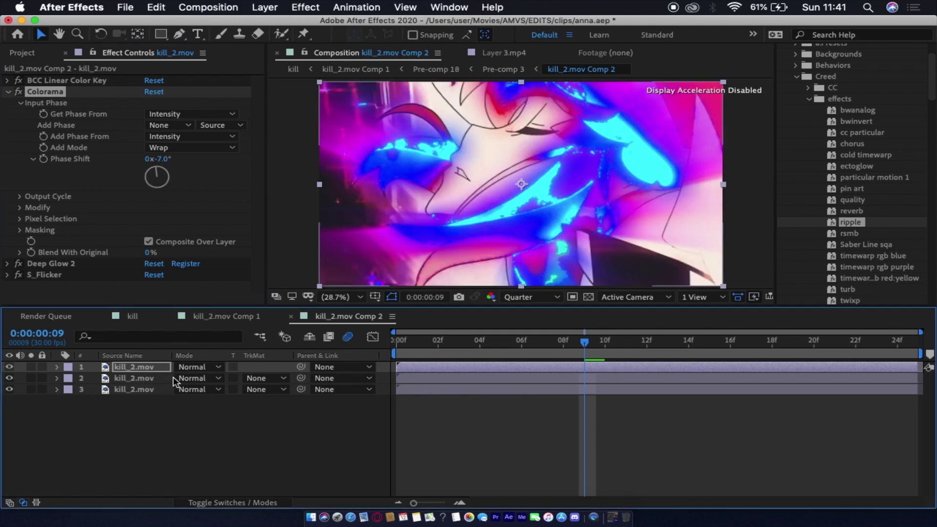
click(195, 378)
click(198, 321)
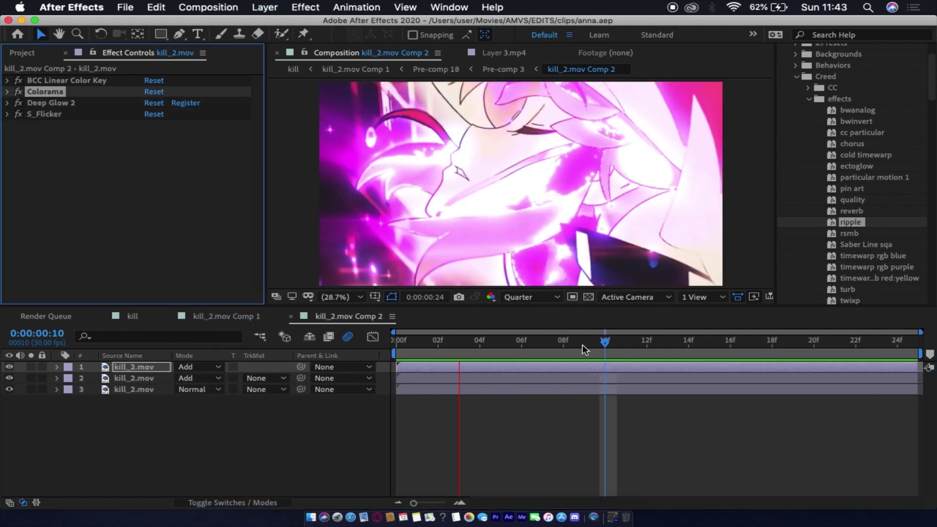
drag(582, 344, 605, 345)
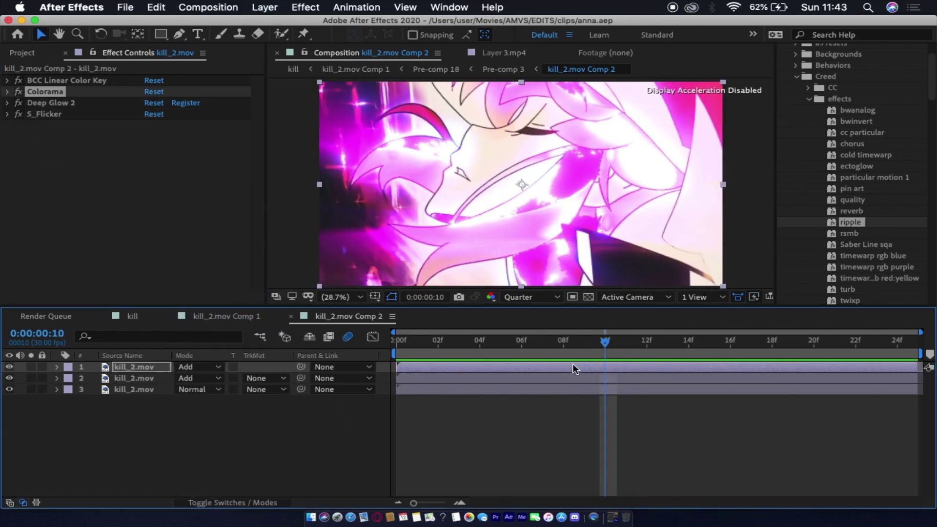
Step: Apply S_ScanLines with Lines Frequency 100 and preview the result
key(ctrl+space)
text(aca)
key(BackSpace)
key(BackSpace)
text(s)
key(BackSpace)
key(BackSpace)
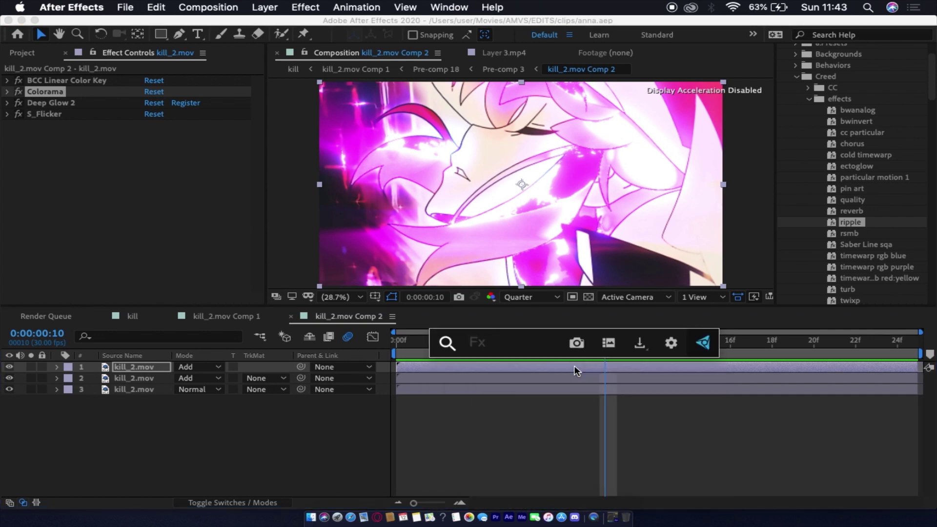
text(scna)
key(BackSpace)
key(BackSpace)
text(an)
click(534, 403)
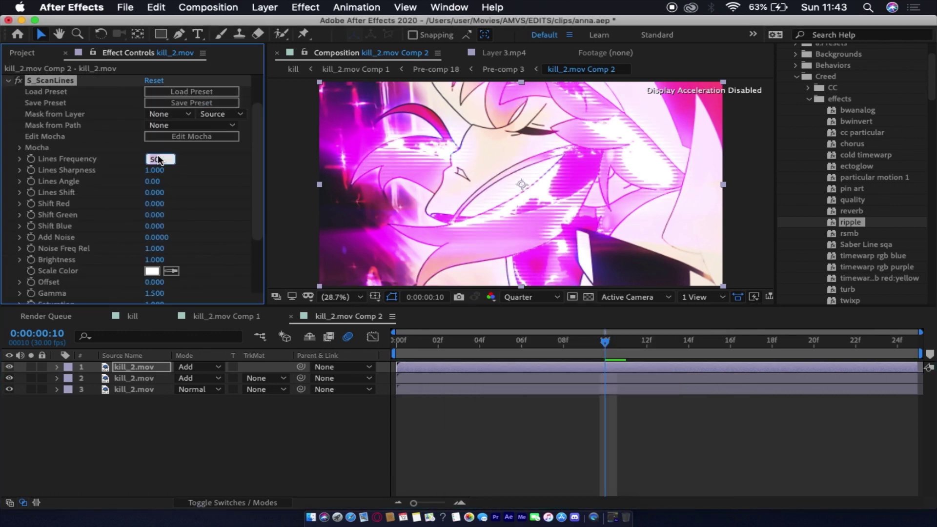
text(100)
key(Return)
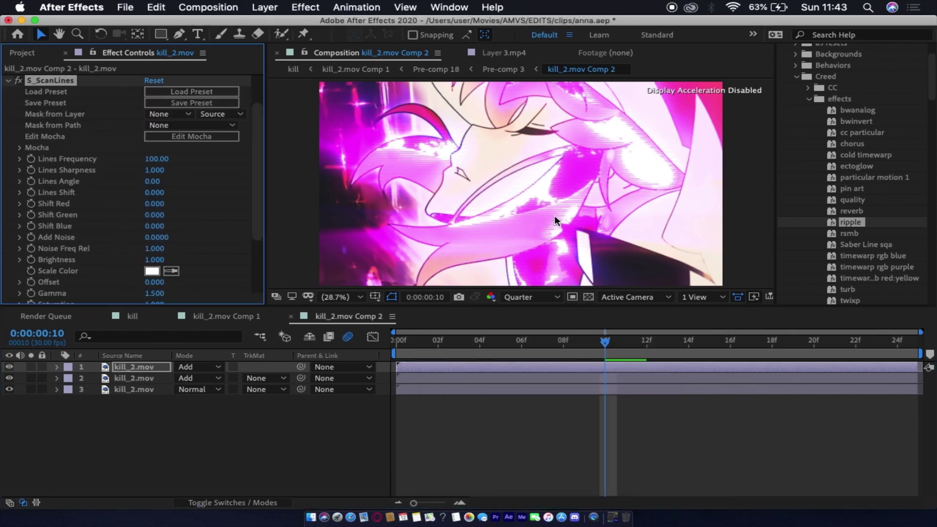
key(space)
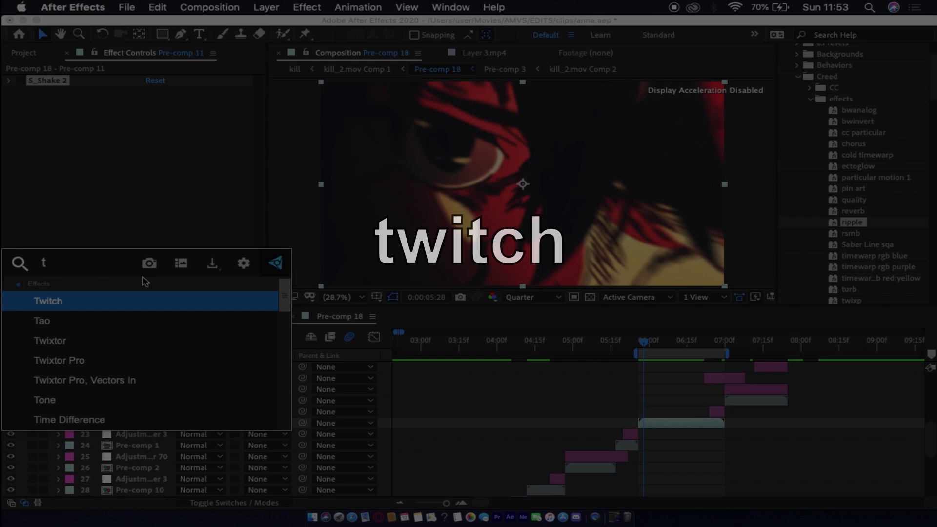
Step: Apply Twitch to Pre-comp 11 and set its Amount to 80
text(wi)
click(46, 300)
click(157, 103)
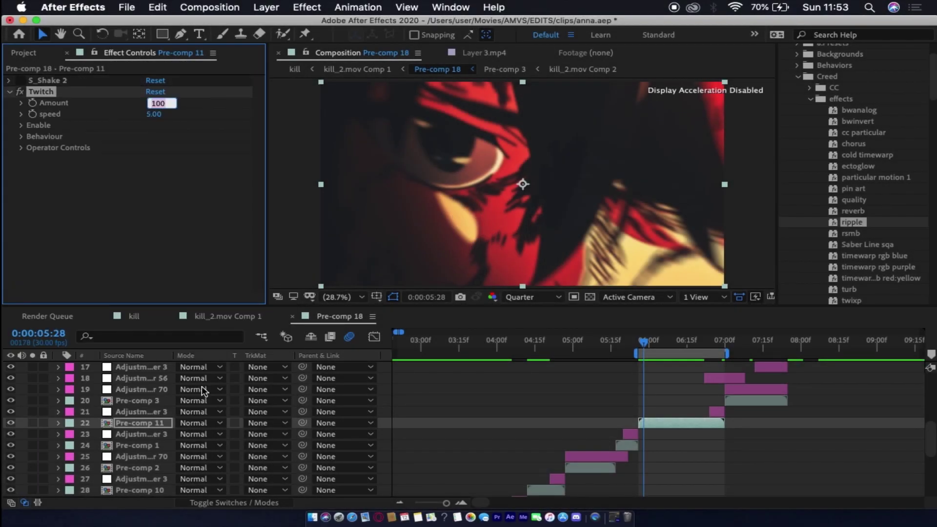
text(80)
key(Return)
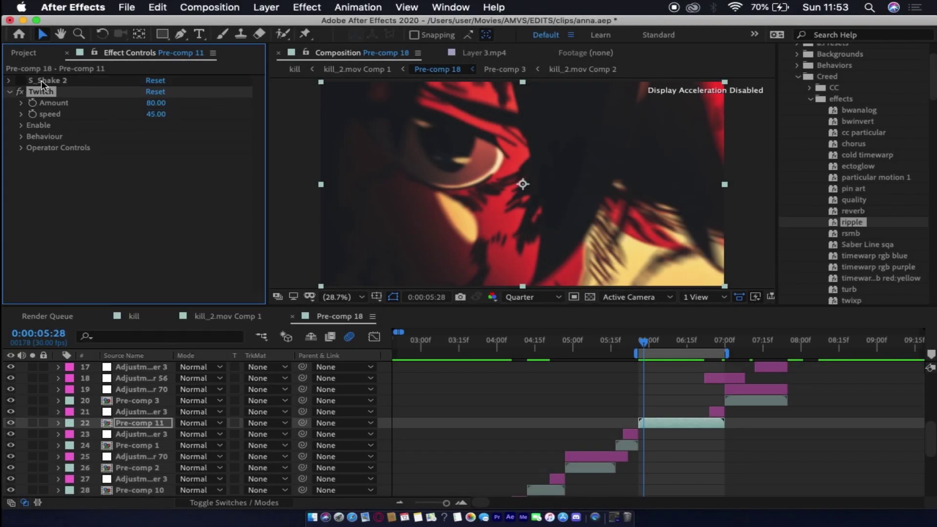
Step: Enable Twitch's Light mode, keyframe Amount, and reveal the keyframes at frame-level zoom
click(20, 126)
click(150, 159)
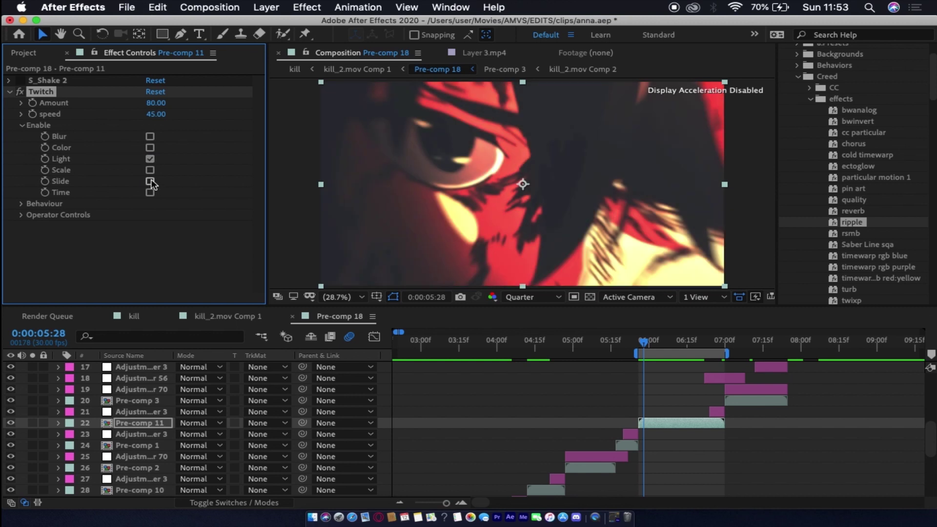
click(20, 126)
click(32, 102)
key(u)
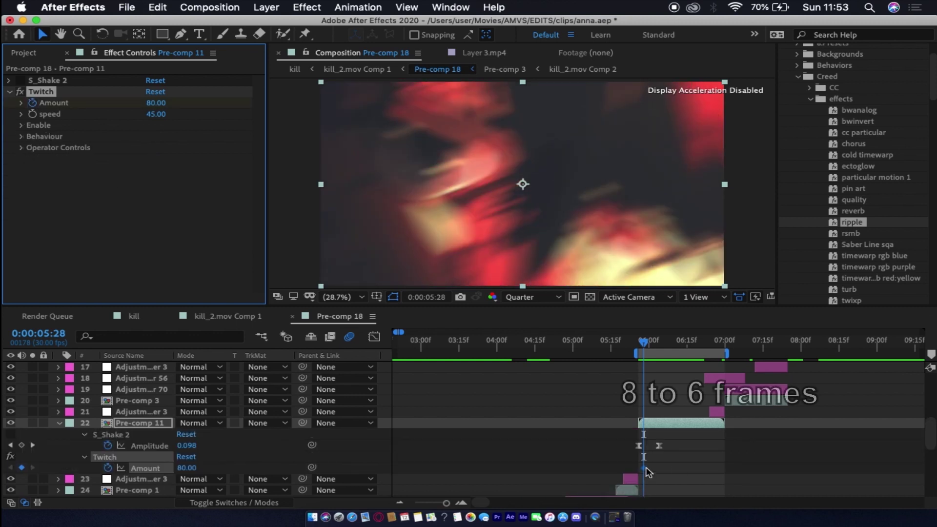
key(semicolon)
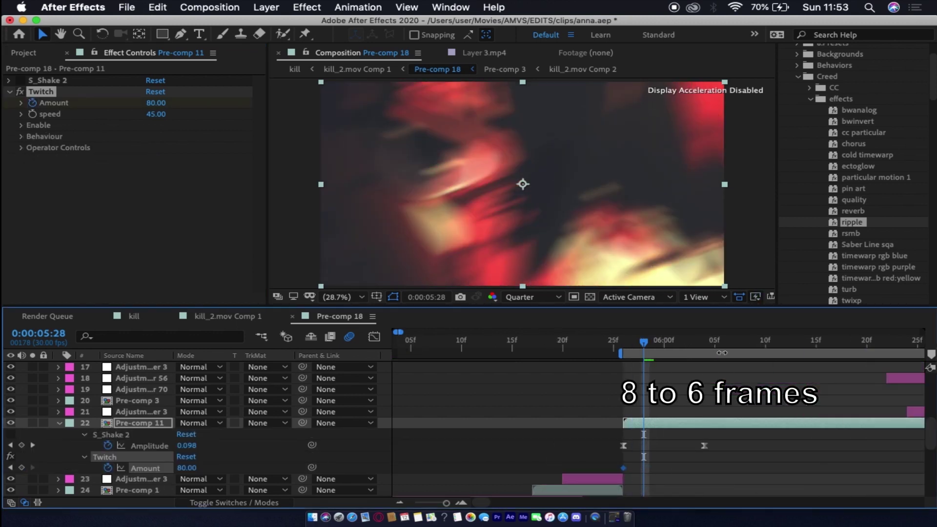
Step: Key Twitch Amount to 0 at 6:04 and apply Flow's sharp eased curve to the keyframes
drag(709, 344, 704, 344)
click(186, 467)
text(0)
key(Return)
click(614, 517)
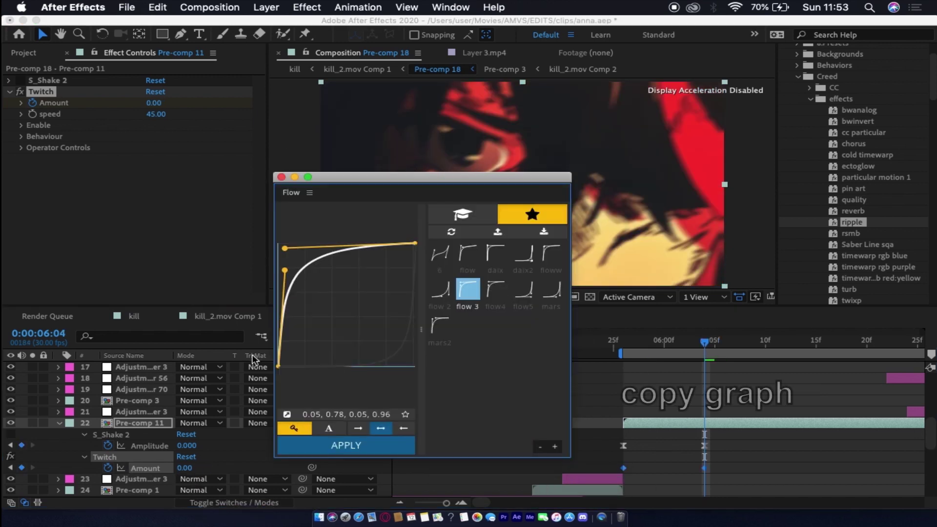
click(338, 446)
click(721, 431)
click(623, 344)
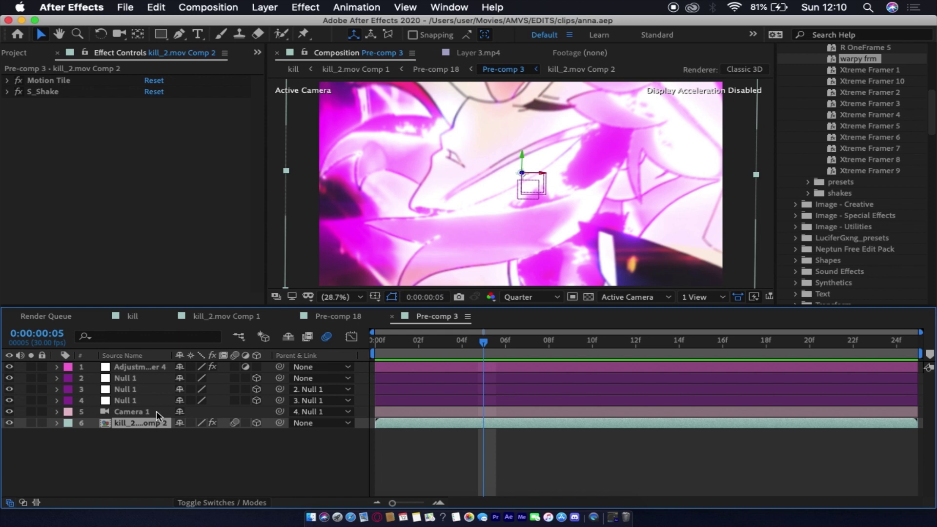
click(156, 411)
click(142, 433)
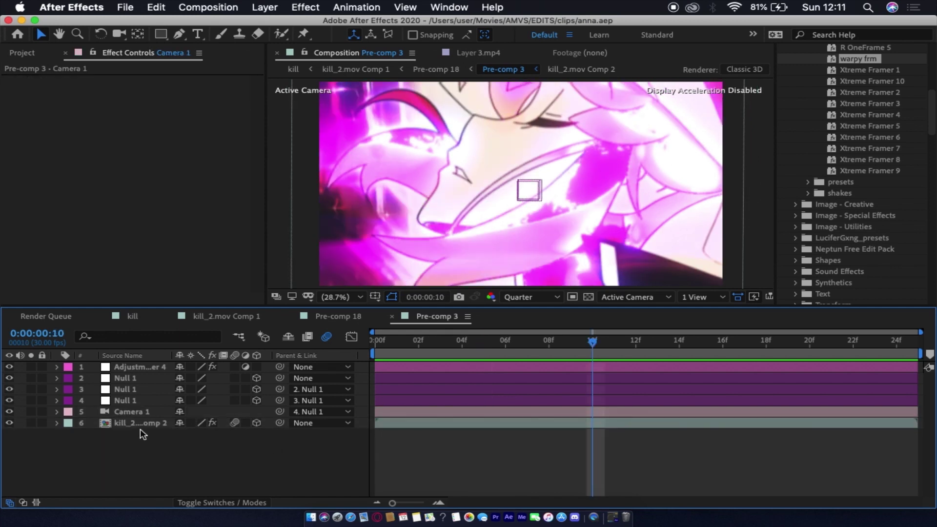
click(168, 419)
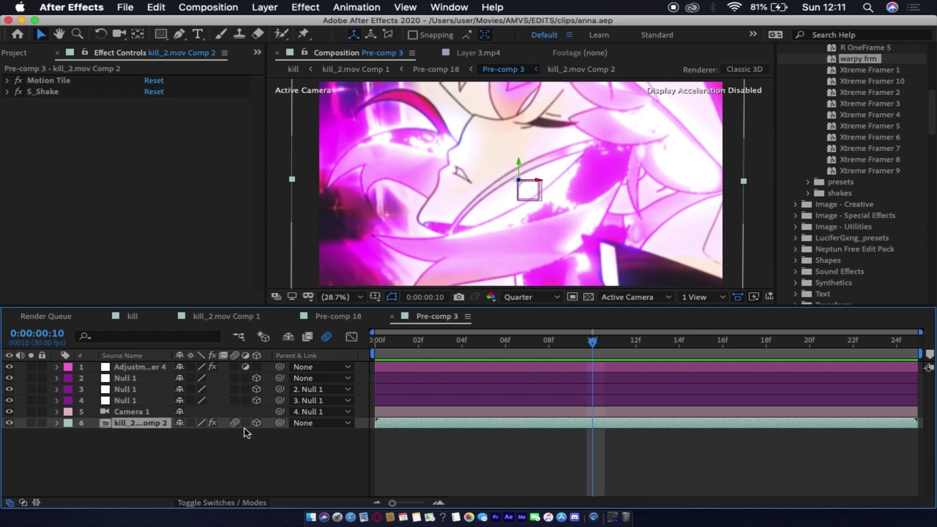
click(169, 411)
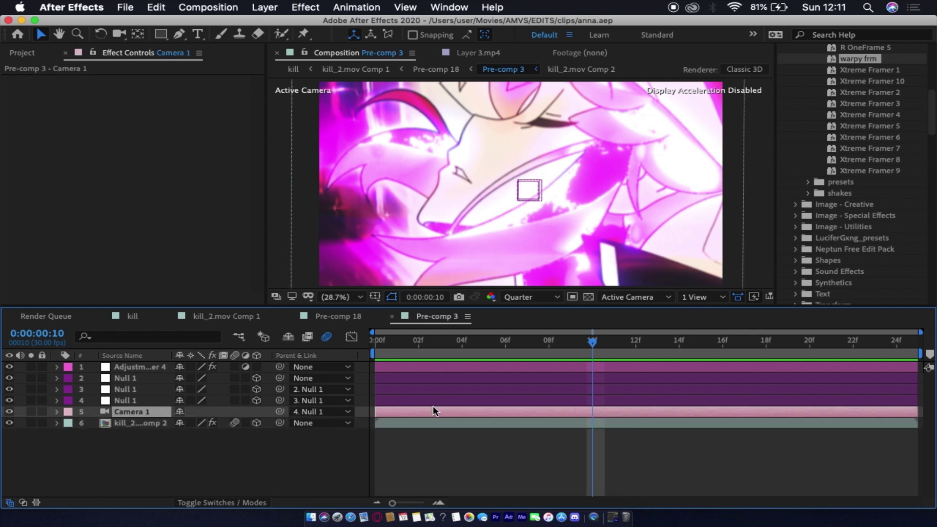
key(super+alt+shift+c)
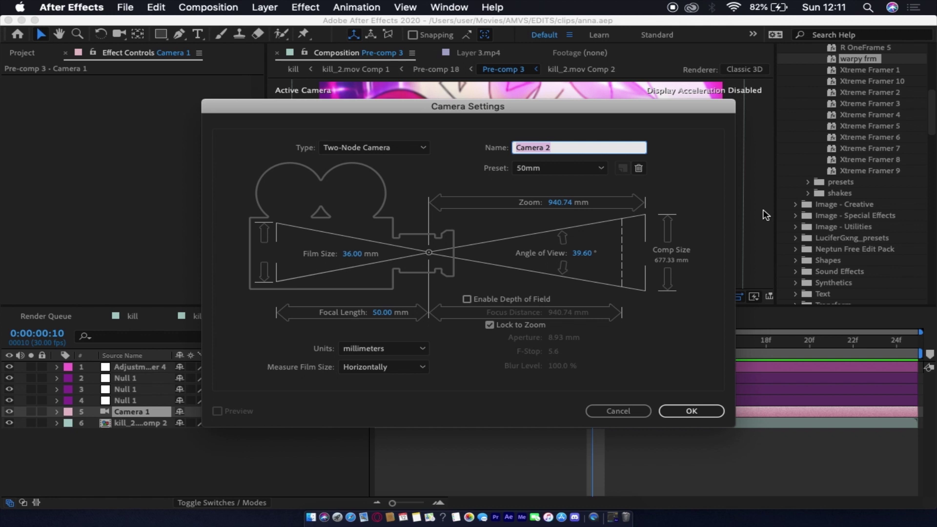
click(613, 408)
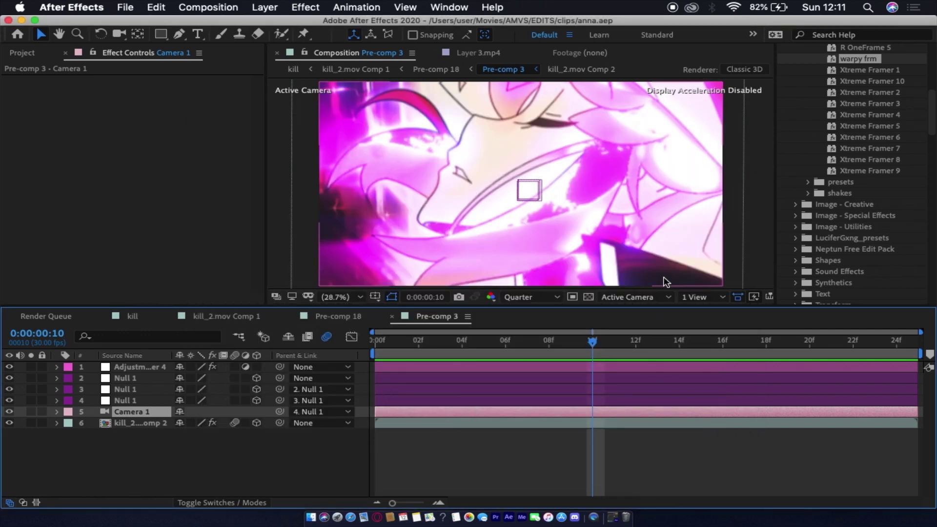
Step: Undo the last change, go to frame 7, and select the layer 4 Null 1
key(super+z)
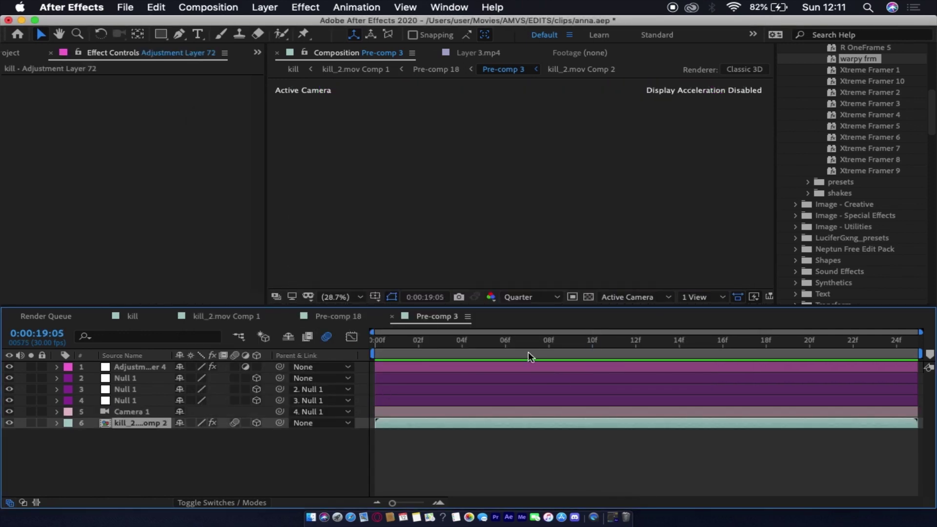
click(533, 347)
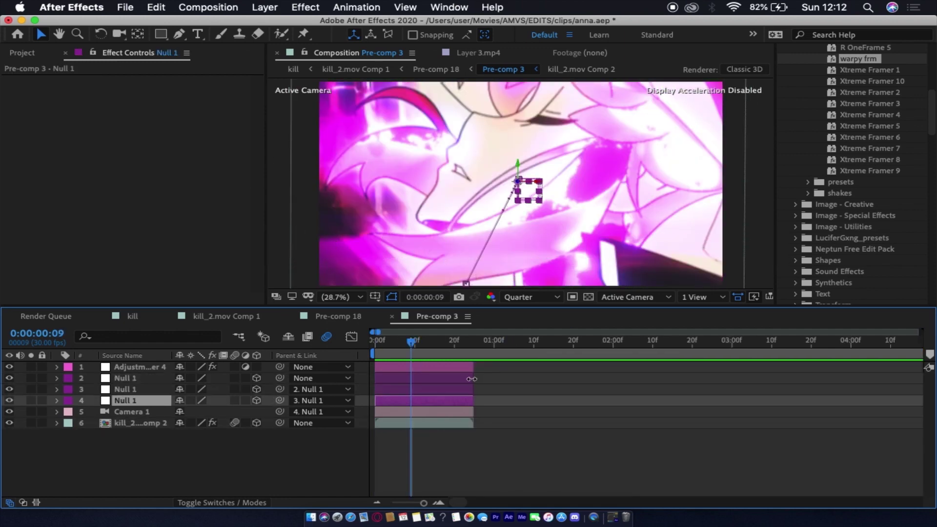
shift+click(450, 381)
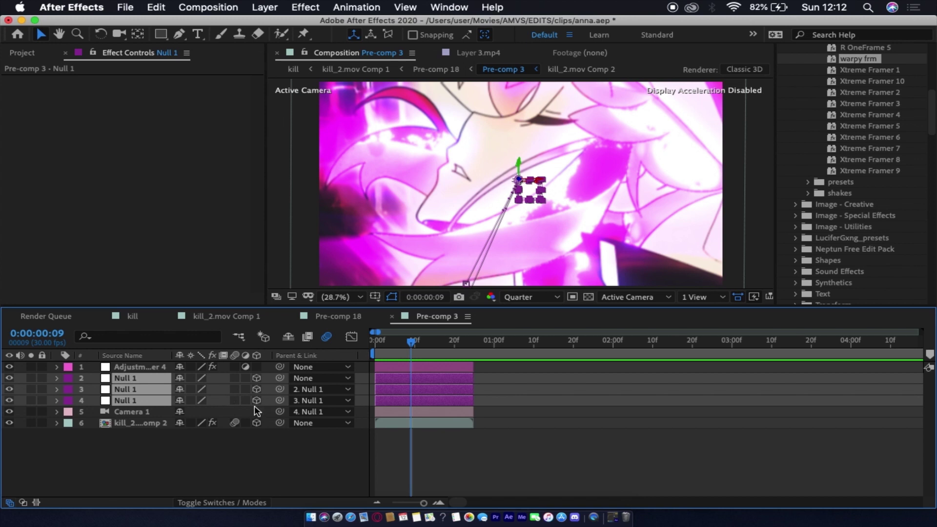
key(F2)
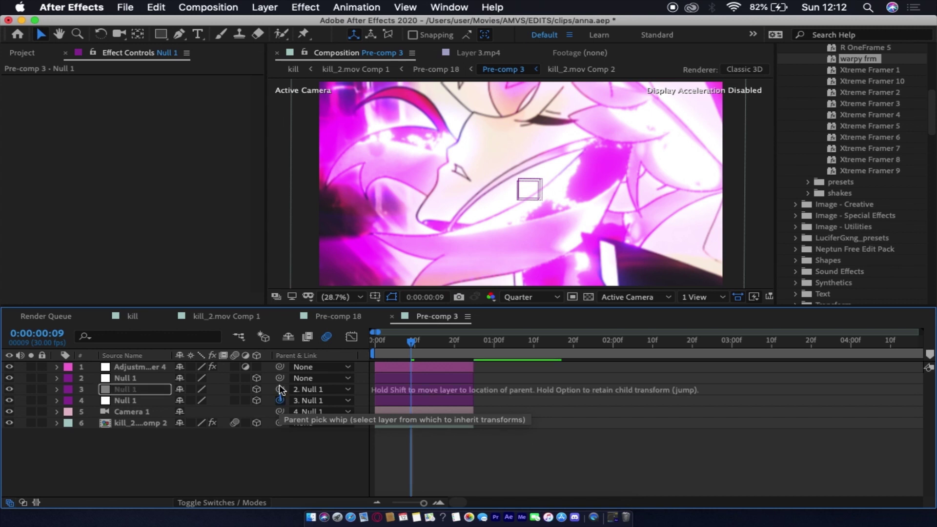
click(121, 411)
click(121, 400)
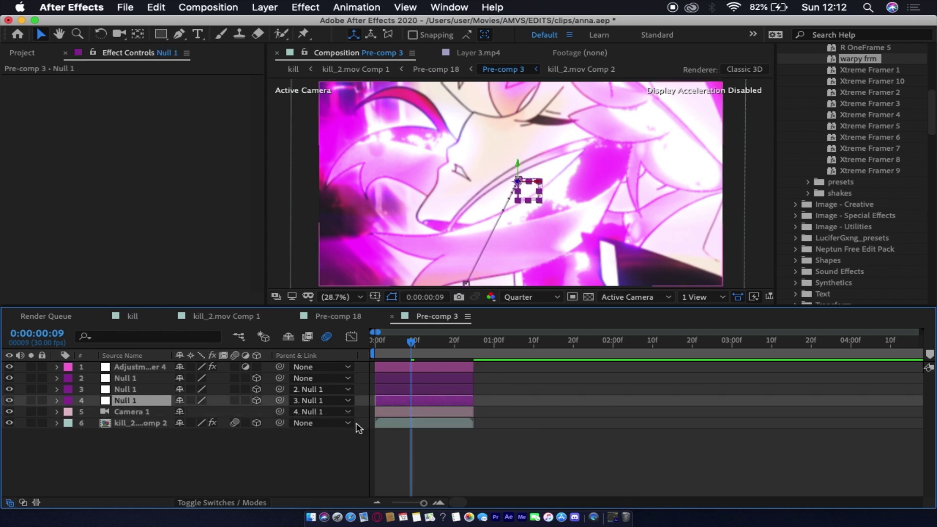
Step: Zoom the timeline in and preview the camera transition from frame 0, stopping at frame 13
scroll(450, 384, up, 3)
drag(389, 338, 376, 338)
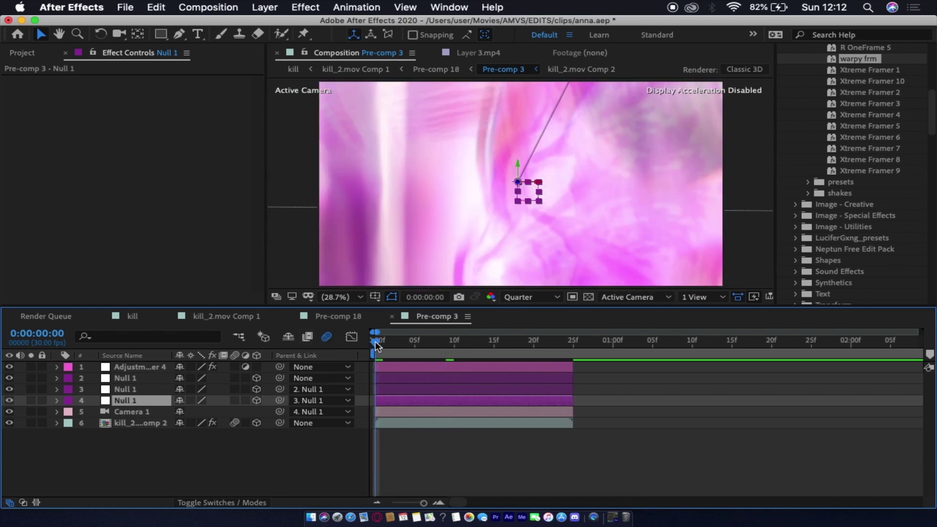
key(End)
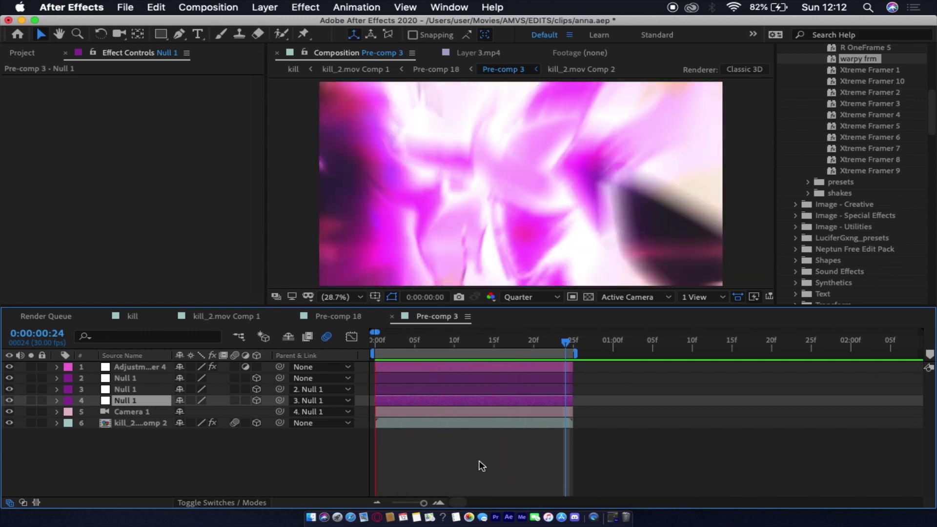
click(477, 345)
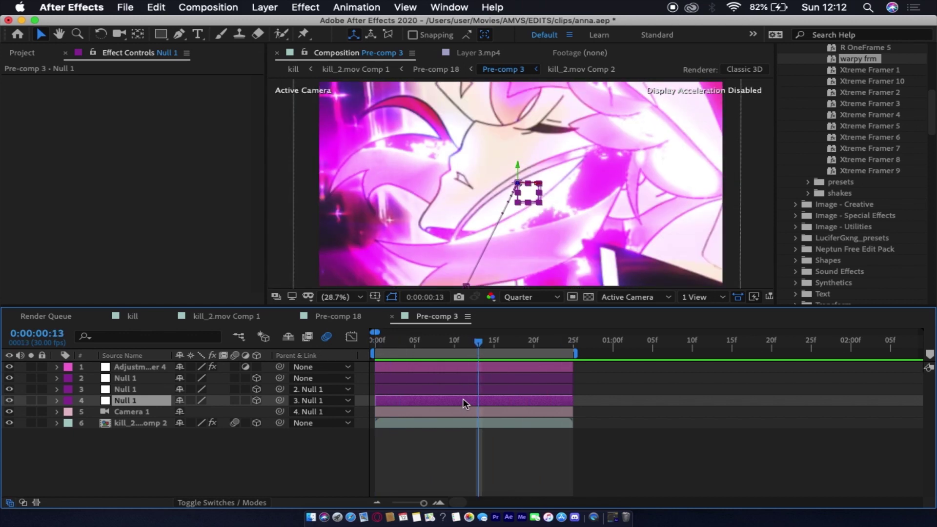
Step: Reveal Null 1's keyframed properties, go to frame 13, and save the project
key(Home)
key(u)
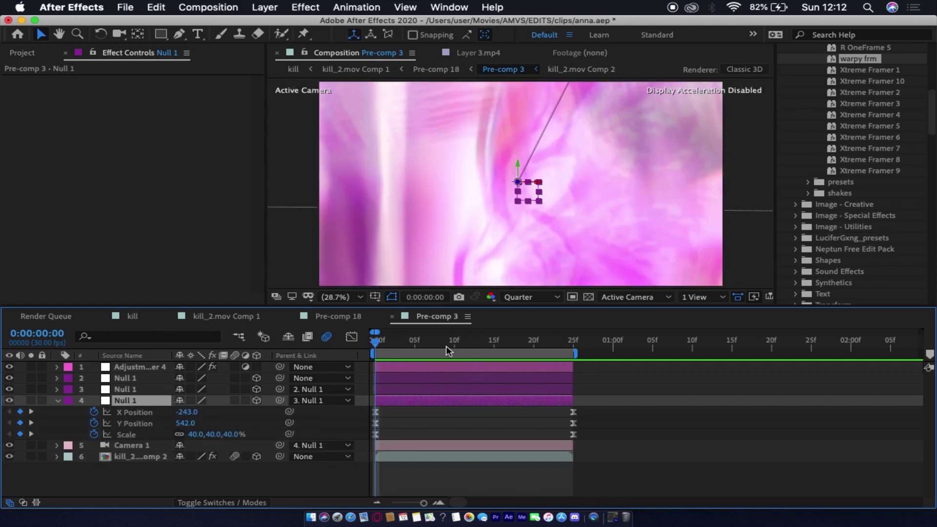
click(478, 342)
click(441, 425)
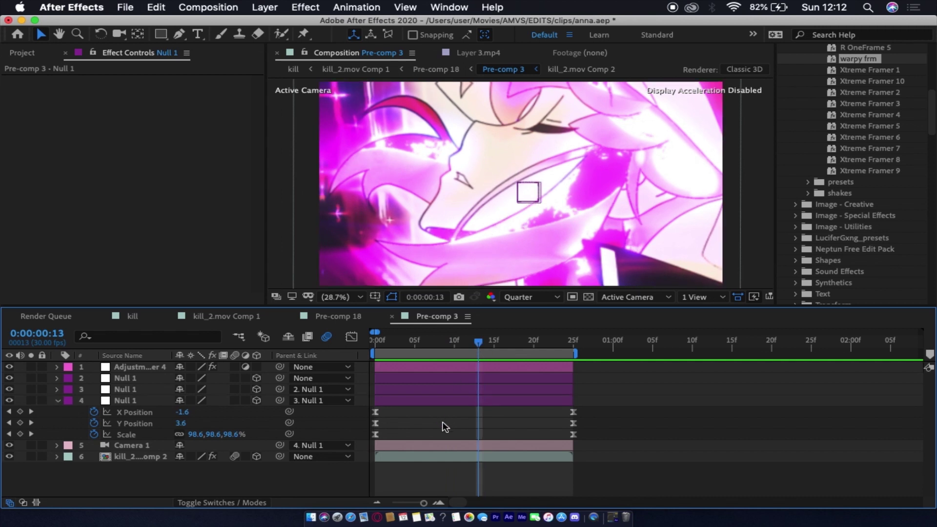
key(super+s)
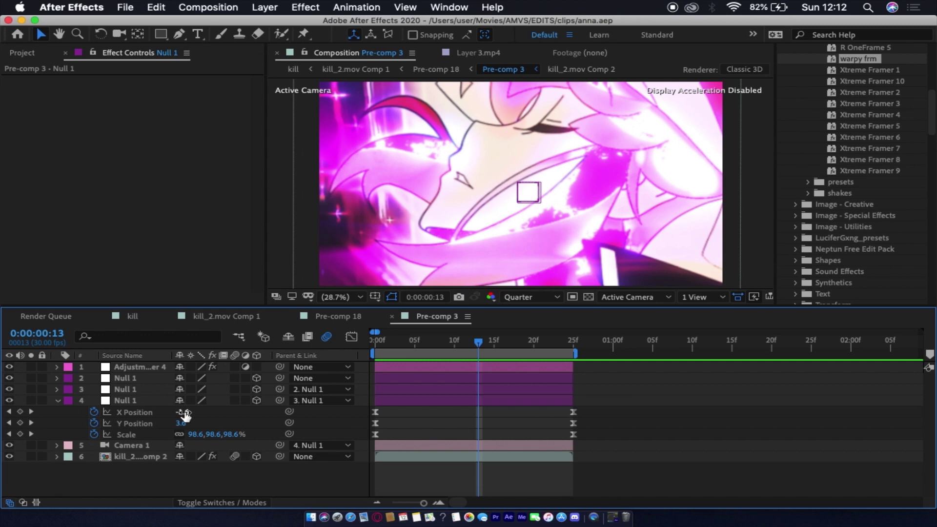
Step: Trial Null 1 X Position offsets of 650.4 and 1057.4 at frame 13, then return it to -1.6
drag(184, 415, 172, 415)
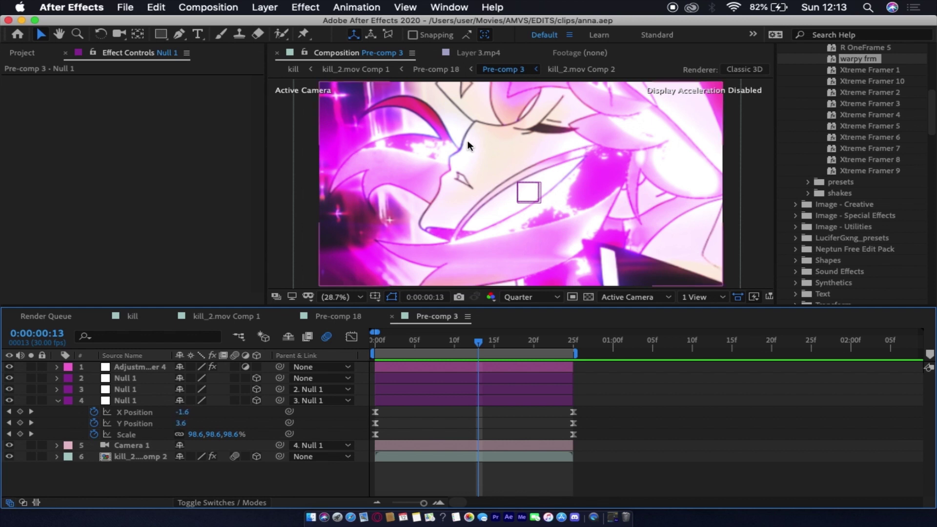
drag(187, 415, 505, 414)
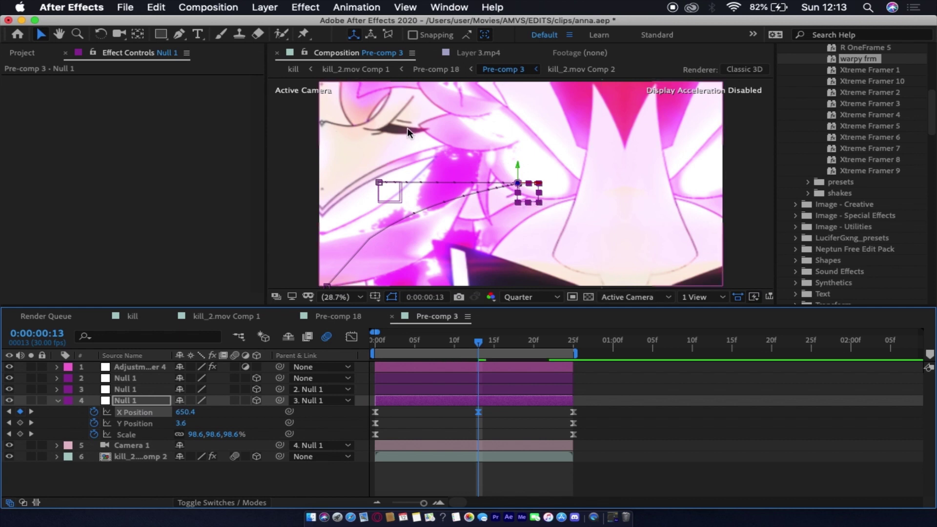
drag(186, 412, 383, 155)
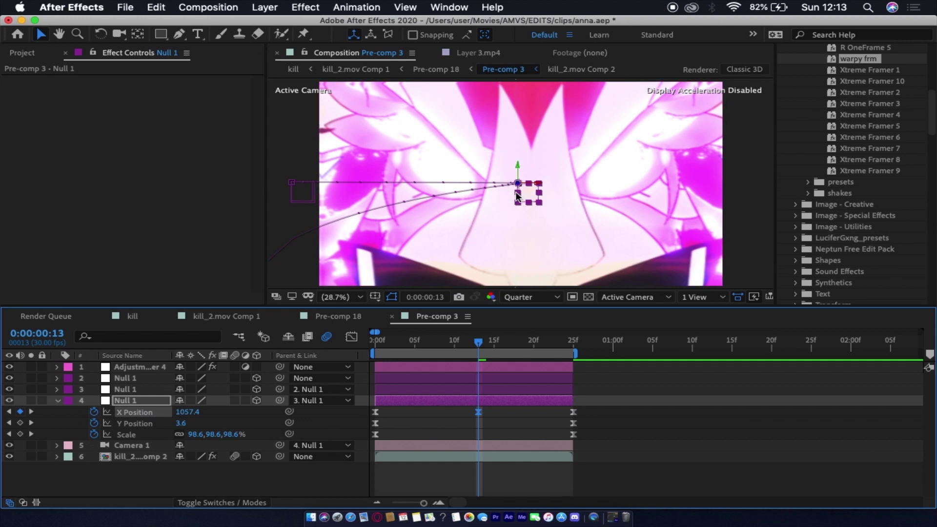
drag(518, 195, 516, 197)
click(515, 199)
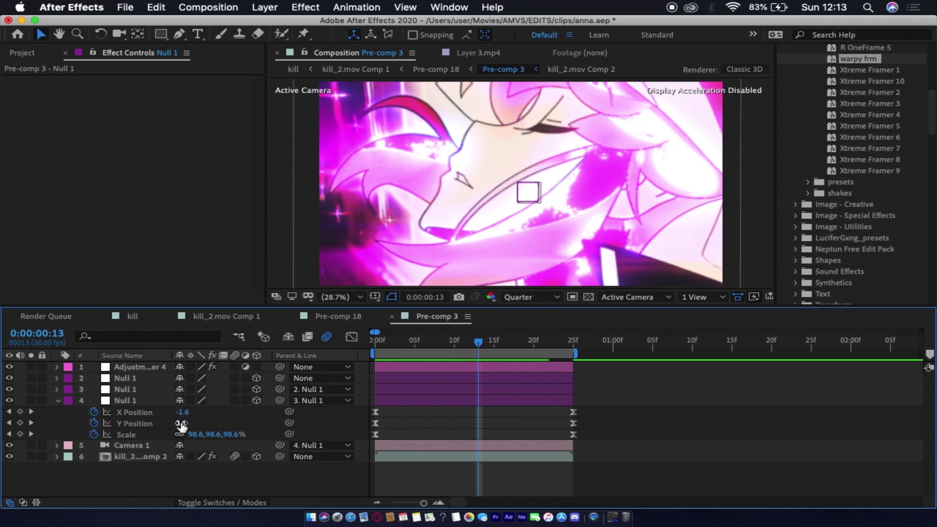
Step: Offset Null 1's Y Position at frame 13, undo, and retry at 331.6
drag(181, 425, 451, 423)
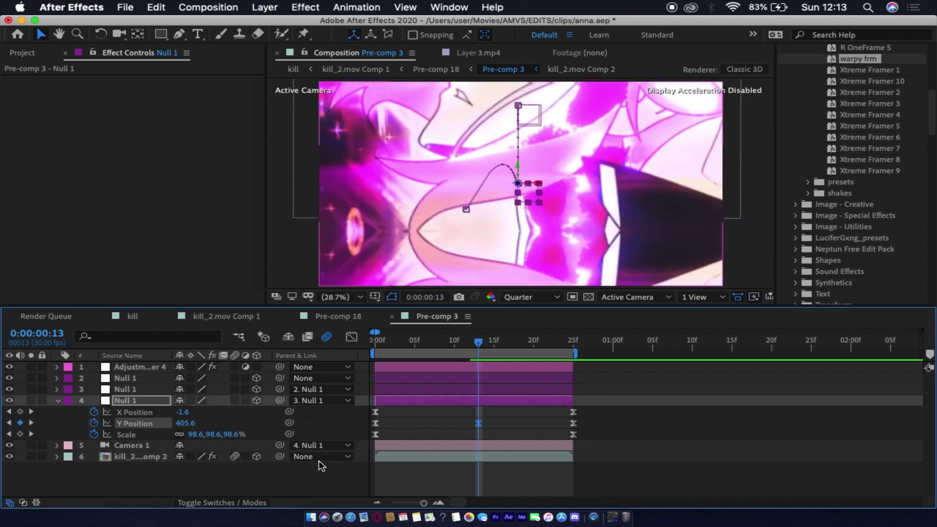
click(188, 477)
key(ctrl+z)
key(ctrl+z)
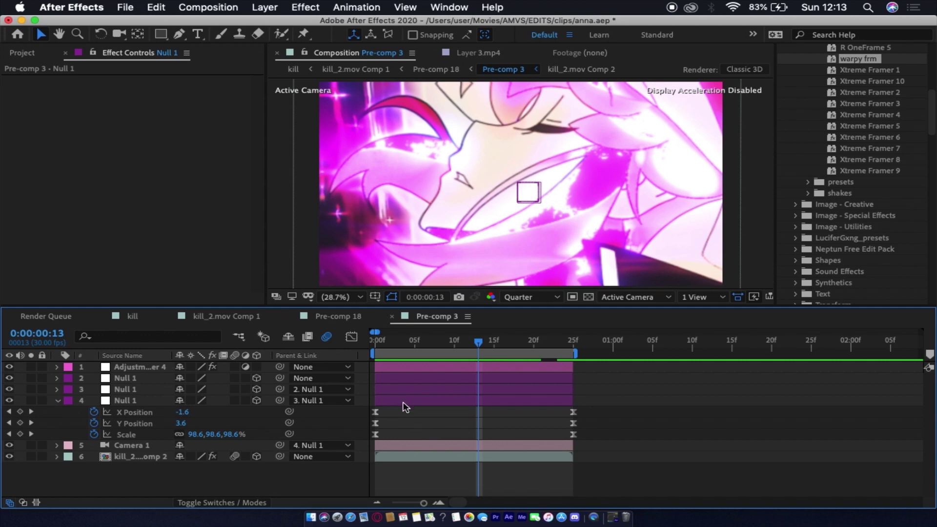
click(403, 403)
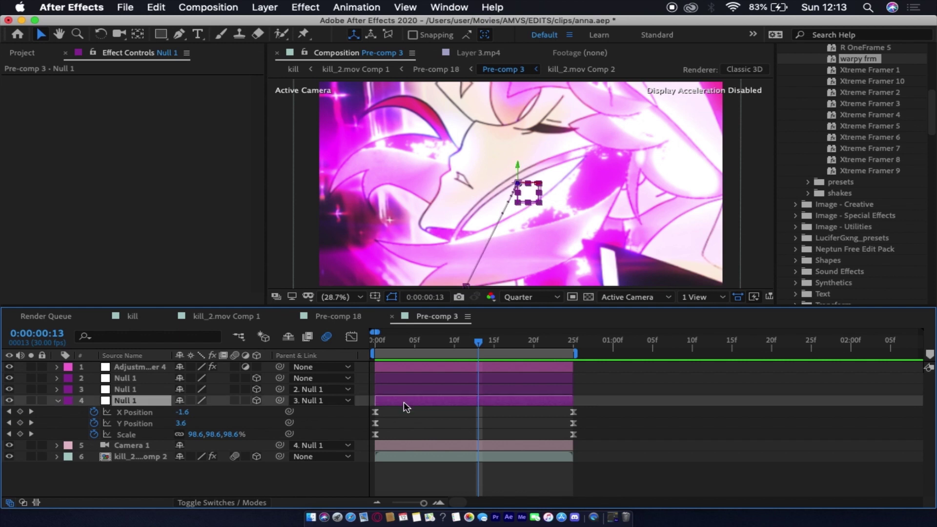
drag(180, 423, 419, 428)
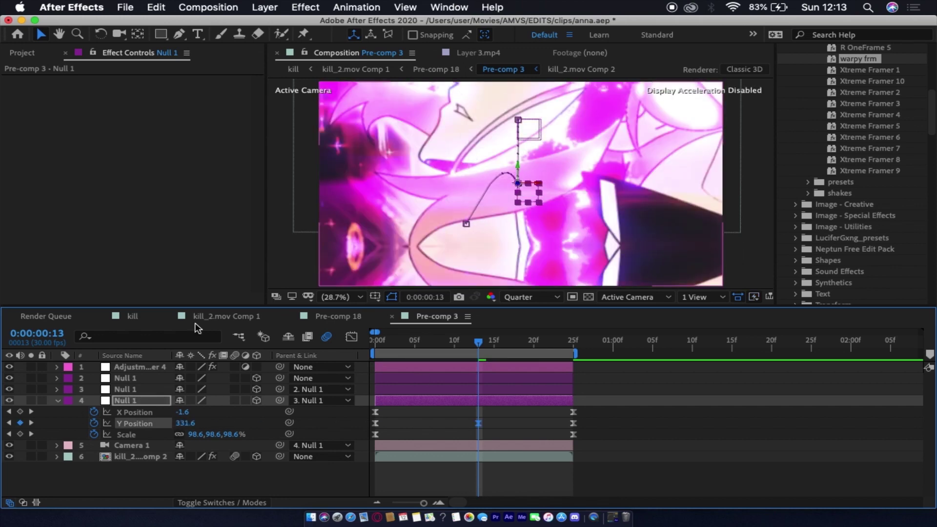
Step: Remove the mid-transition Y Position keyframe, save the project, and step back to frame 12
click(183, 427)
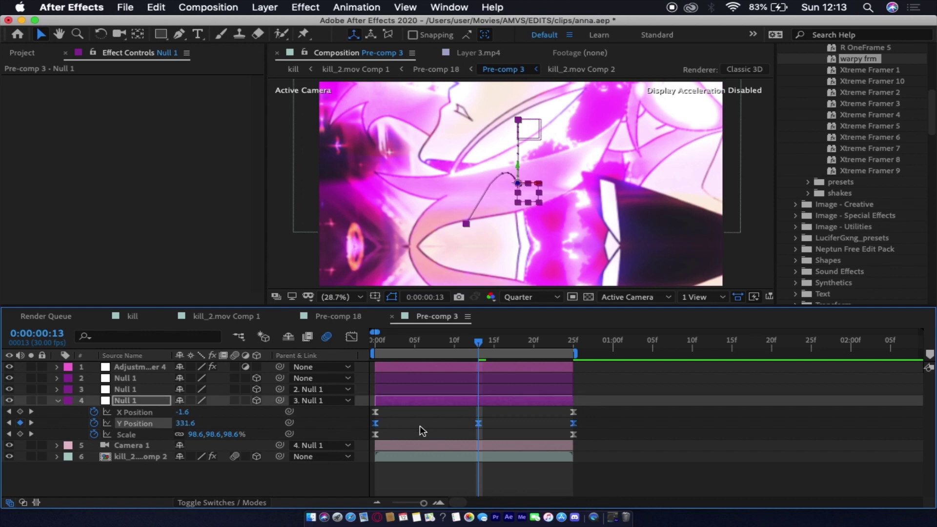
key(super+z)
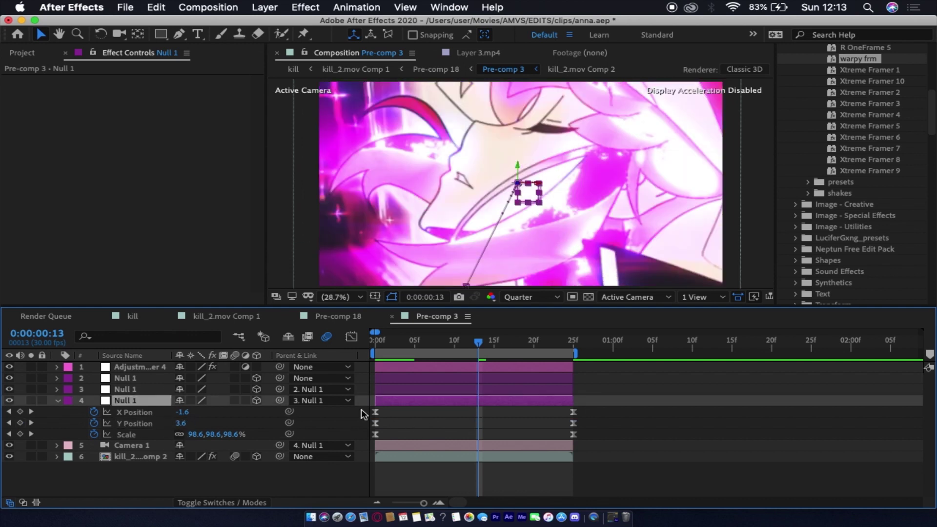
key(super+s)
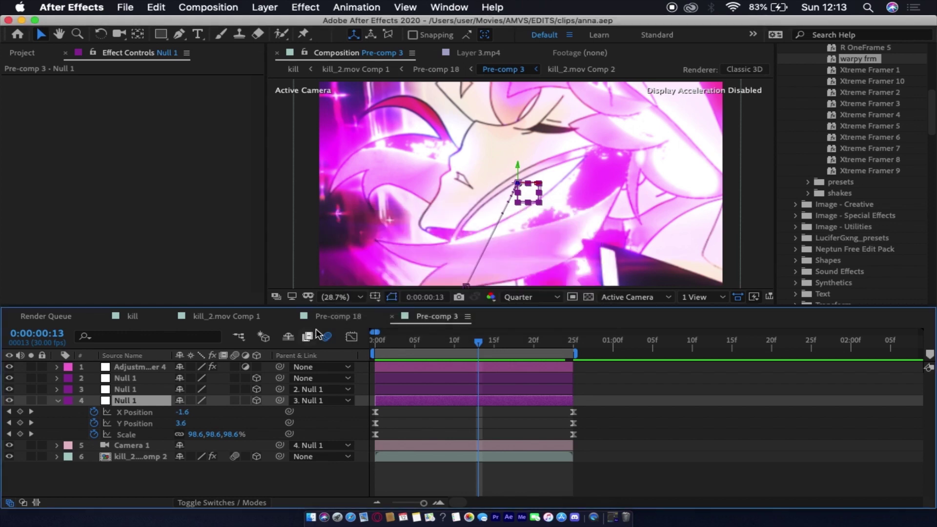
drag(416, 343, 470, 349)
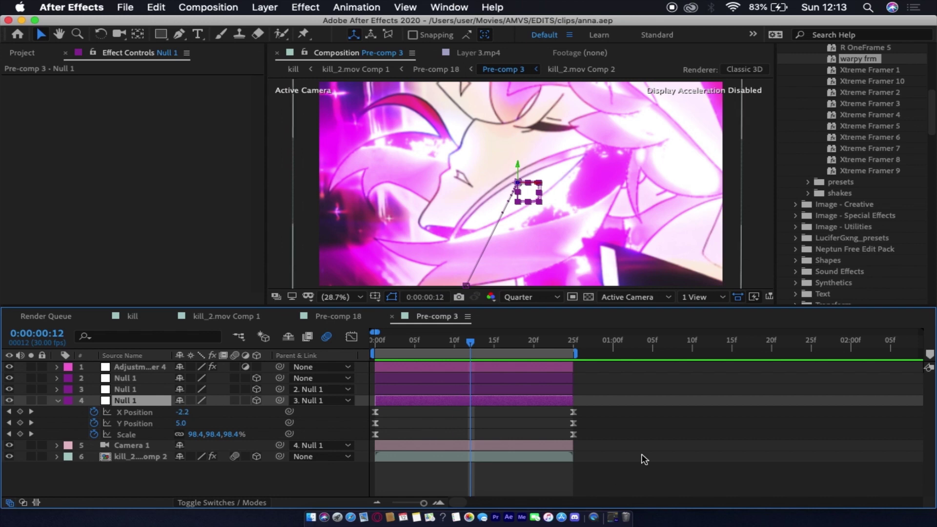
key(u)
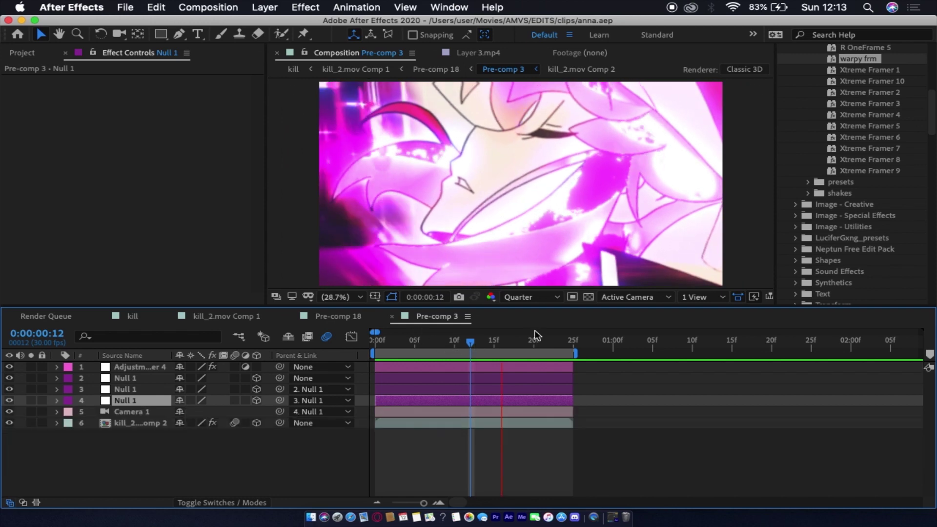
click(466, 343)
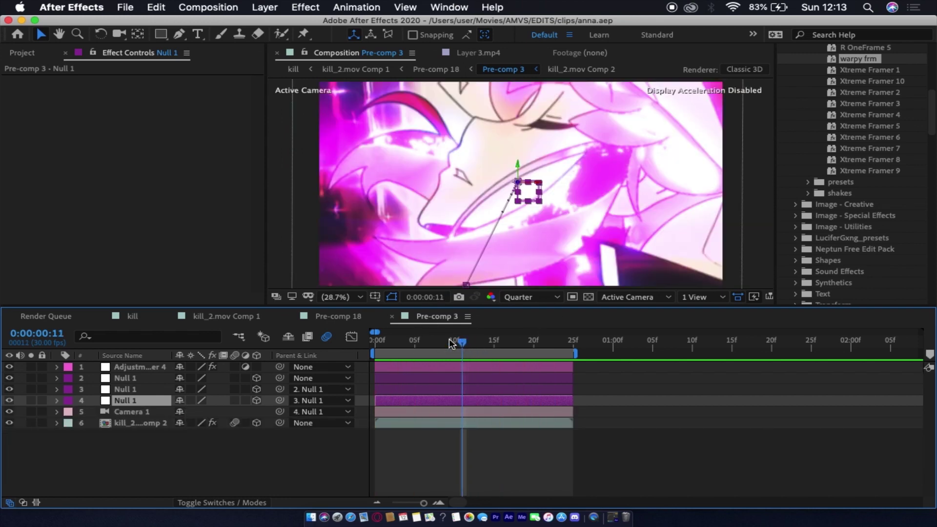
drag(393, 345, 327, 341)
key(u)
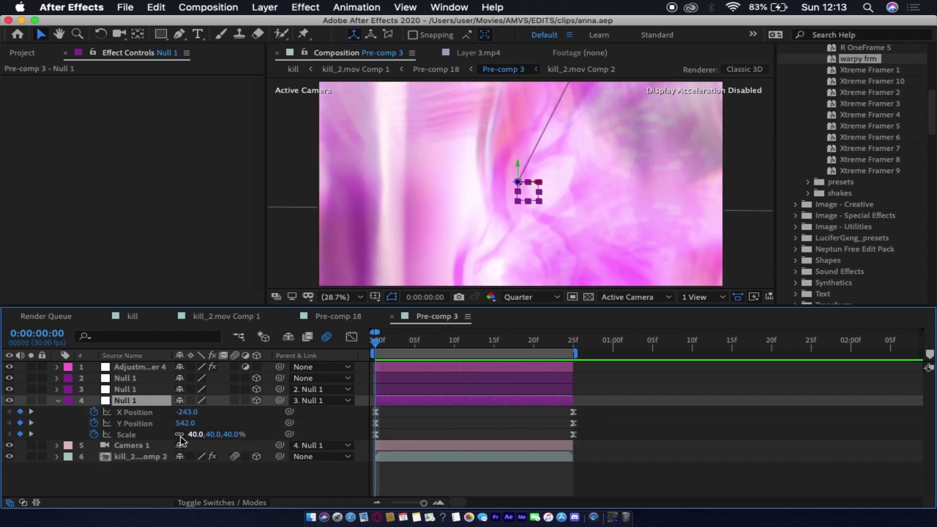
click(139, 435)
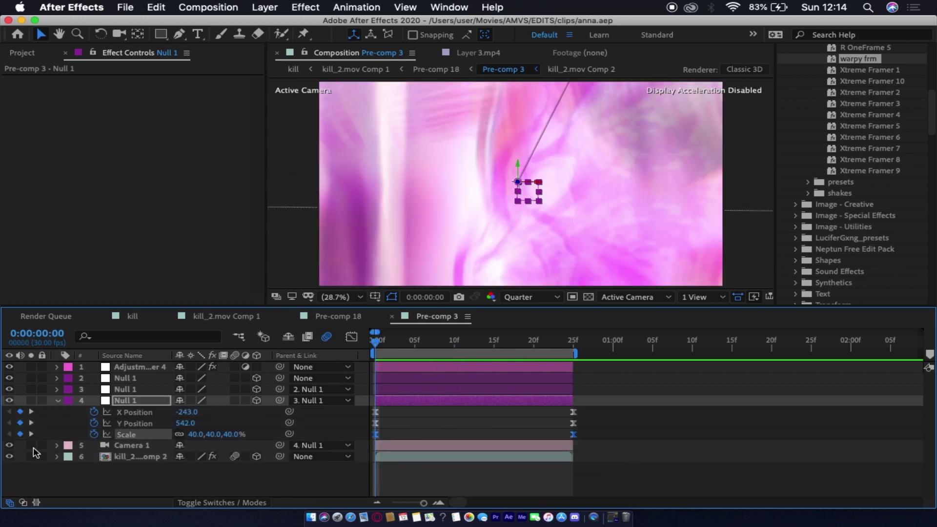
key(k)
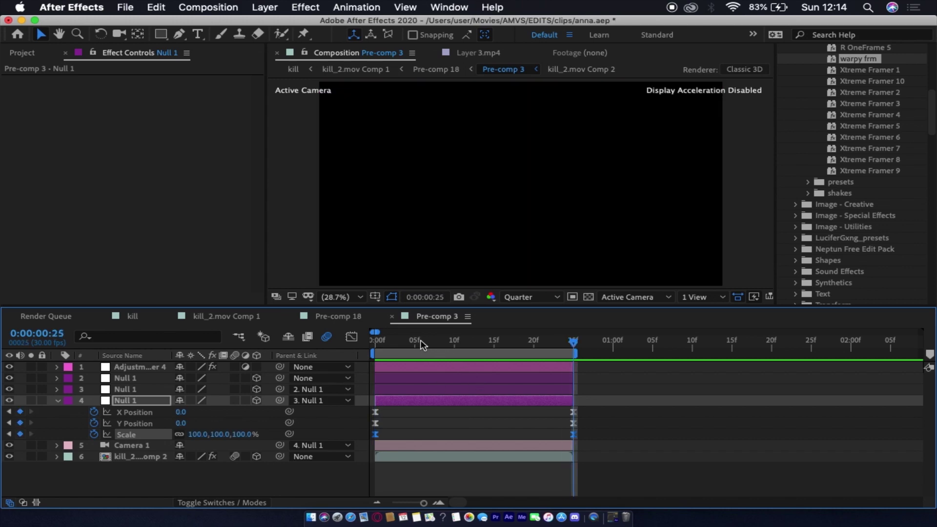
key(j)
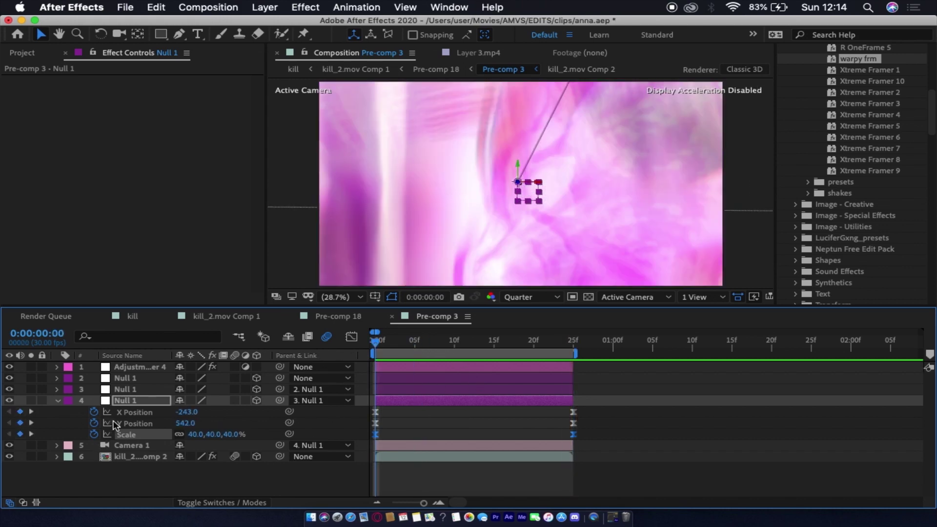
click(142, 423)
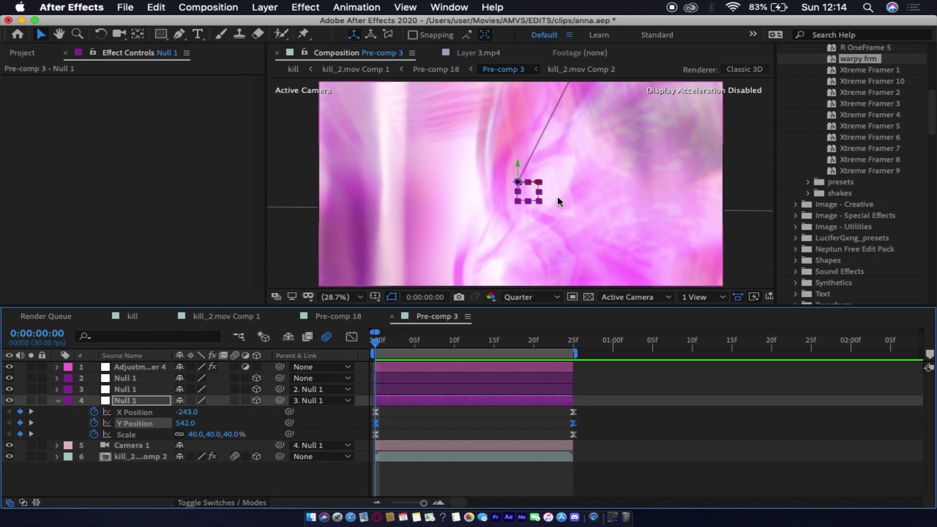
click(404, 421)
drag(375, 344, 541, 354)
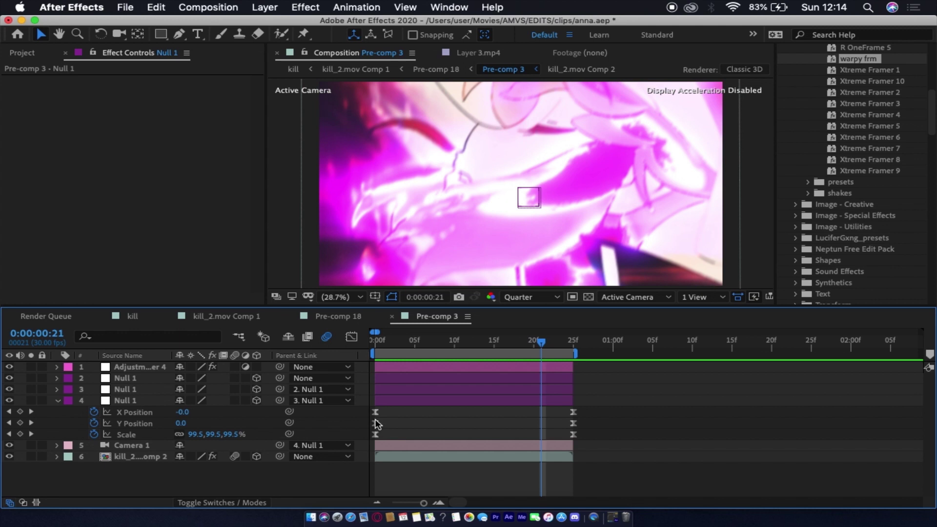
Step: Ease Null 1's two Scale keyframes with Flow's daix curve (0.01, 1.01, 0.00, 1.00)
click(126, 434)
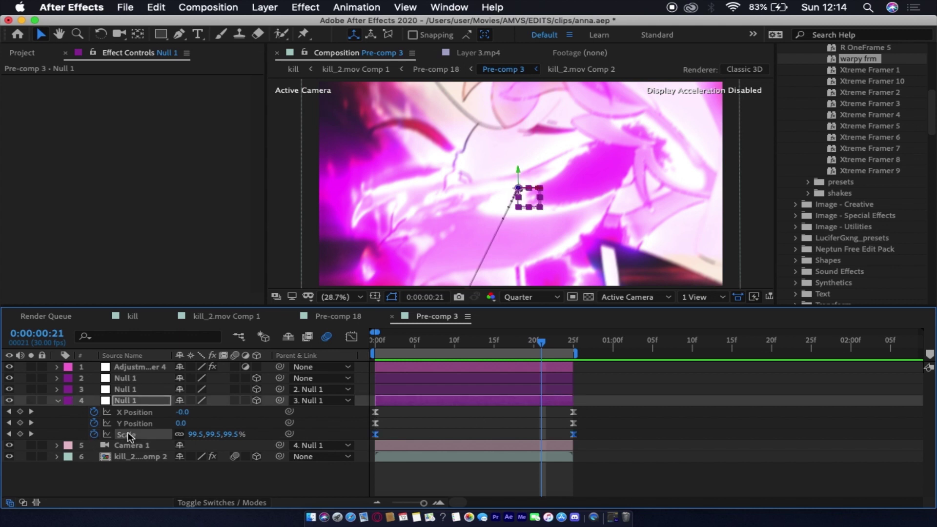
click(351, 337)
click(401, 384)
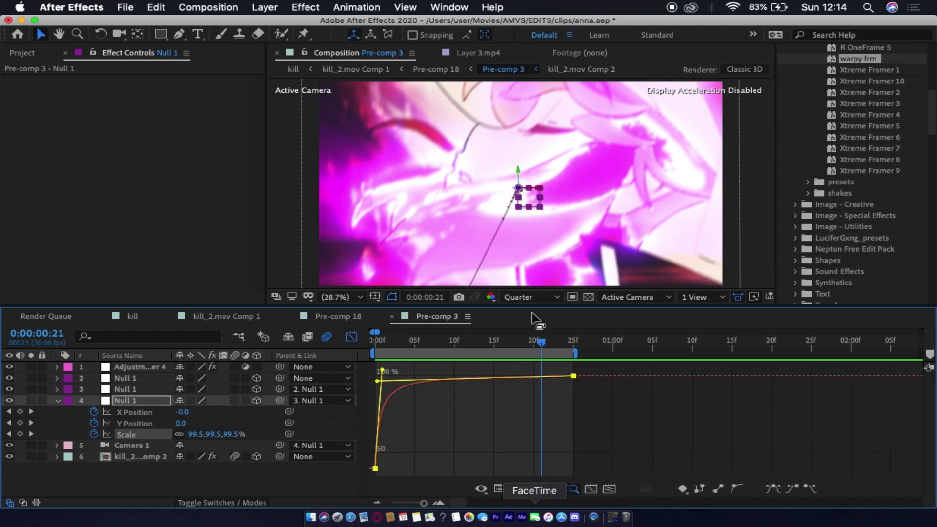
click(610, 520)
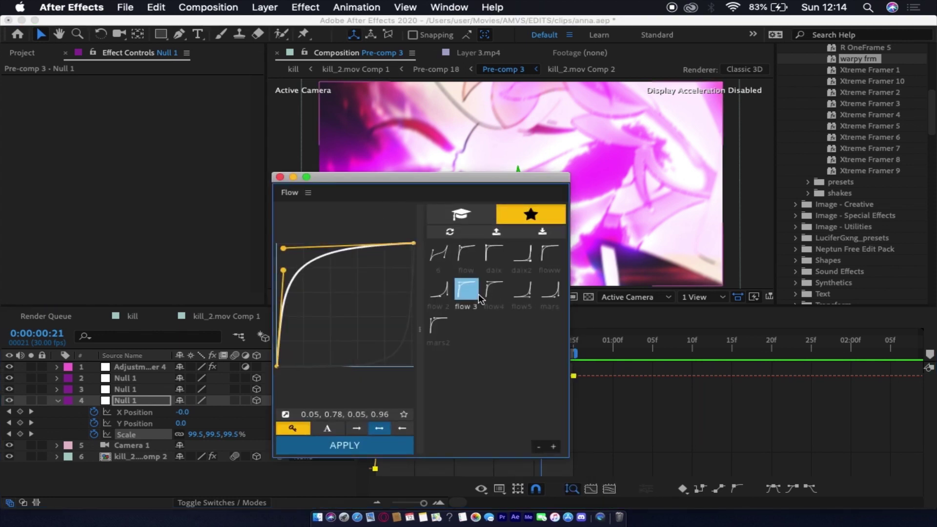
click(498, 254)
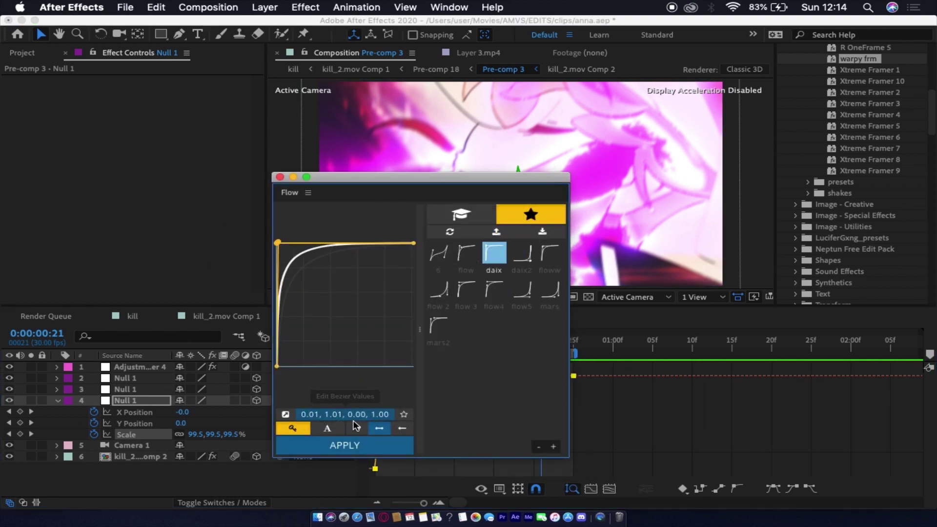
click(292, 177)
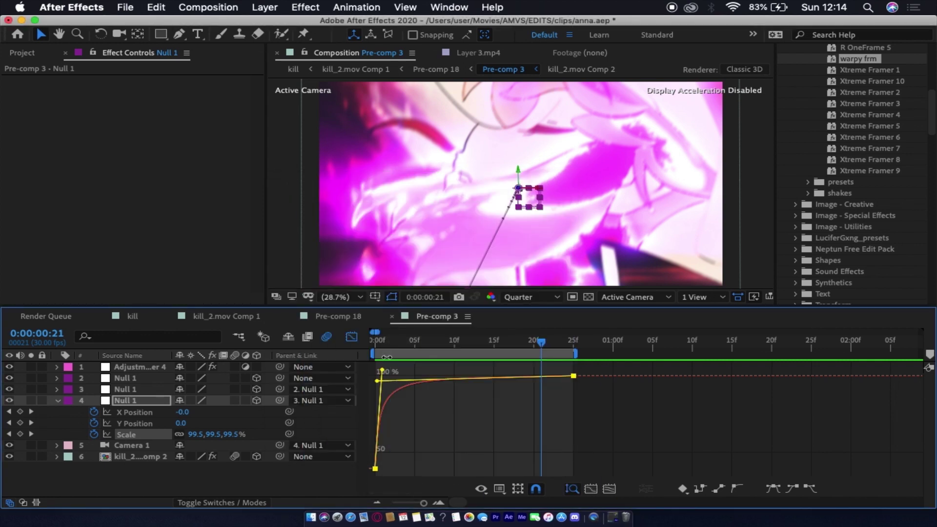
click(359, 339)
Step: Save the project and reveal the layer 3 null's Scale property
key(u)
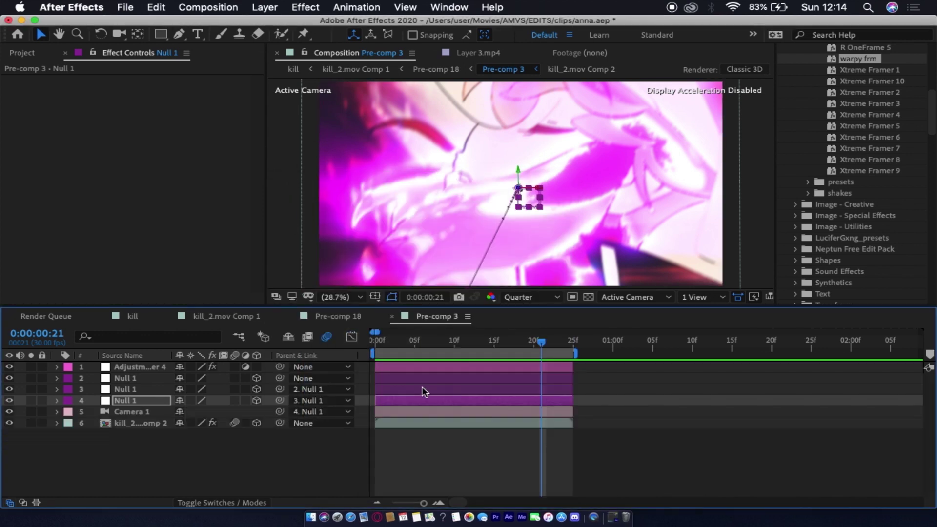
key(super+s)
click(422, 389)
key(s)
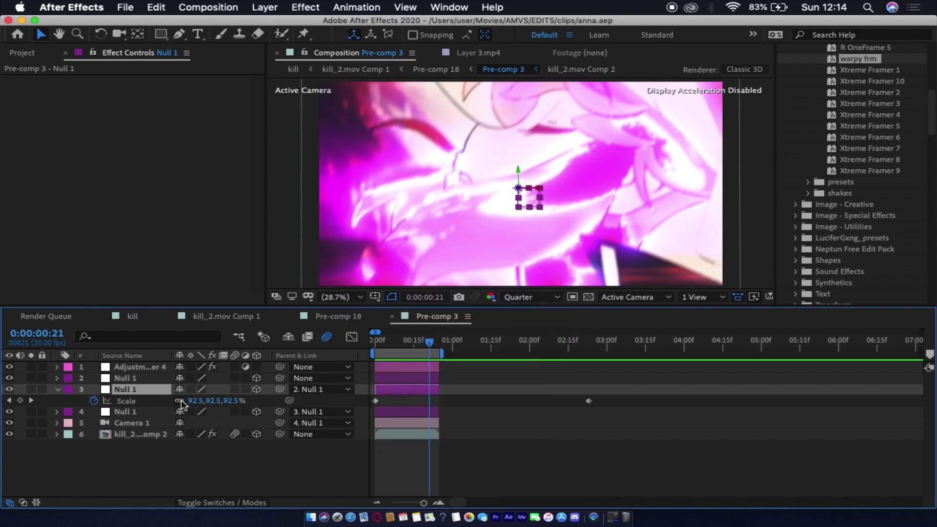
click(164, 402)
click(397, 413)
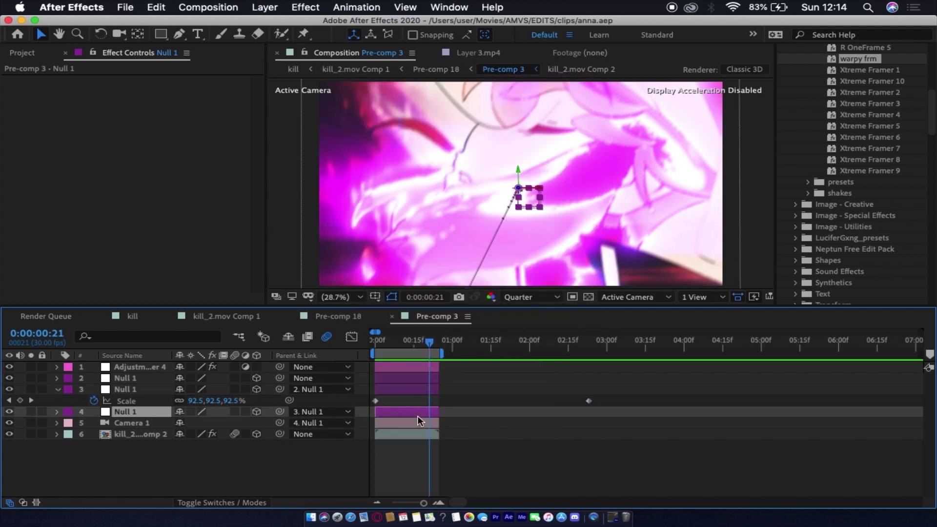
click(427, 393)
key(s)
click(406, 397)
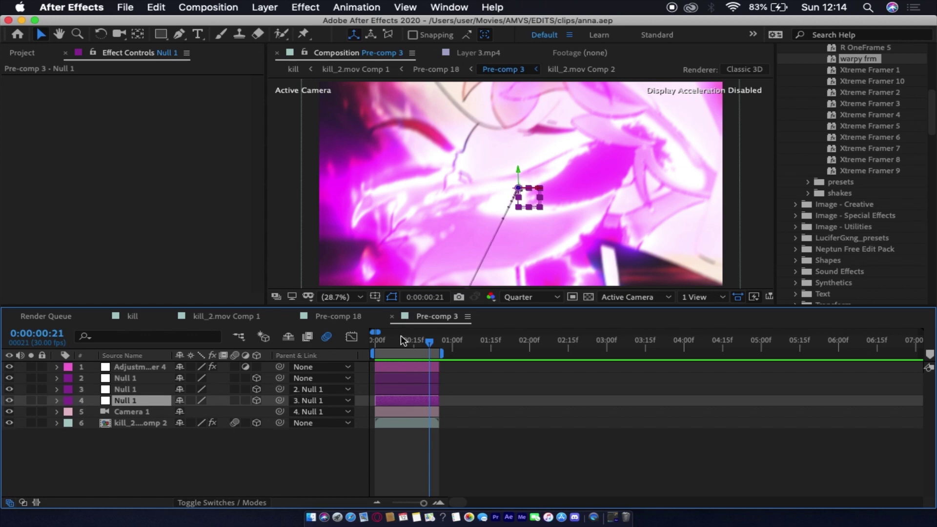
Step: Drag the layer 3 null's last Scale keyframe, near 3 seconds, earlier on the timeline
drag(400, 335, 356, 348)
click(420, 336)
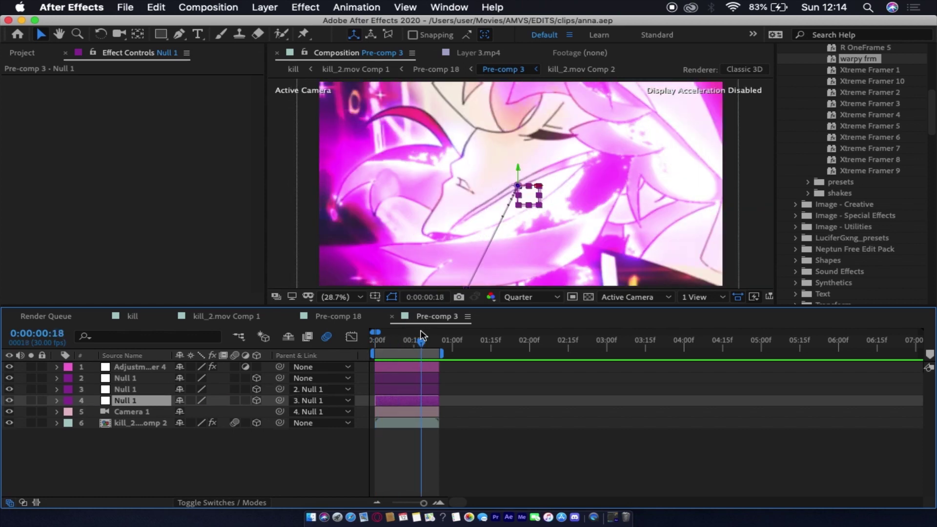
click(406, 388)
key(s)
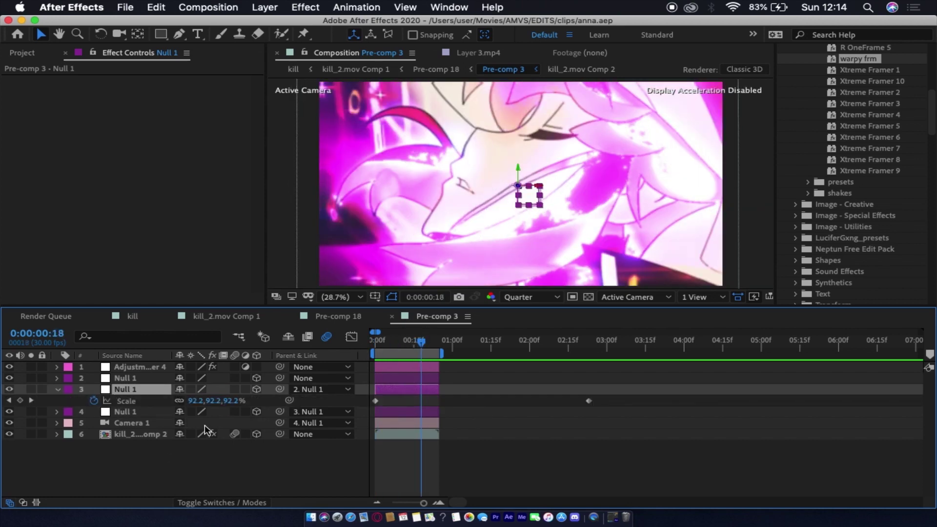
key(Home)
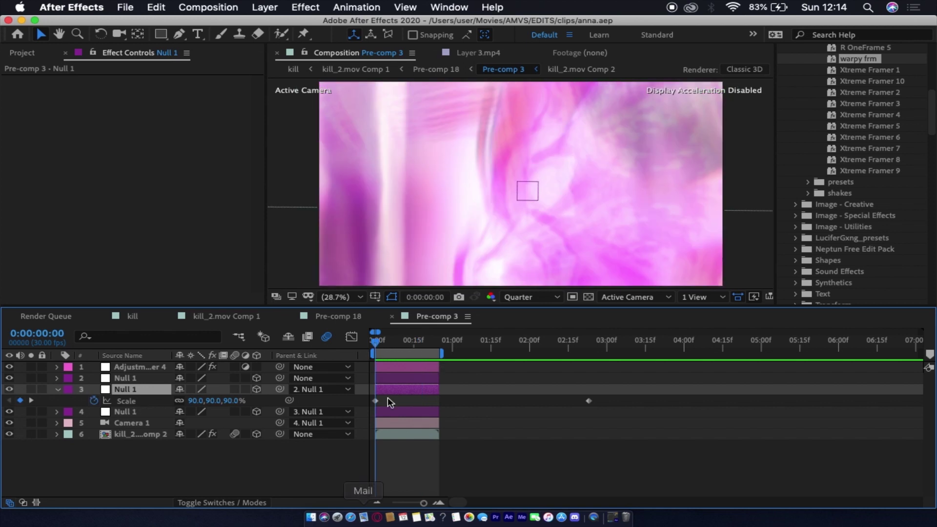
key(s)
key(s)
click(133, 401)
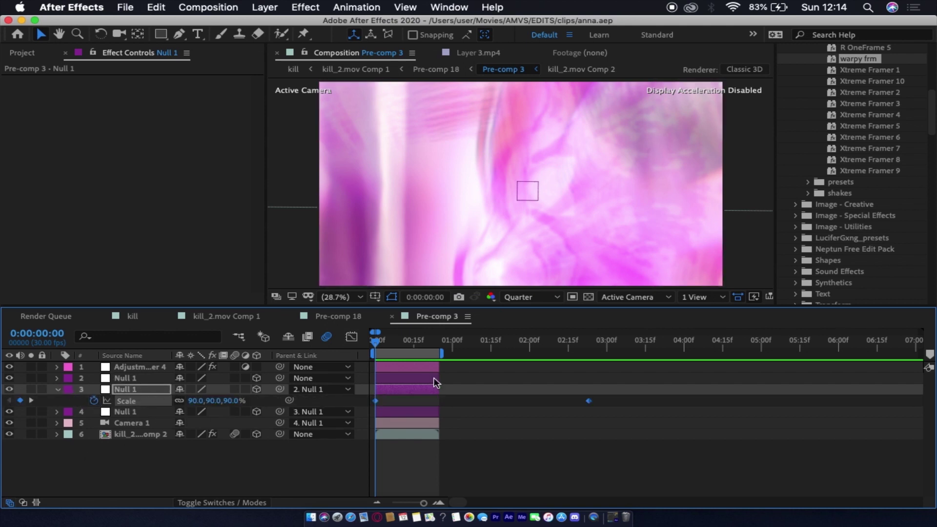
drag(487, 360, 593, 353)
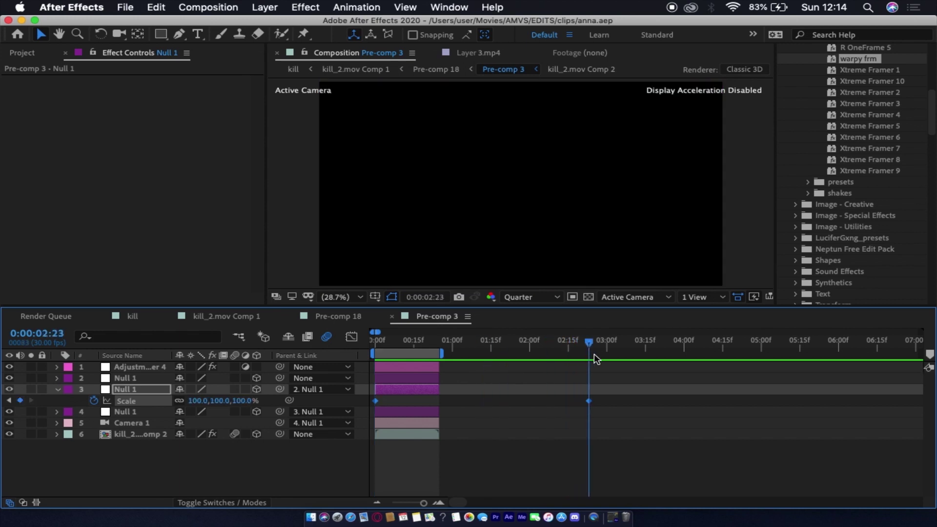
click(592, 404)
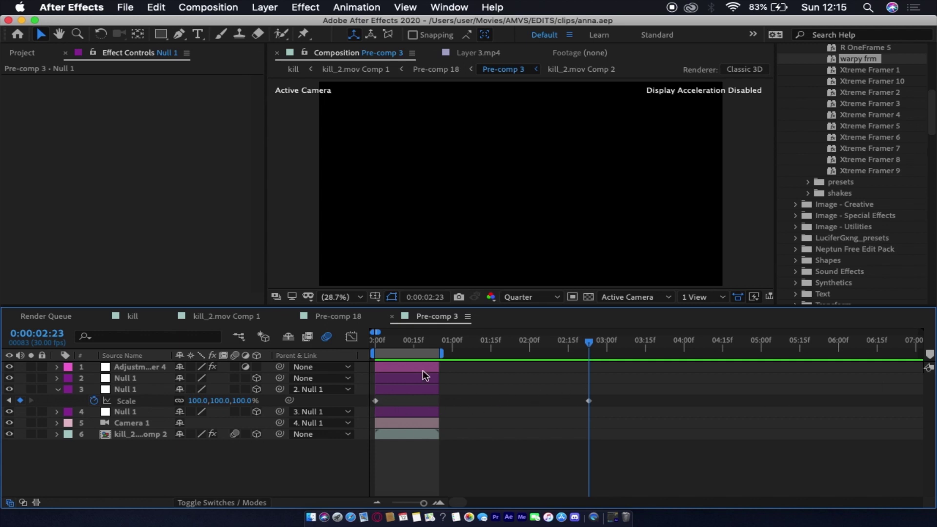
mouse_move(587, 400)
mouse_down()
mouse_move(561, 402)
mouse_move(610, 402)
mouse_move(592, 404)
mouse_up()
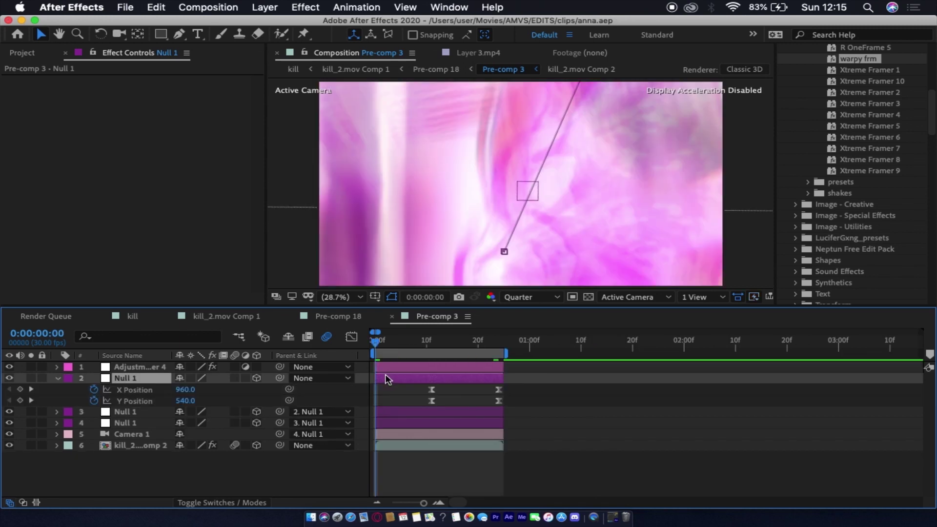
Step: Scrub Pre-comp 3's timeline to preview the null's position move through frame 20
key(=)
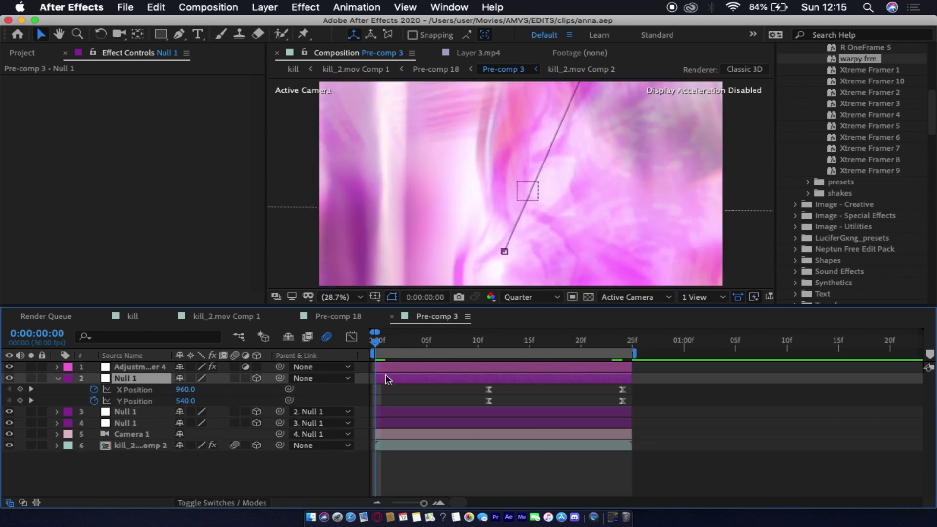
drag(386, 341, 490, 350)
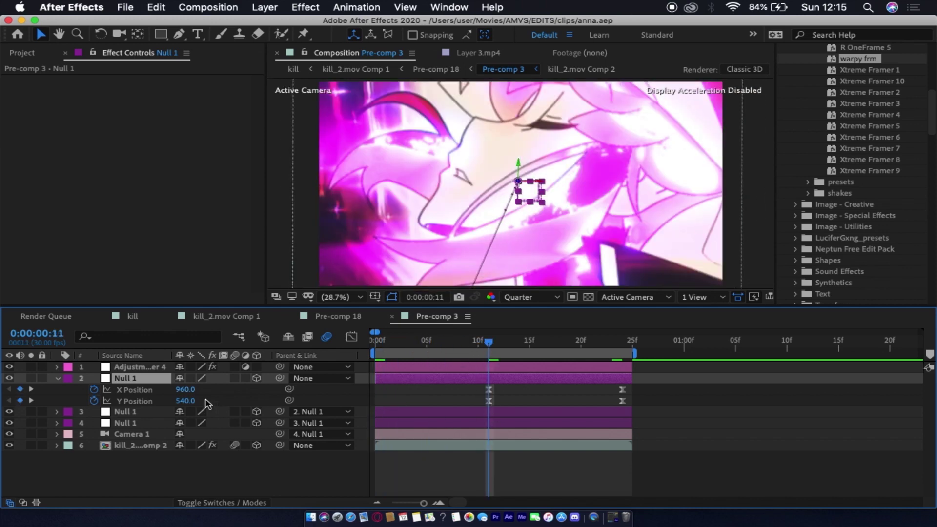
click(147, 390)
click(150, 409)
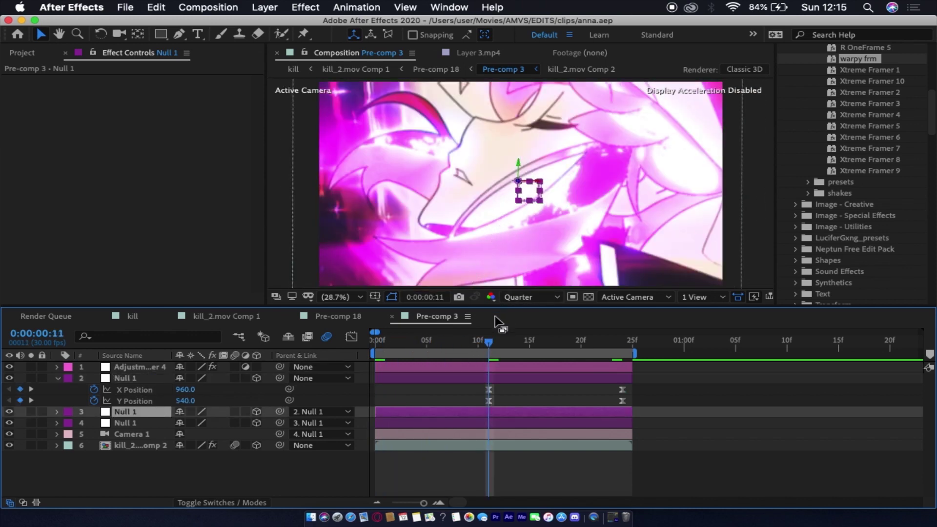
drag(489, 343, 632, 343)
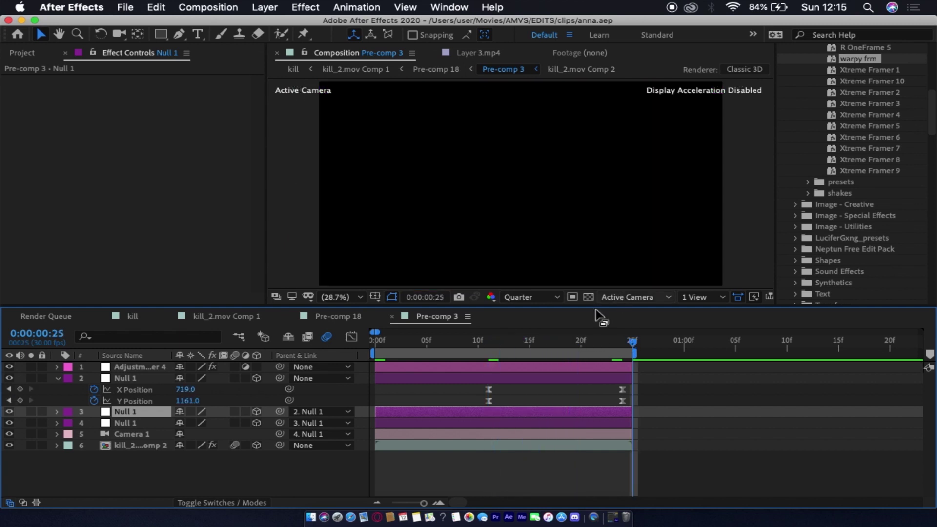
click(584, 342)
click(594, 374)
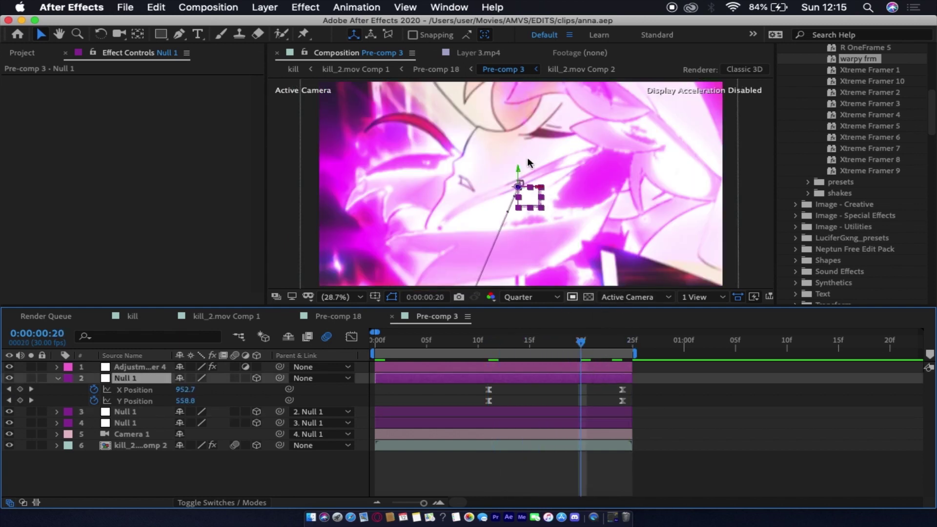
drag(580, 349, 612, 344)
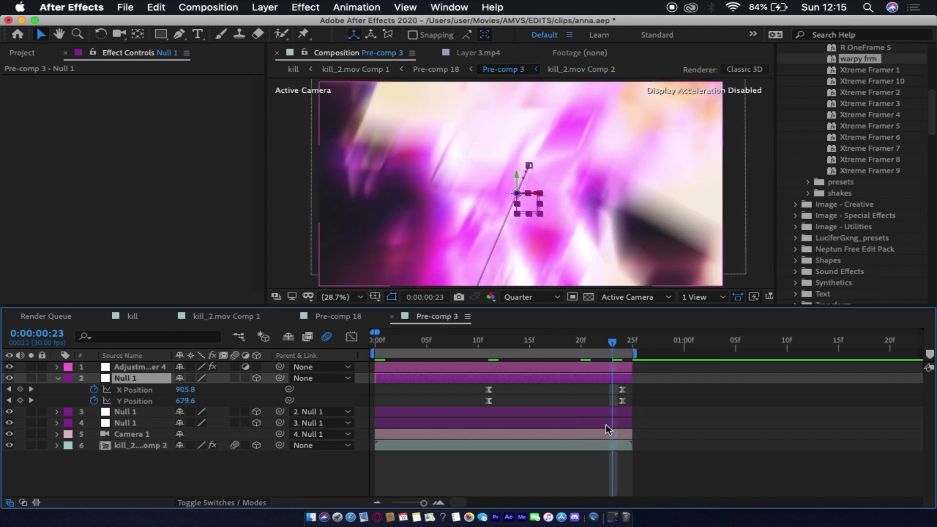
Step: Select layer 2's final X/Y Position keyframes at frame 24, then switch to the kill composition
click(414, 416)
click(405, 422)
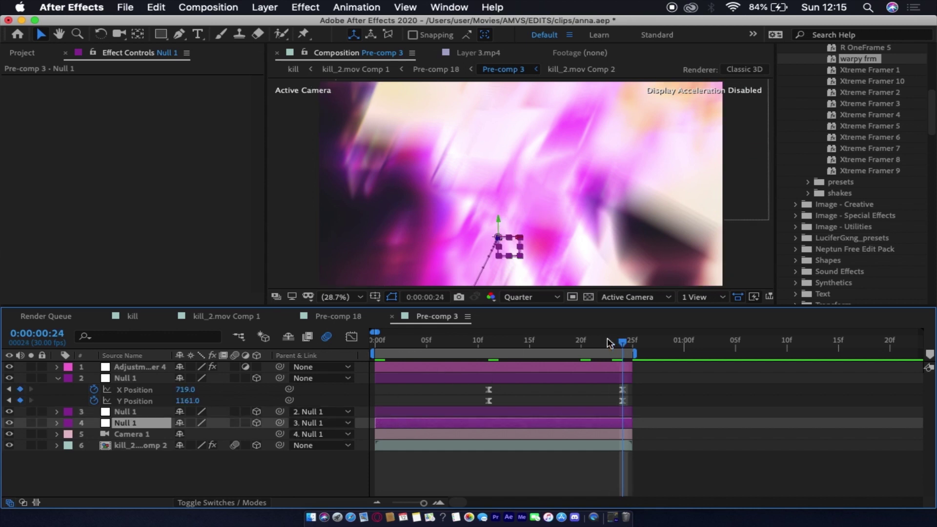
key(Page_Down)
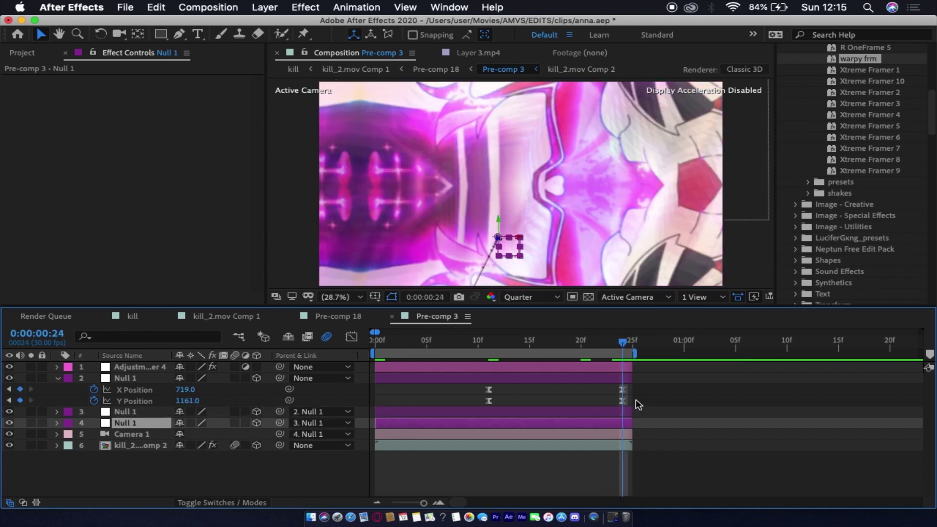
key(equal)
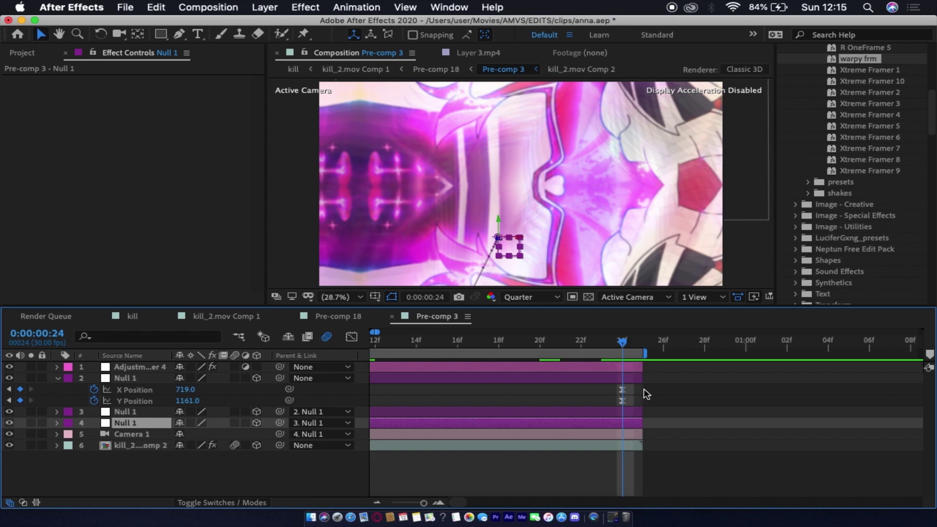
click(643, 389)
drag(643, 388, 613, 402)
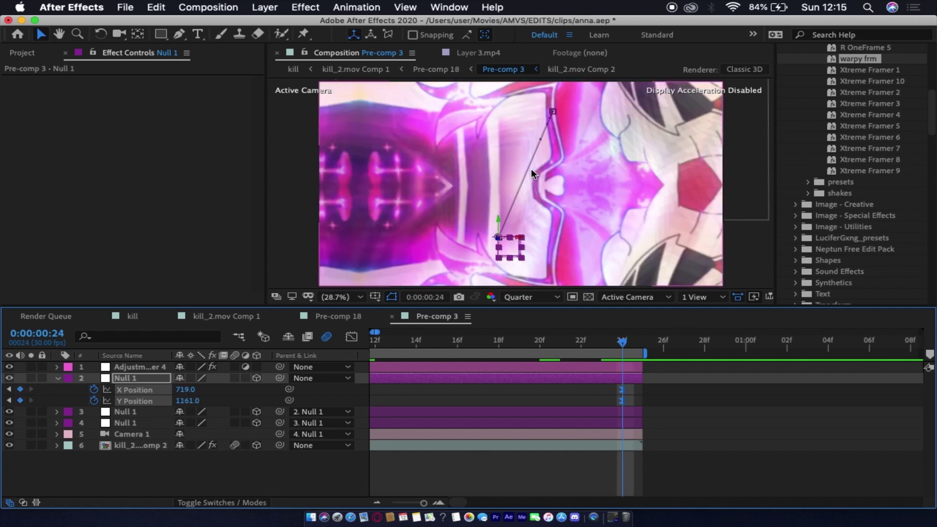
key(minus)
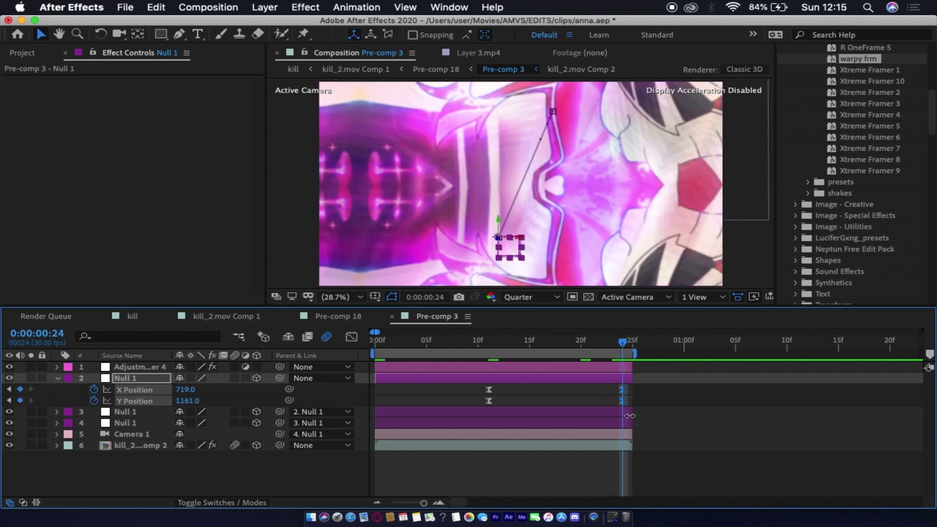
click(126, 315)
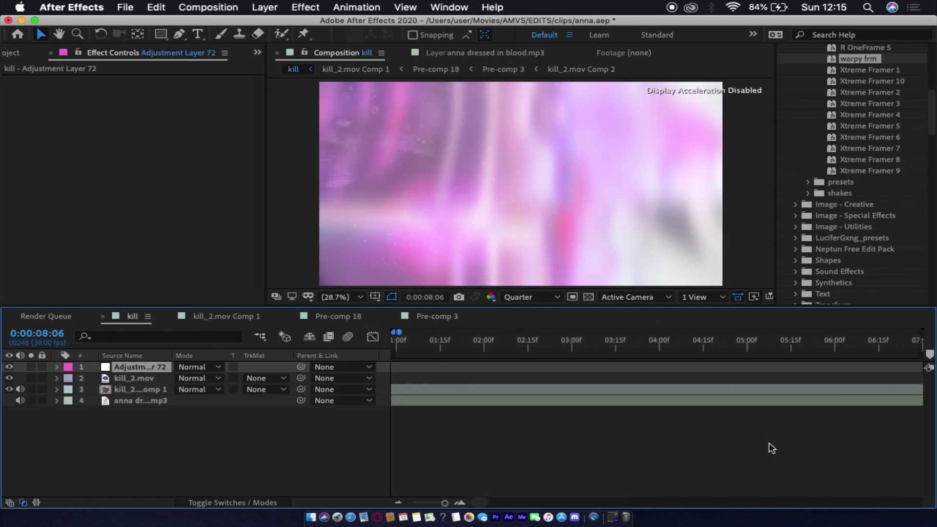
Step: Return to Pre-comp 3 and apply the Xtreme Framer 6 glow preset on a new adjustment layer
click(437, 316)
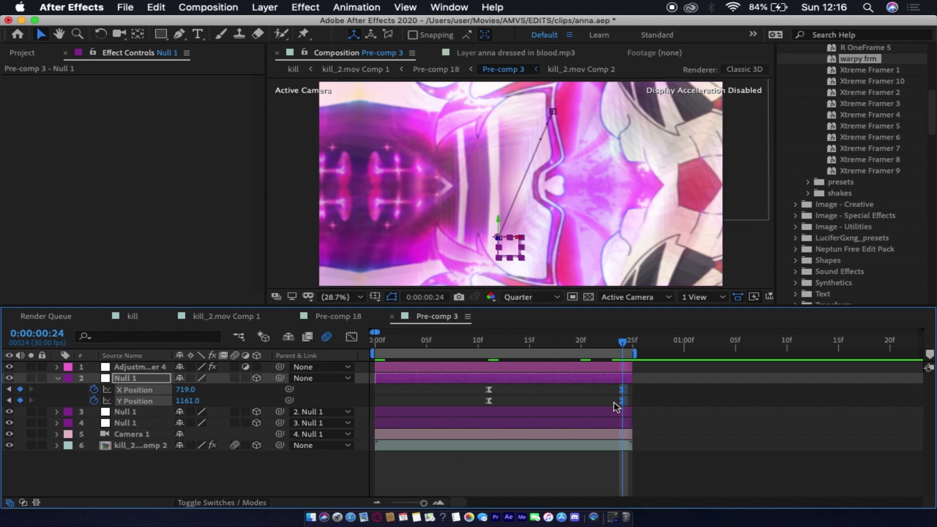
key(super+alt+y)
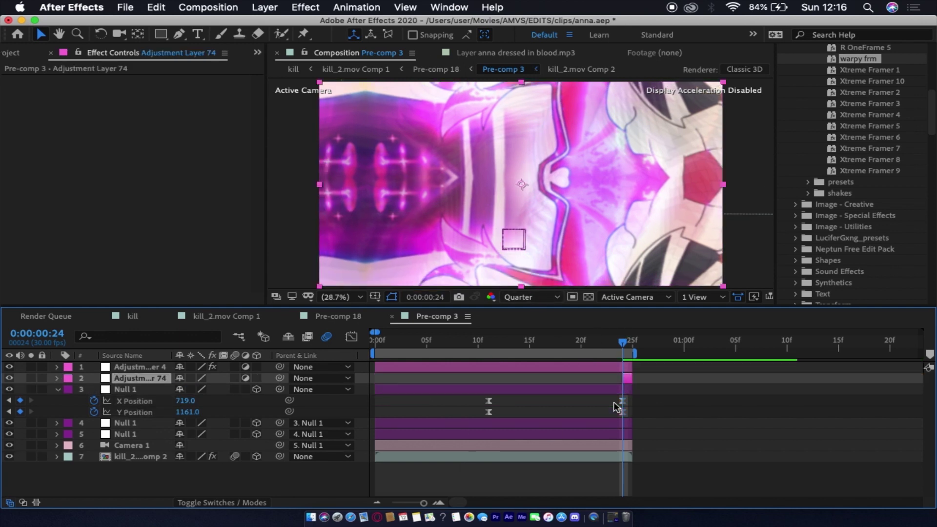
click(845, 137)
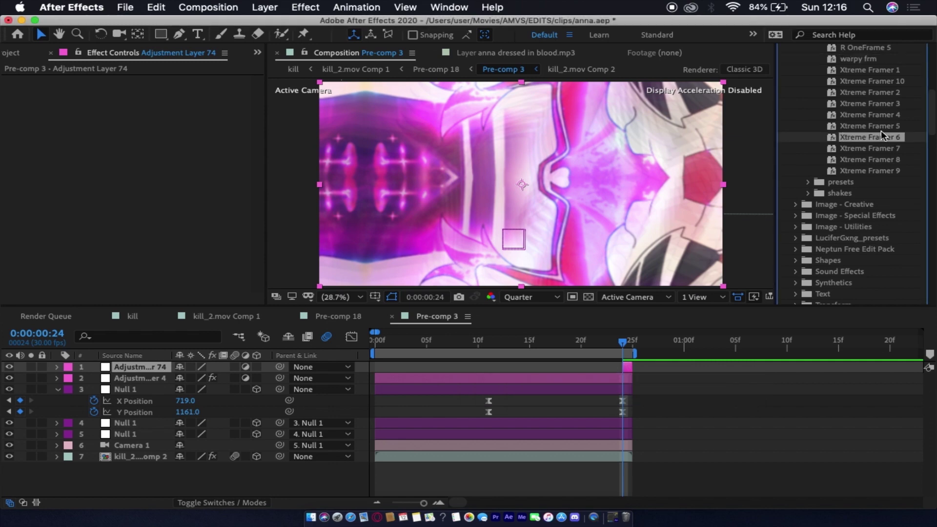
drag(884, 135, 537, 166)
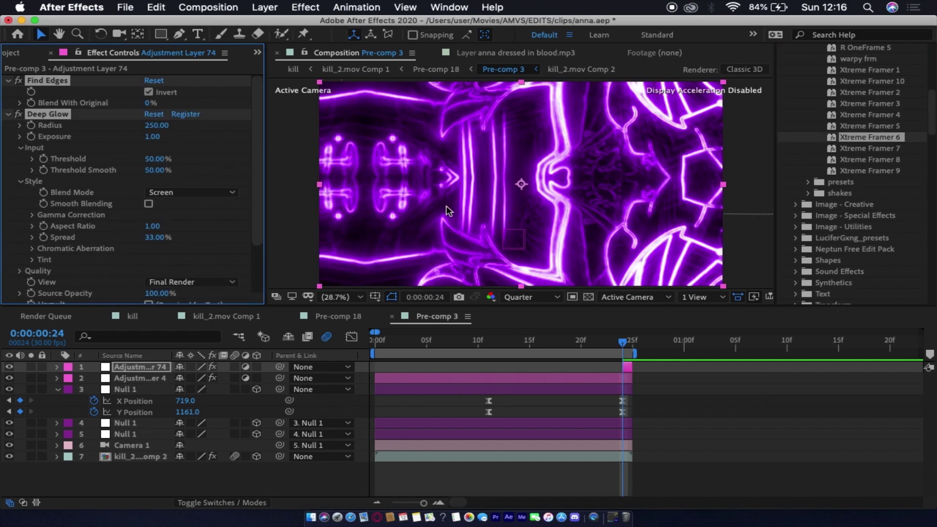
click(14, 88)
click(9, 81)
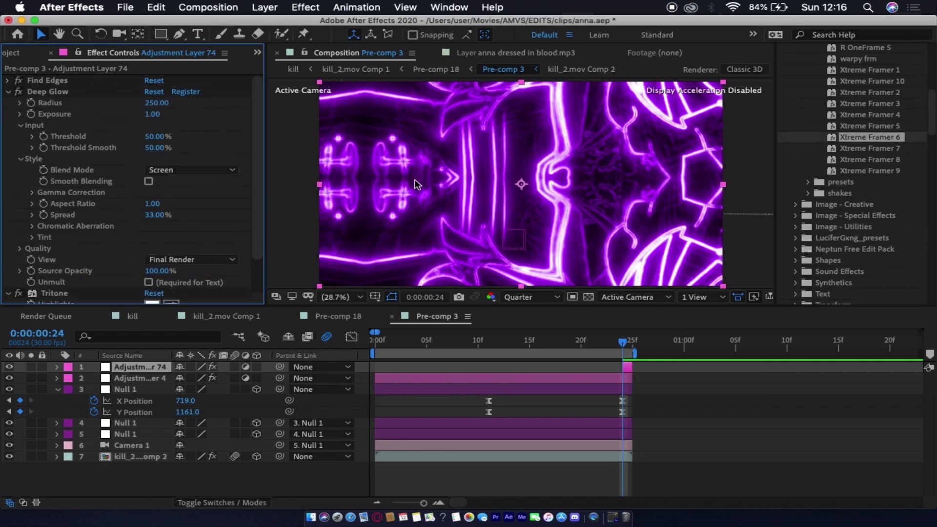
Step: Nudge Null 1's four position keyframes a frame later and back, then delete the adjustment layer
drag(654, 420, 470, 394)
key(alt+Right)
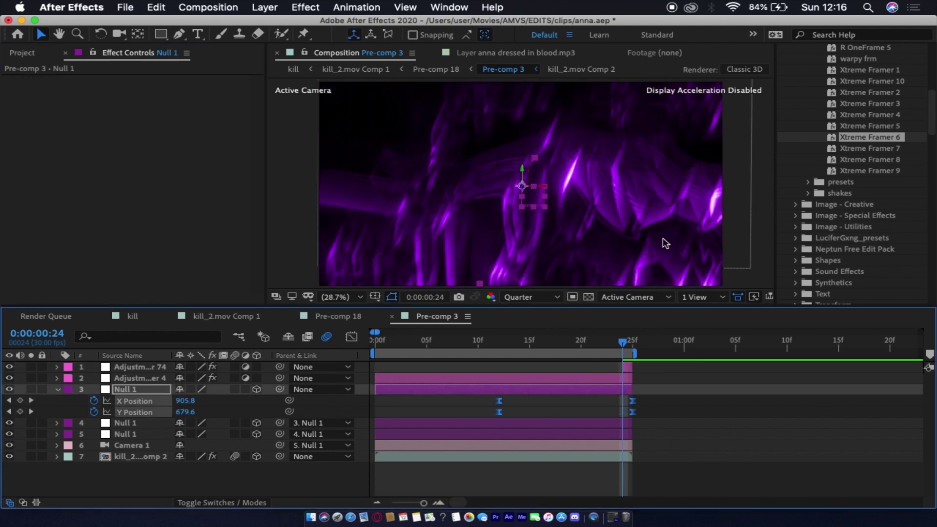
key(alt+Left)
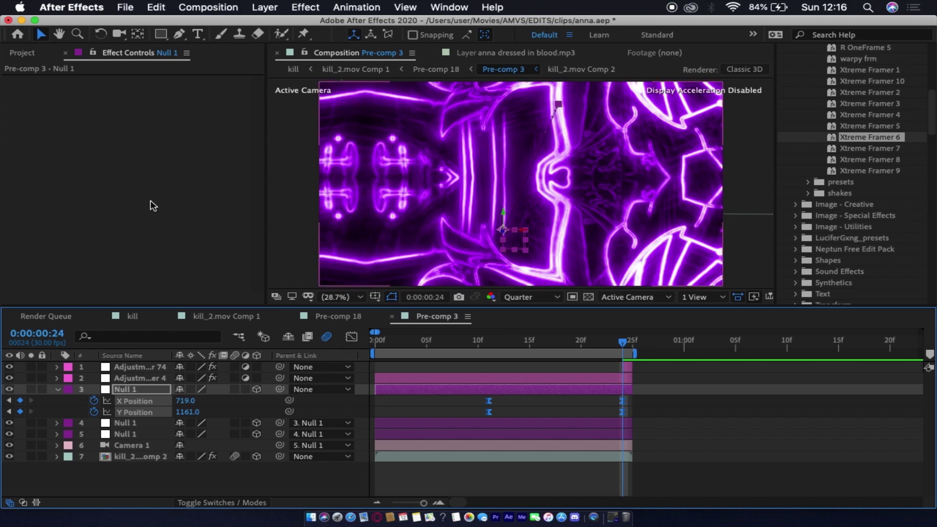
click(628, 367)
key(Delete)
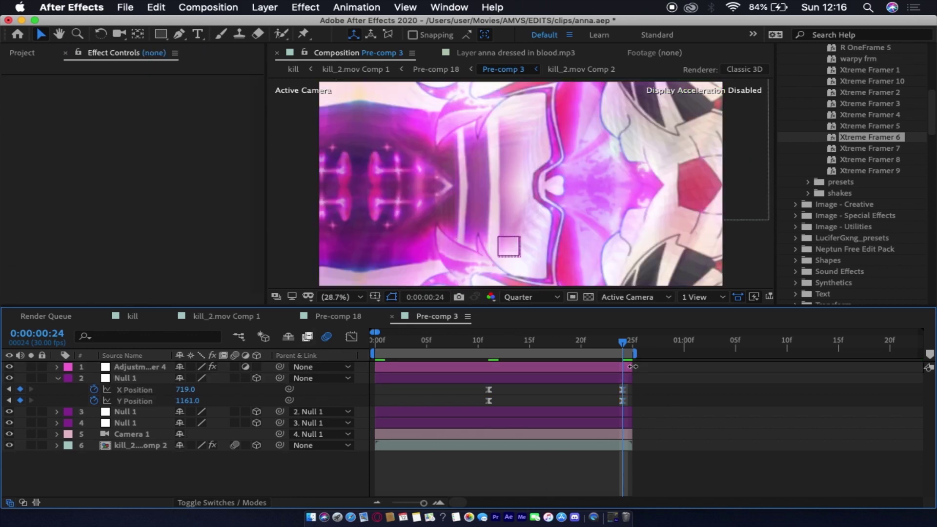
Step: Apply Flow's daix2 curve (1.00, 0.00, 0.95, -0.03) to Null 1's X and Y Position keyframes
click(145, 390)
click(351, 338)
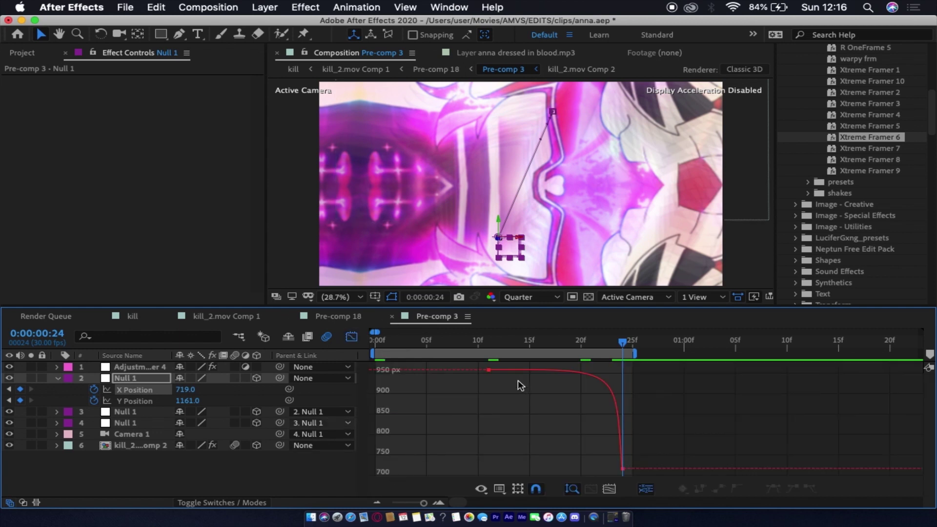
click(564, 373)
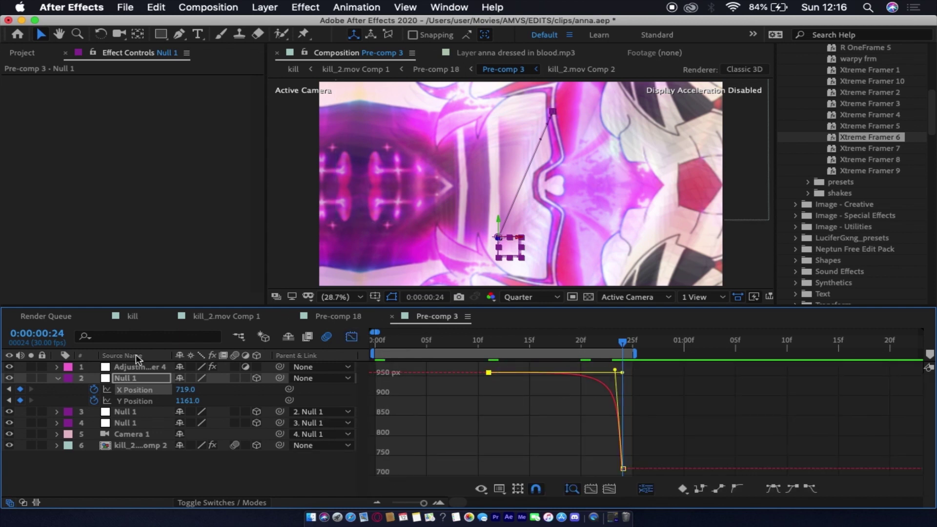
click(612, 519)
click(138, 402)
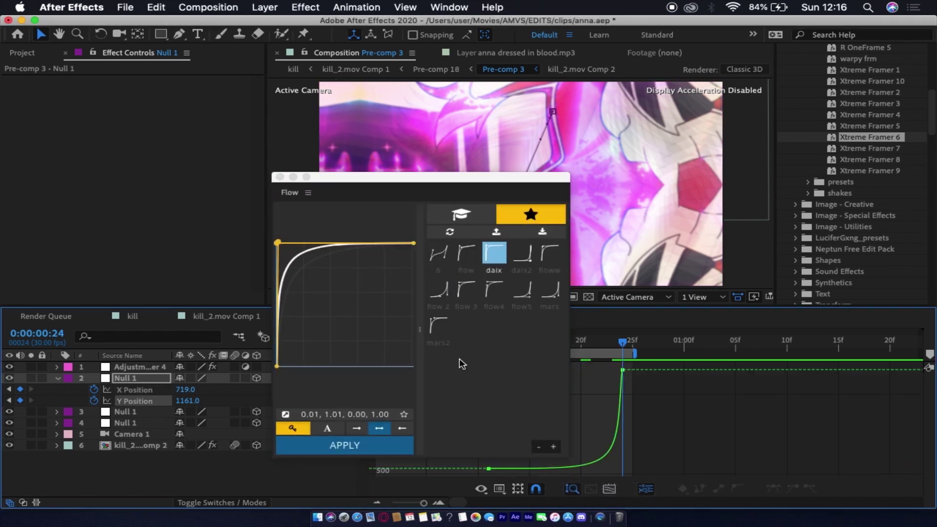
click(522, 252)
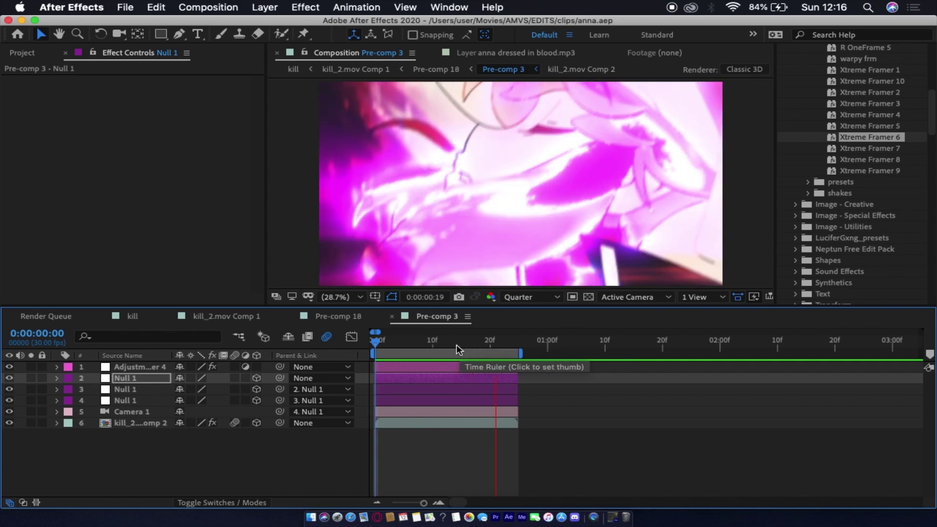
Step: Stop the preview and scrub the Camera Shake adjustment layer back to frame 1
key(space)
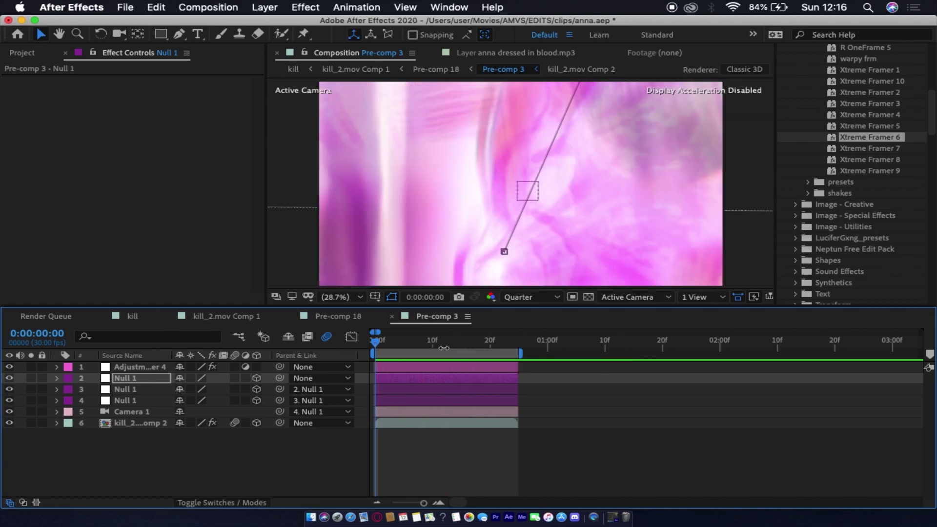
click(442, 344)
click(434, 367)
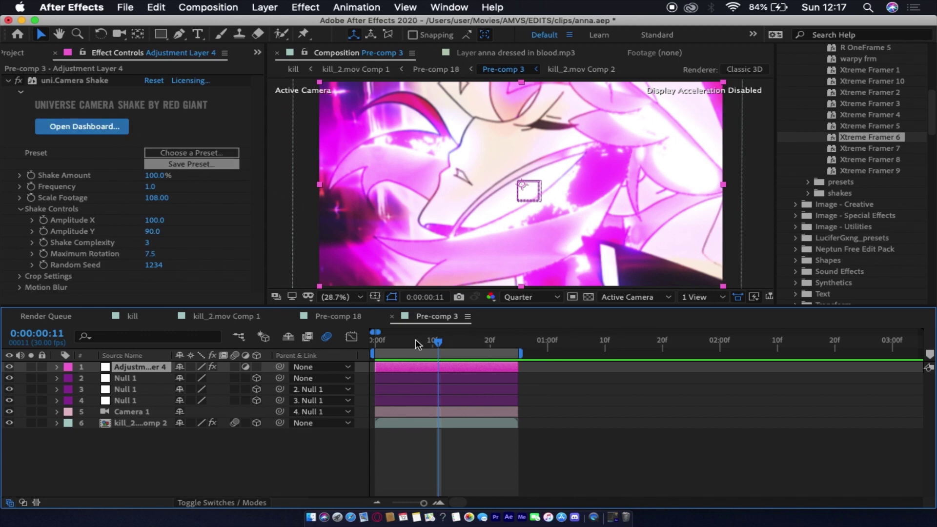
drag(418, 345, 379, 344)
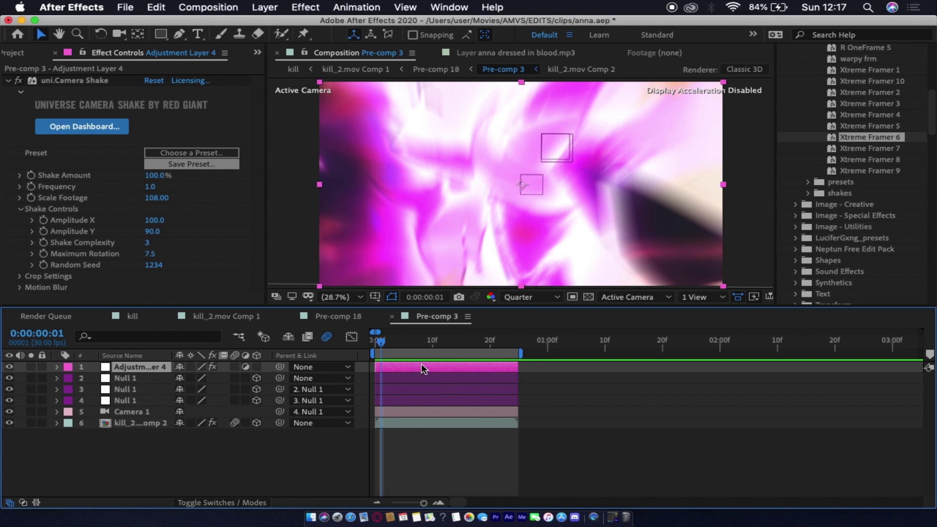
Step: Set S_Shake on kill_2.mov Comp 2 to Frequency 8.00 and X Rand Amp 192
click(385, 422)
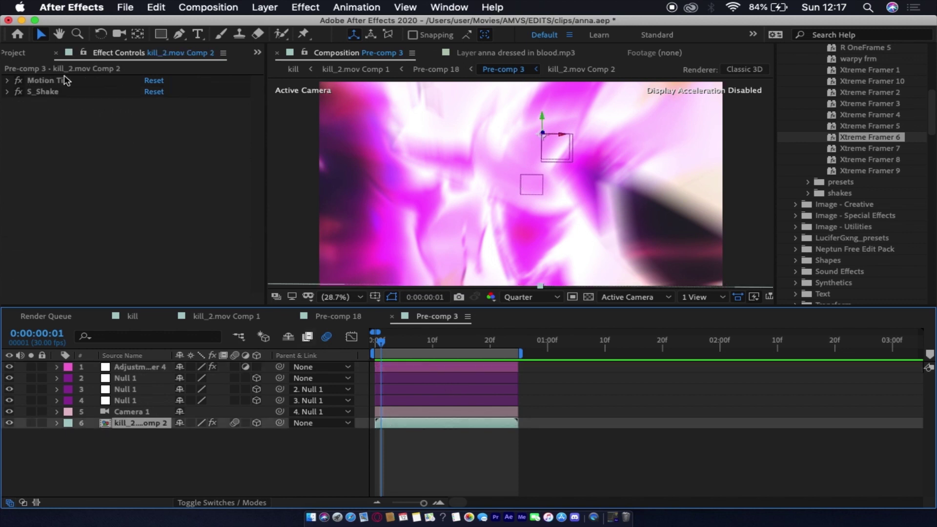
click(8, 91)
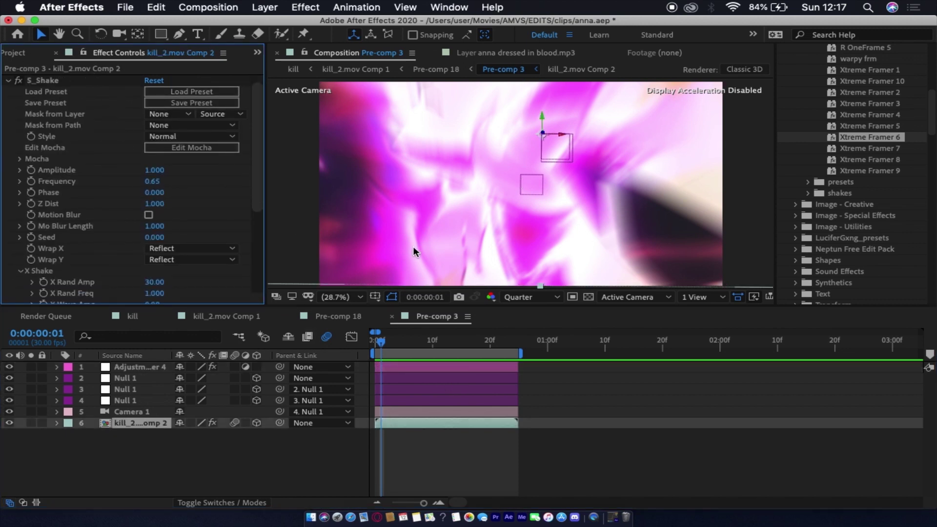
drag(394, 344, 449, 344)
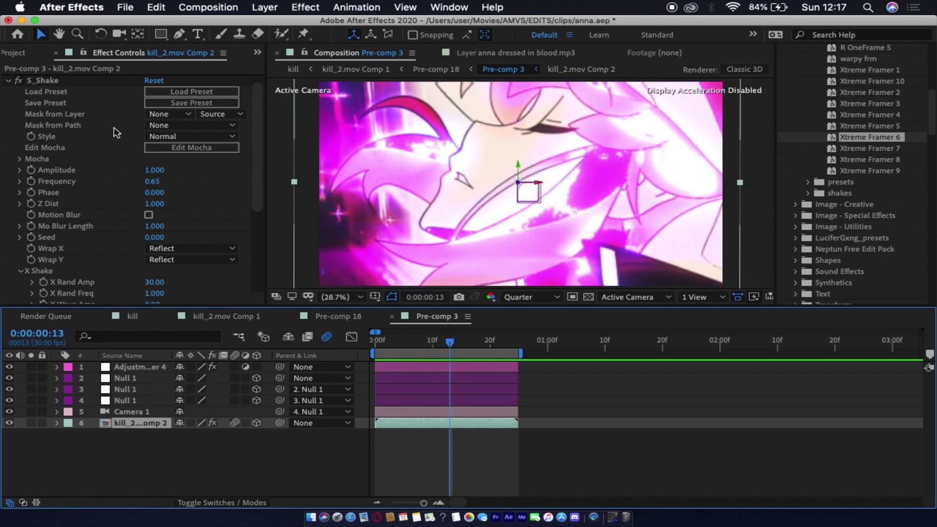
click(60, 81)
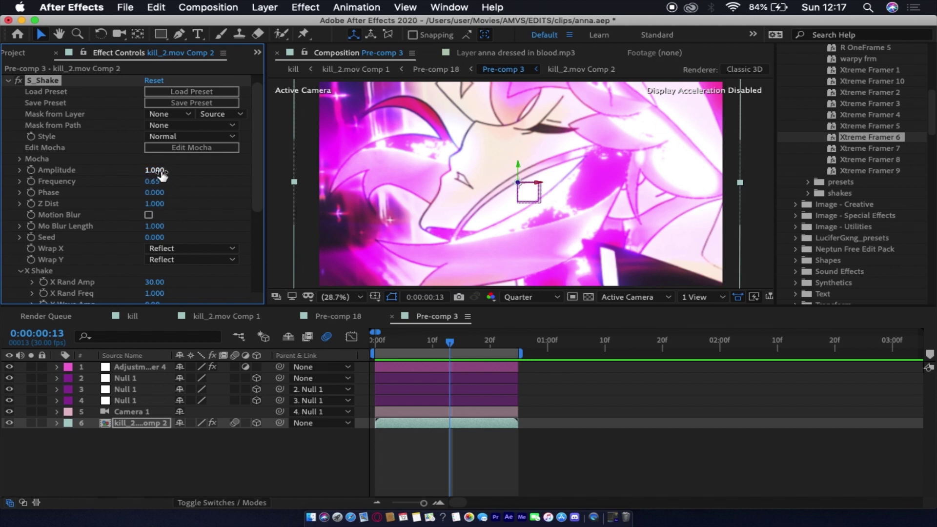
scroll(100, 126, down, 5)
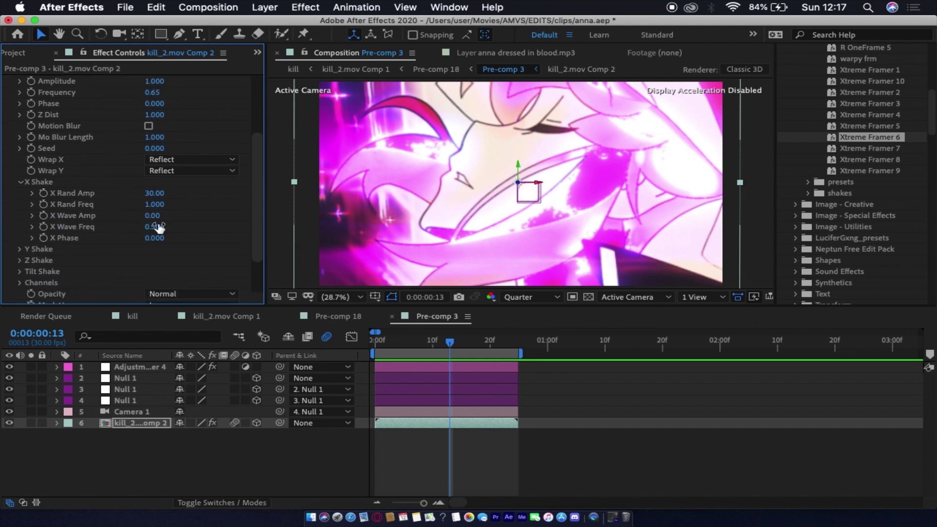
scroll(100, 126, up, 1)
scroll(100, 126, up, 4)
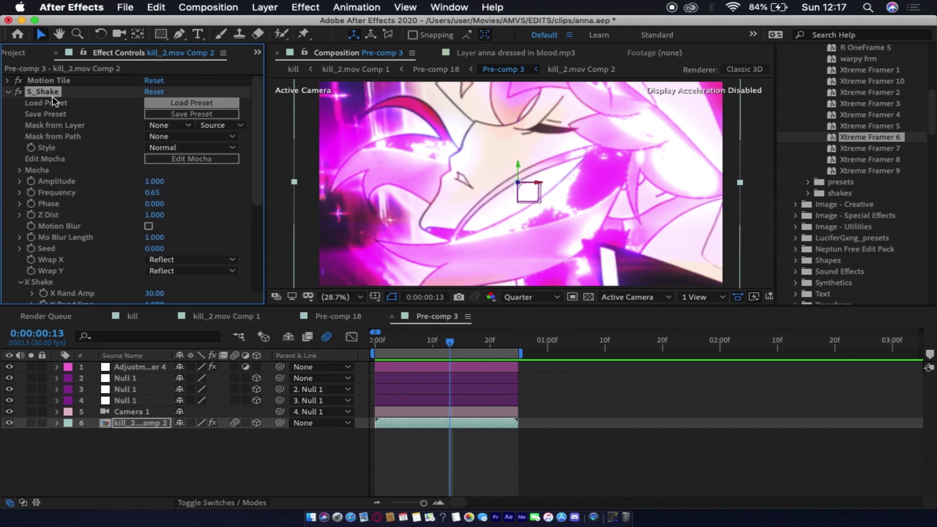
click(151, 102)
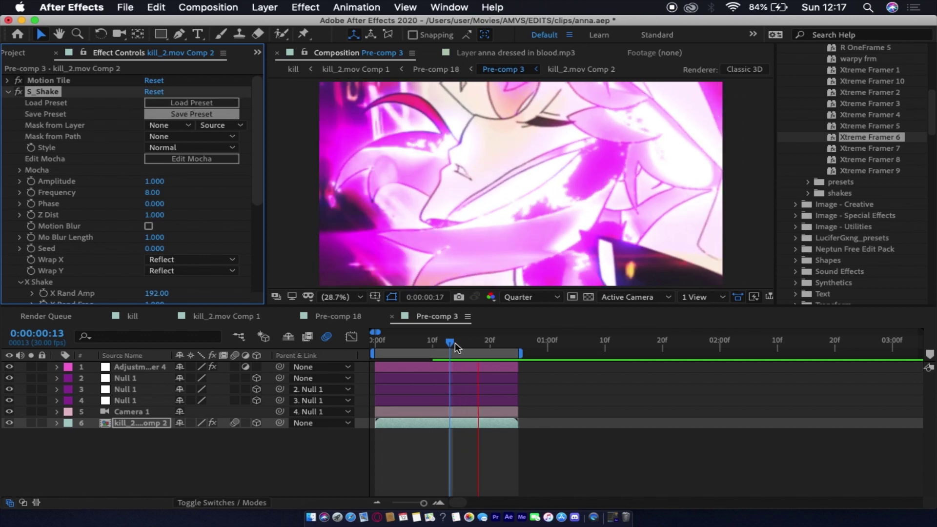
click(452, 367)
click(450, 368)
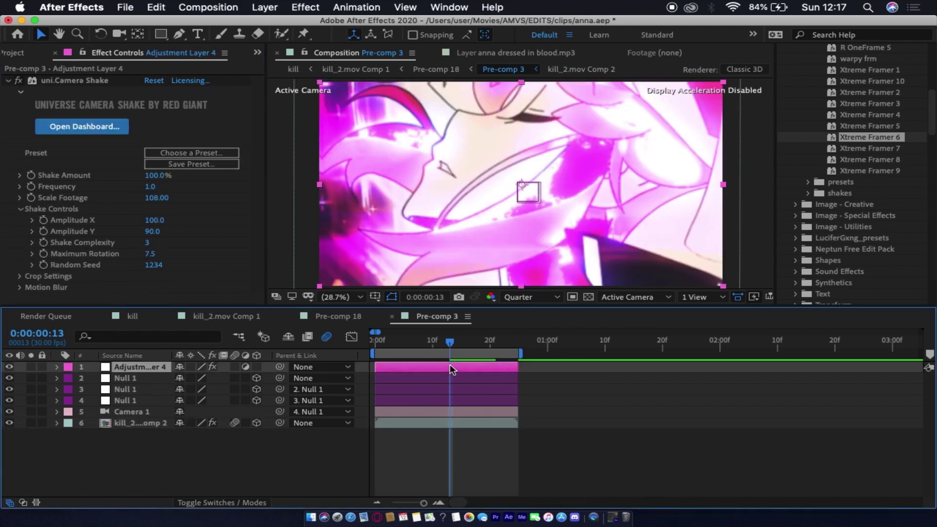
click(8, 367)
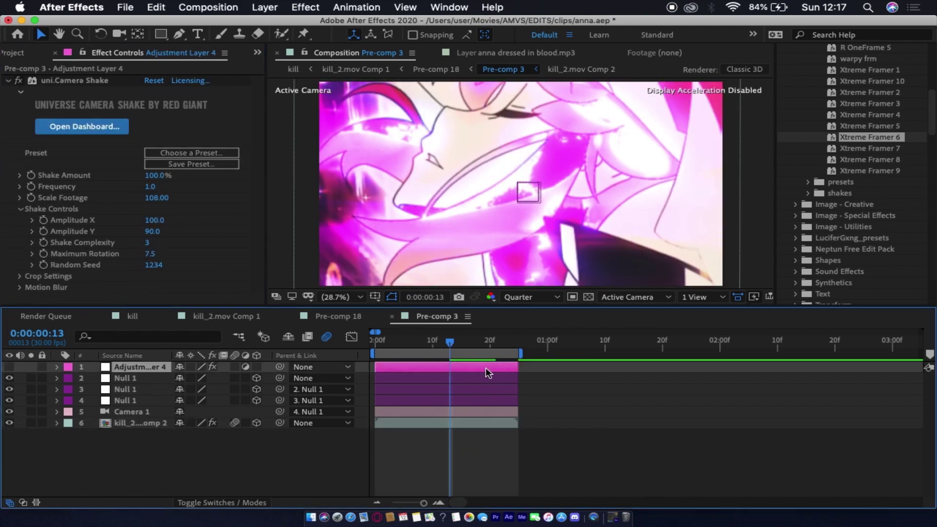
click(415, 424)
key(super+z)
key(super+z)
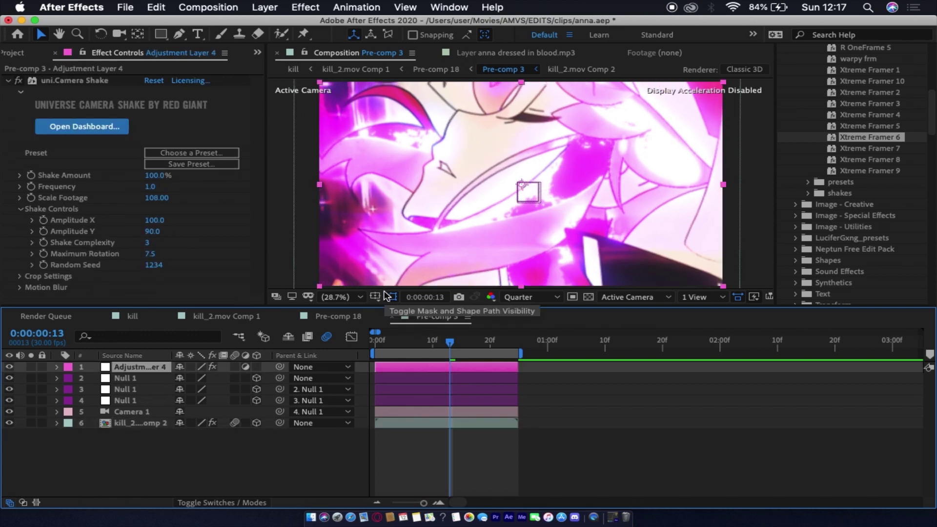
click(398, 422)
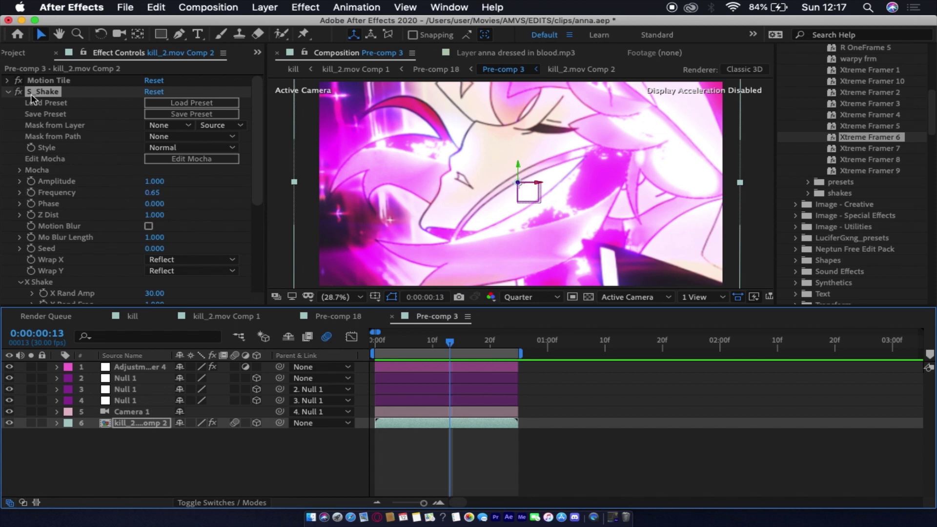
Step: Save the project and confirm the S_Shake Amplitude value
key(super+s)
scroll(146, 191, down, 5)
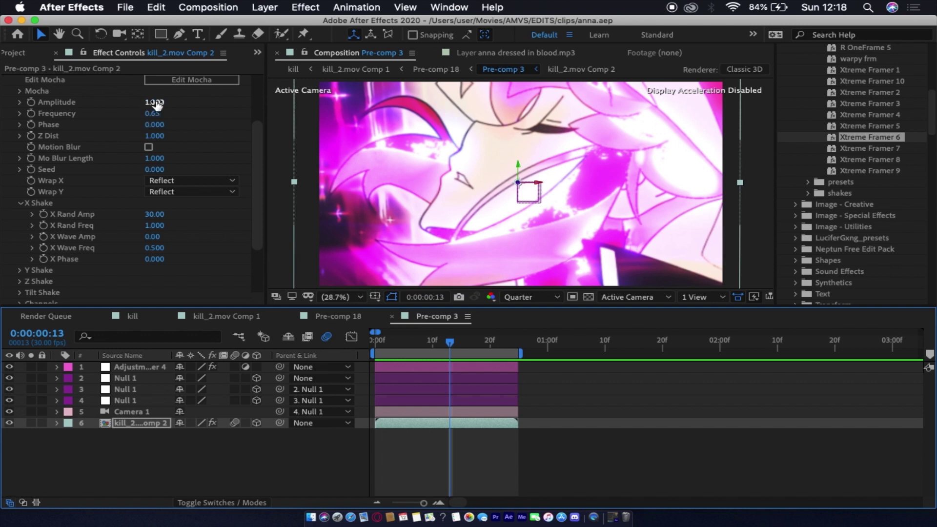
click(149, 103)
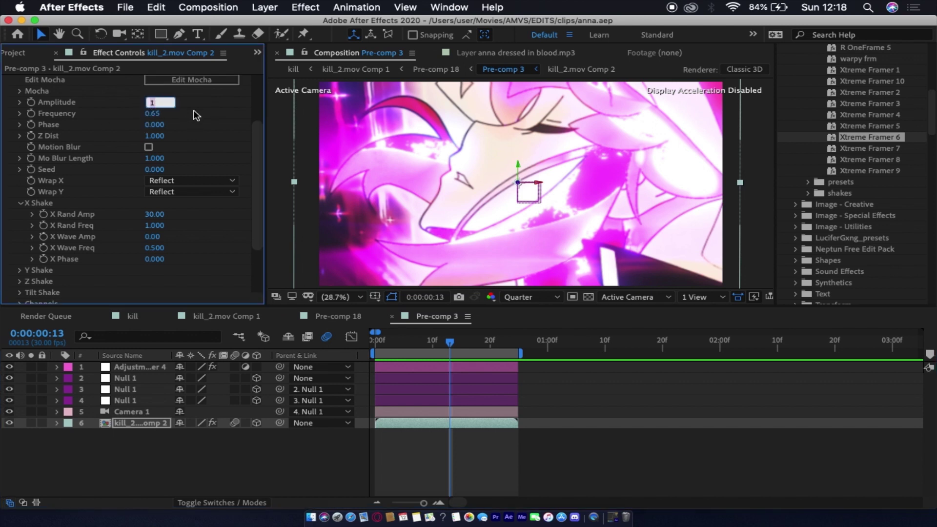
key(Return)
scroll(15, 197, down, 3)
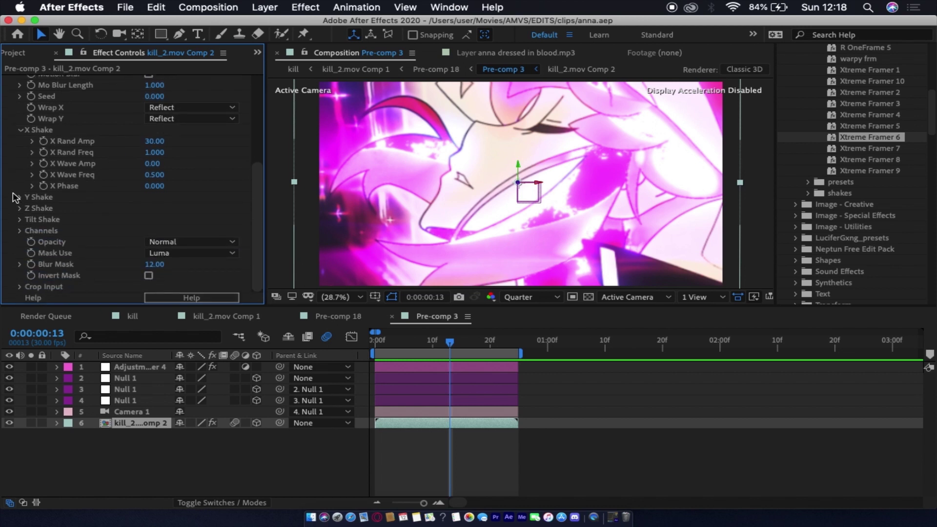
Step: Open S_Shake's Y Shake group (Y Rand Amp 96.00), close Z and Tilt Shake, and scrub to frame 12
click(20, 197)
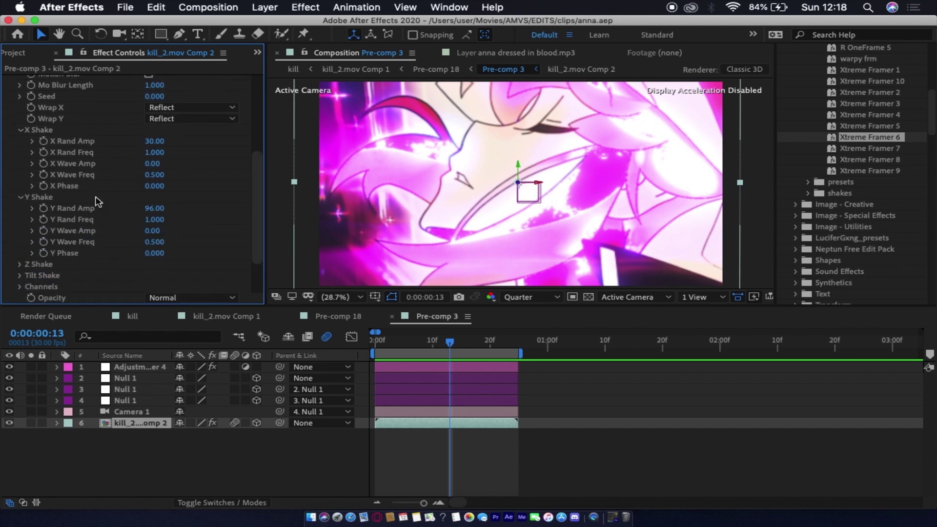
click(20, 264)
scroll(18, 264, down, 1)
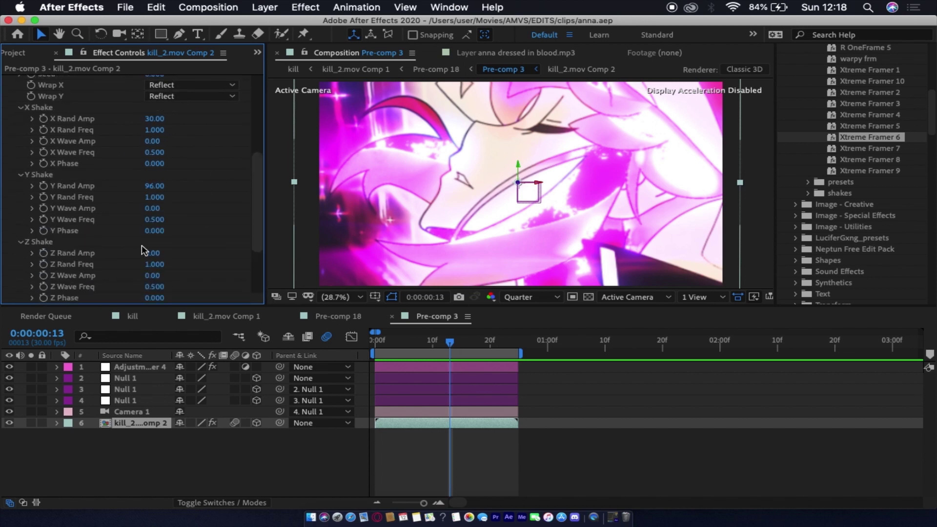
scroll(119, 254, down, 2)
scroll(119, 253, up, 2)
click(19, 243)
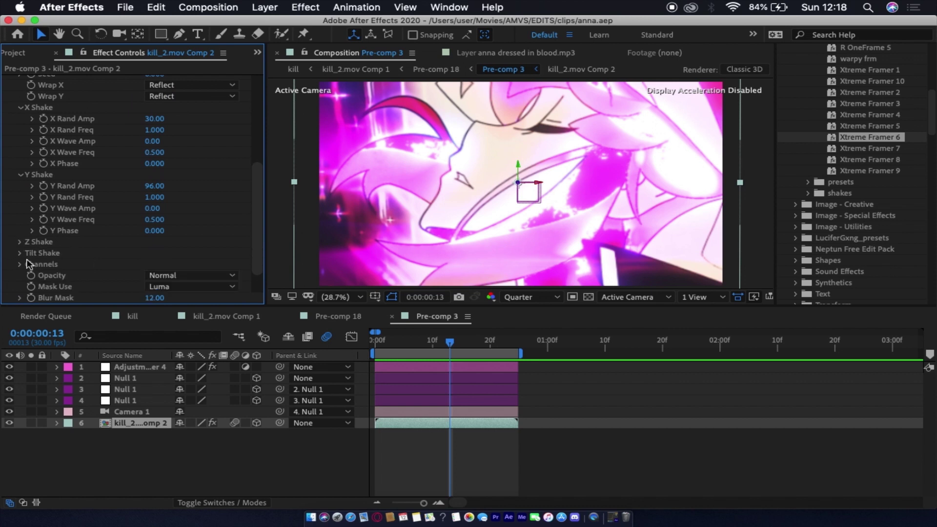
click(21, 247)
scroll(142, 205, up, 4)
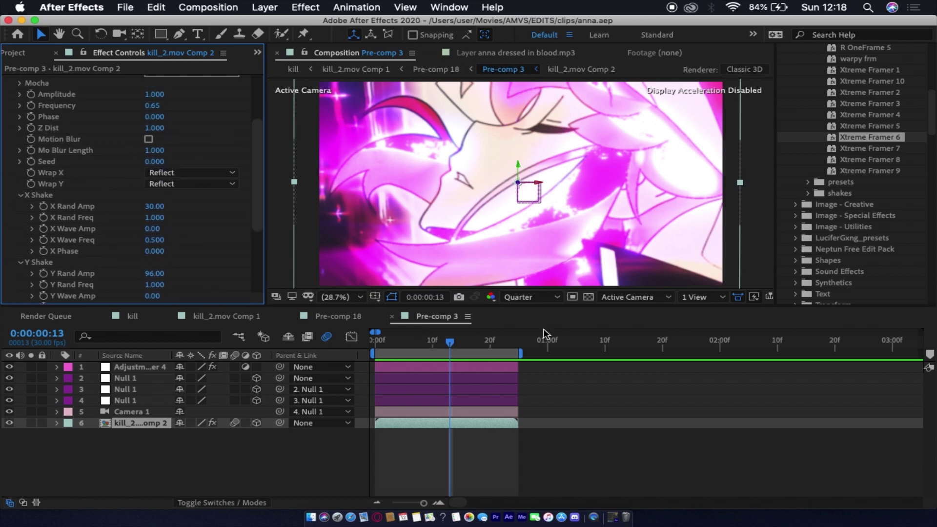
drag(430, 343, 443, 342)
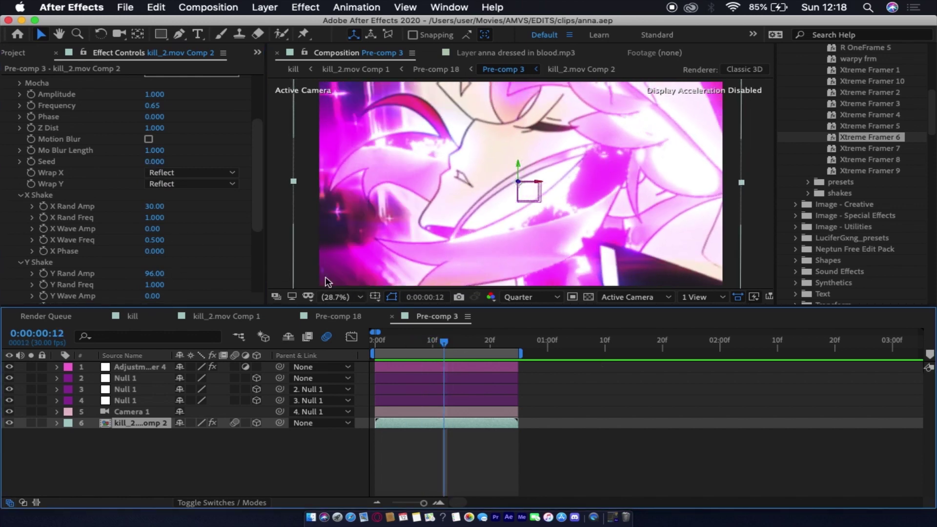
Step: Reset X Rand Freq to its default and preview the shake between frames 10 and 23
right_click(103, 216)
right_click(79, 210)
right_click(80, 209)
click(121, 309)
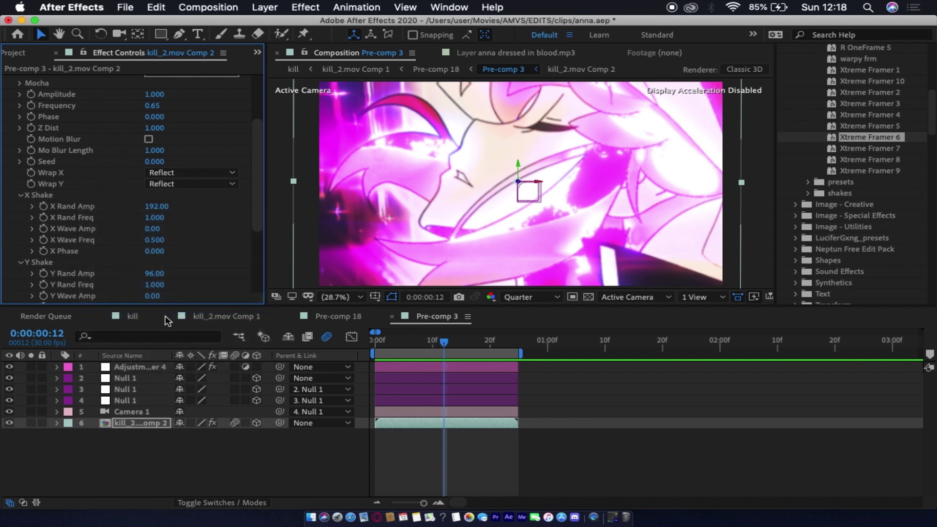
drag(452, 342, 472, 341)
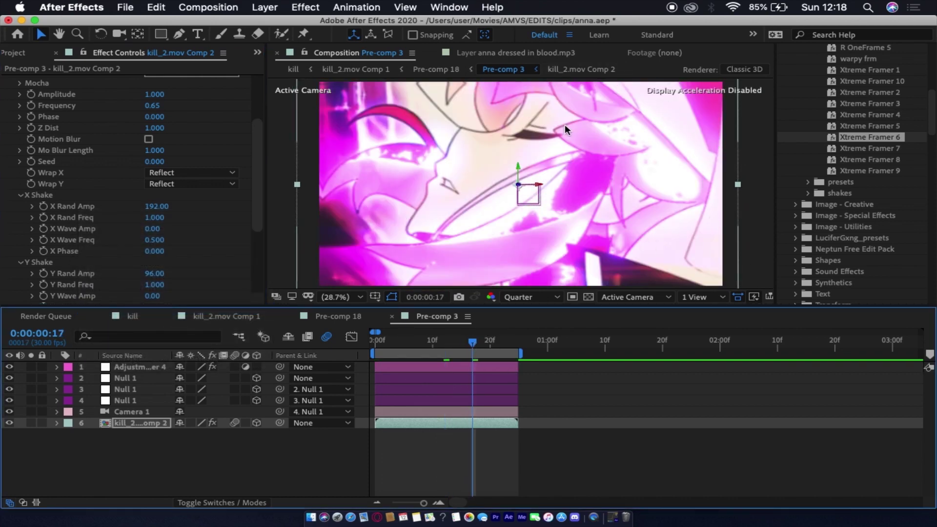
click(433, 340)
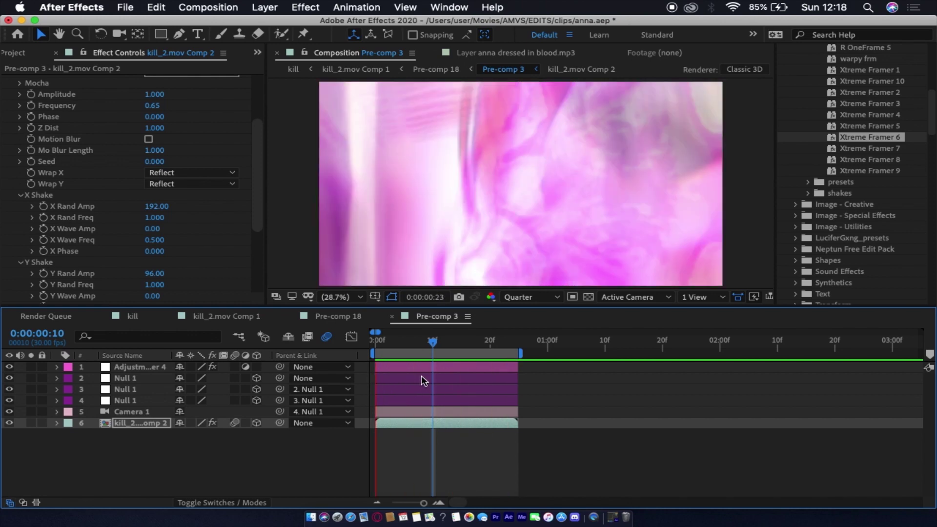
key(space)
drag(518, 341, 508, 341)
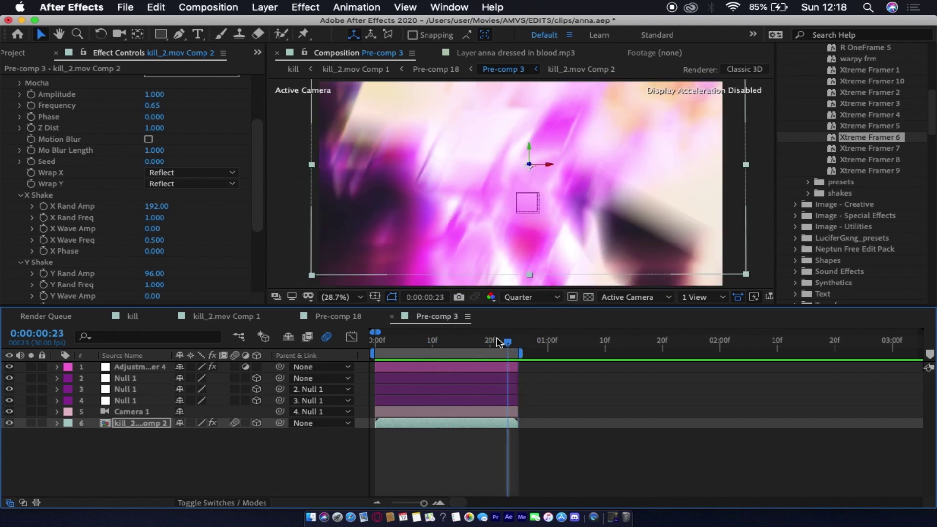
click(495, 339)
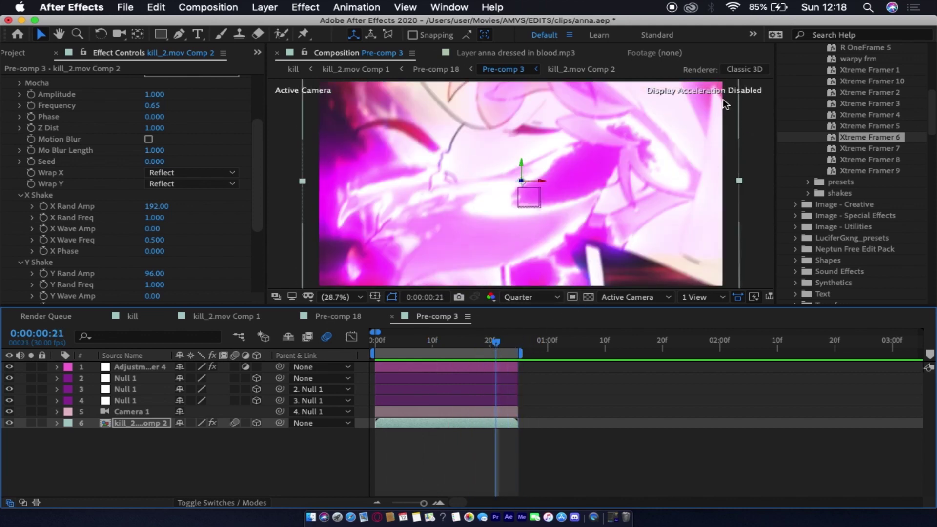
Step: Set X Rand Amp to 45 after trying 30, then collapse the X and Y Shake groups
click(155, 204)
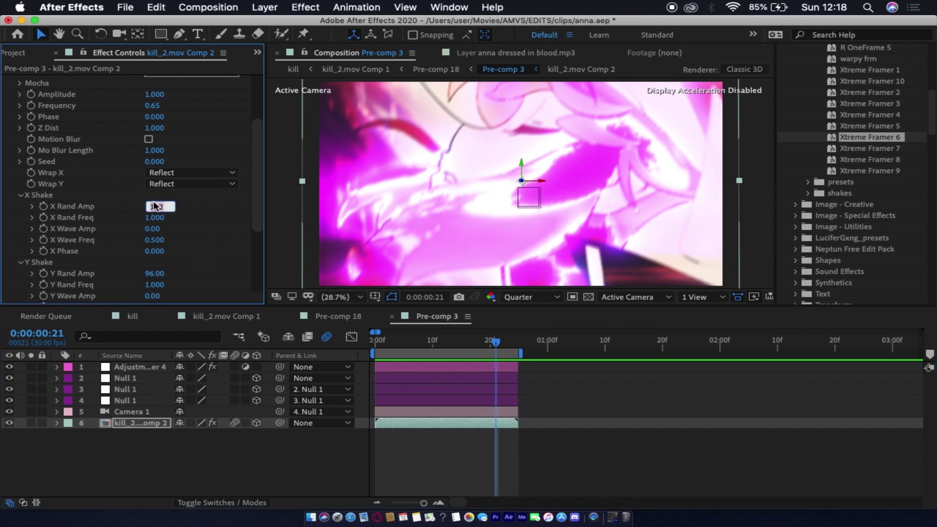
text(30)
key(Return)
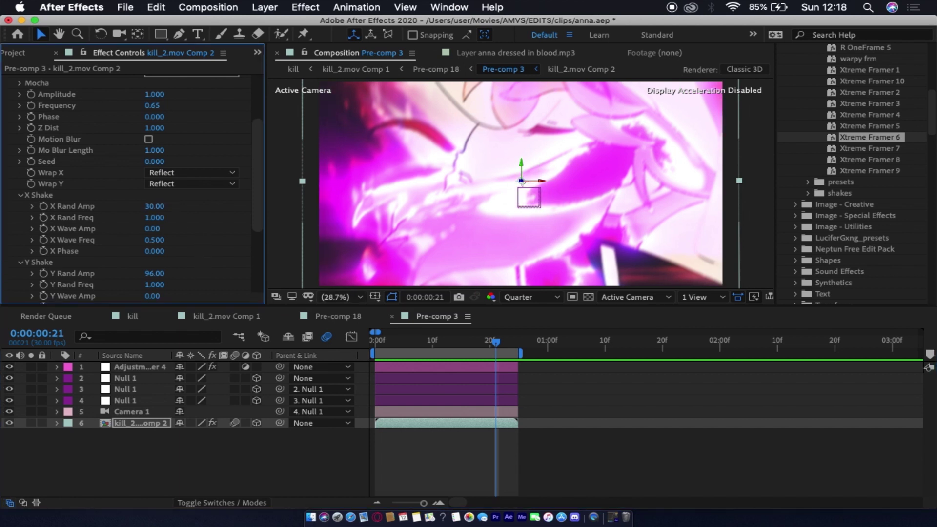
click(155, 206)
text(45)
key(Return)
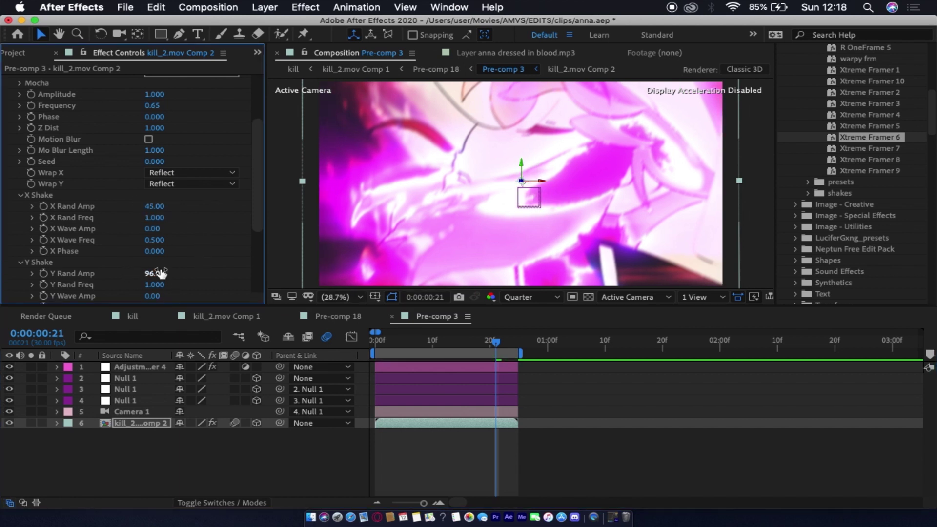
right_click(96, 274)
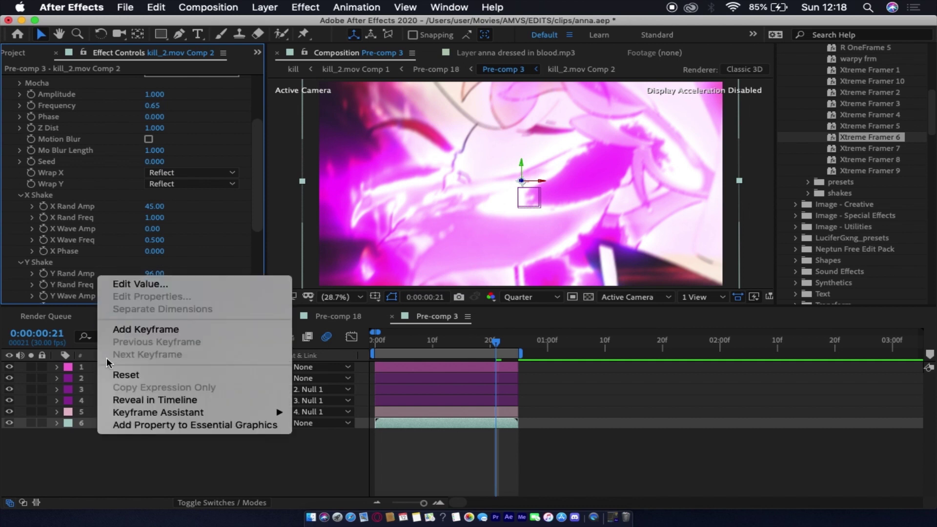
click(114, 373)
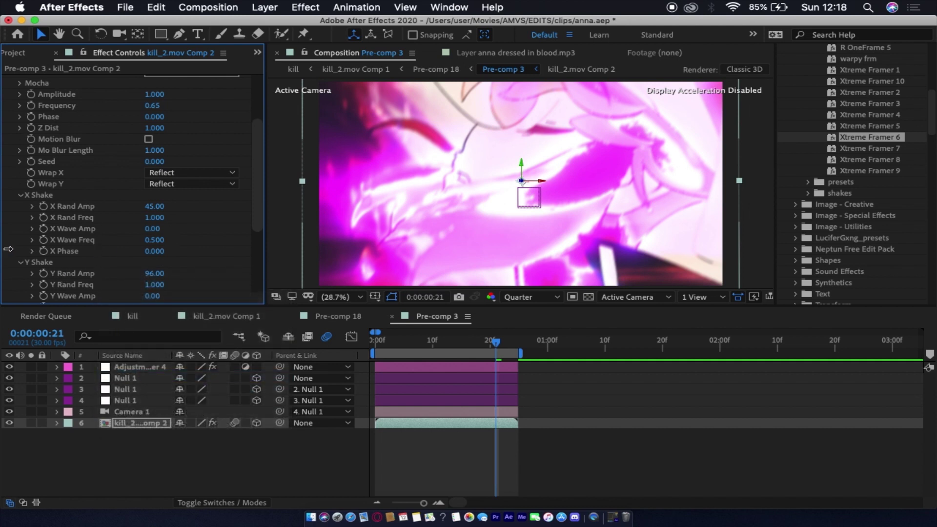
click(19, 263)
click(22, 194)
scroll(78, 122, up, 5)
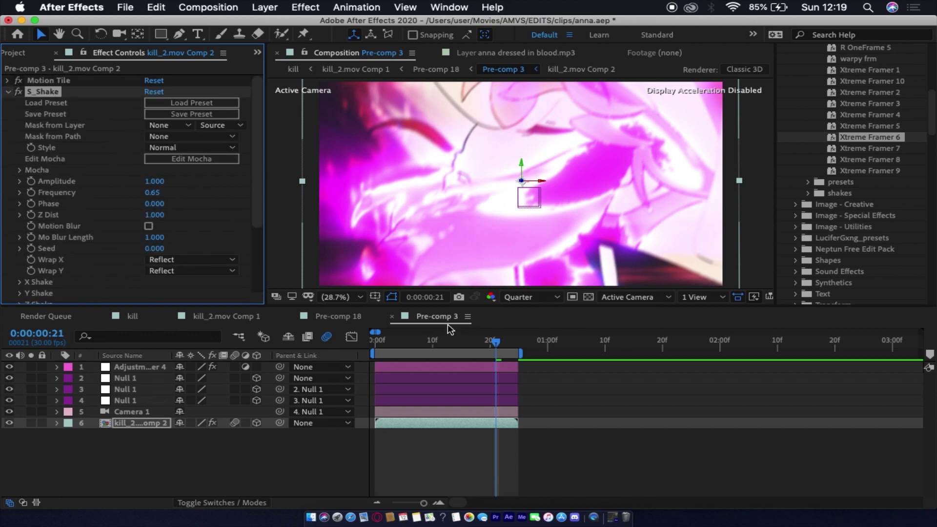
Step: Save the project at frame 9 and collapse the S_Shake properties
click(427, 340)
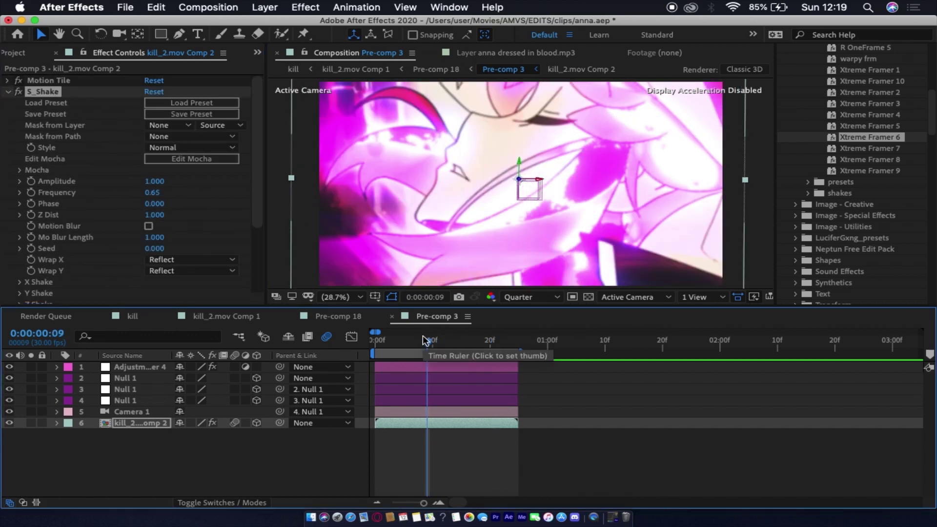
key(super+s)
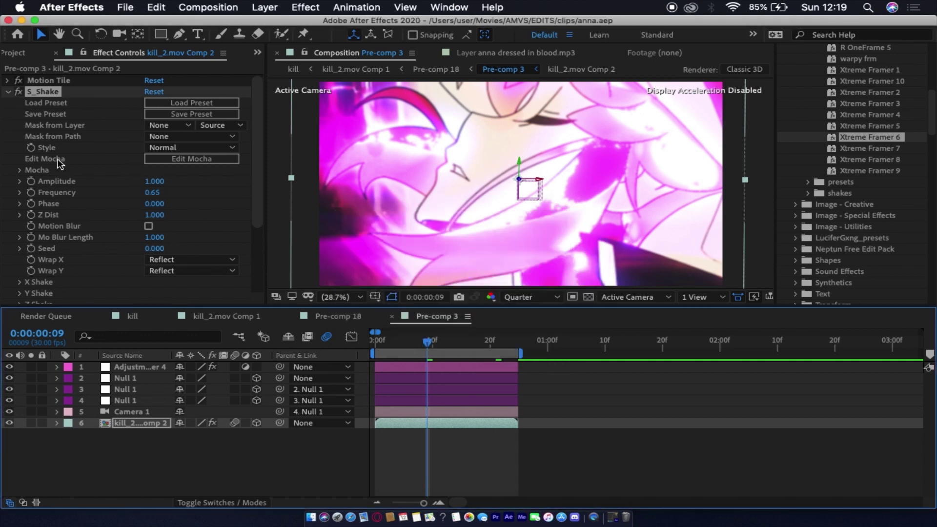
click(8, 91)
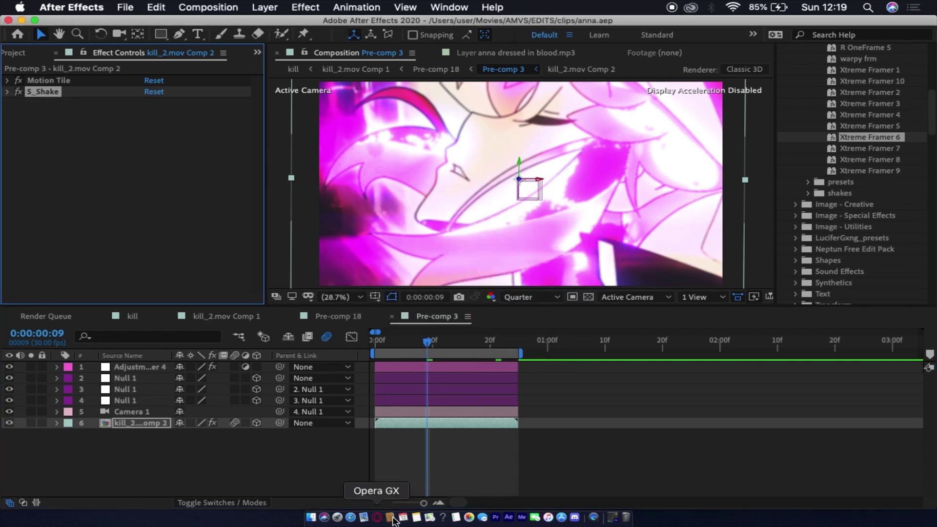
Step: Inspect Camera 1's Orientation wiggle(1,1) expression under Transform, leaving it unchanged
click(403, 411)
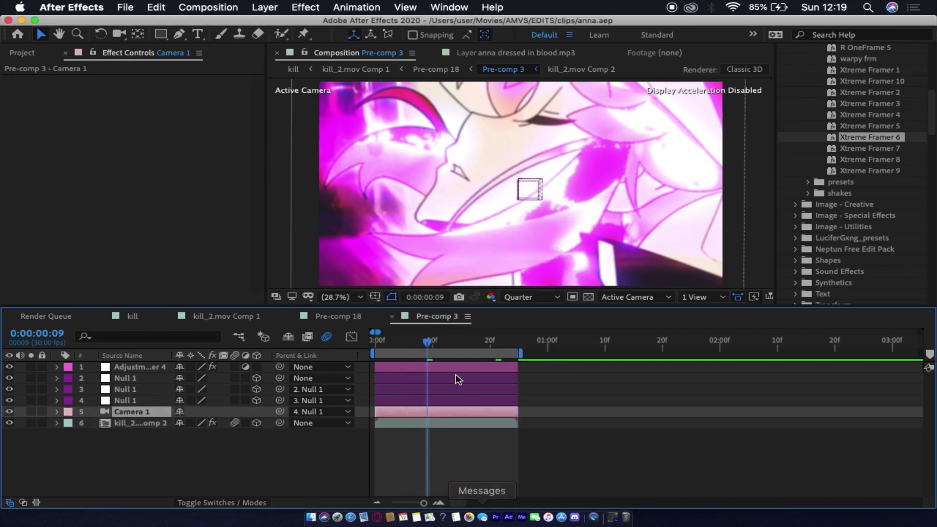
key(u)
key(u)
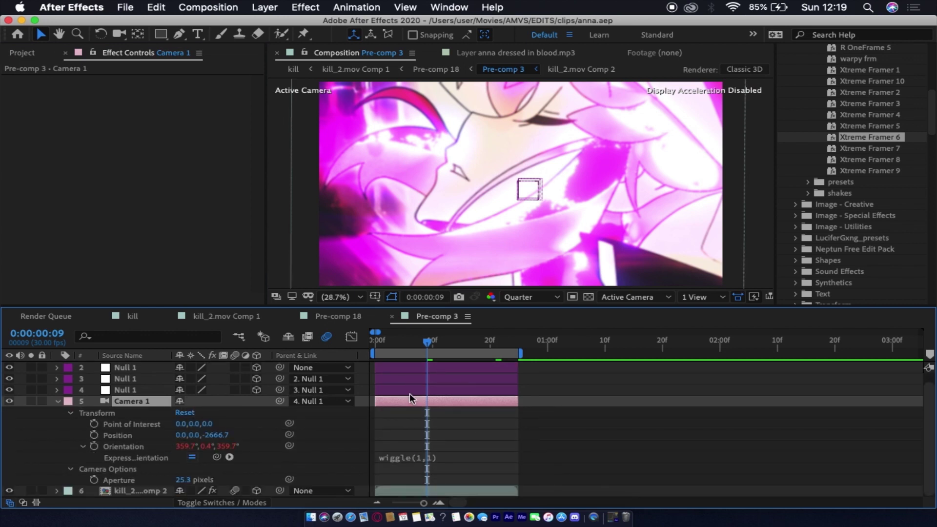
key(u)
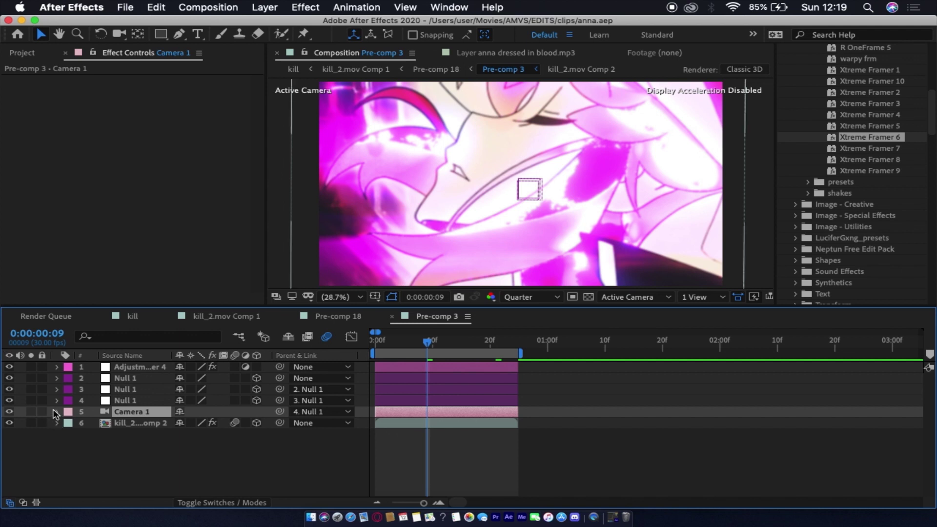
click(55, 413)
click(71, 423)
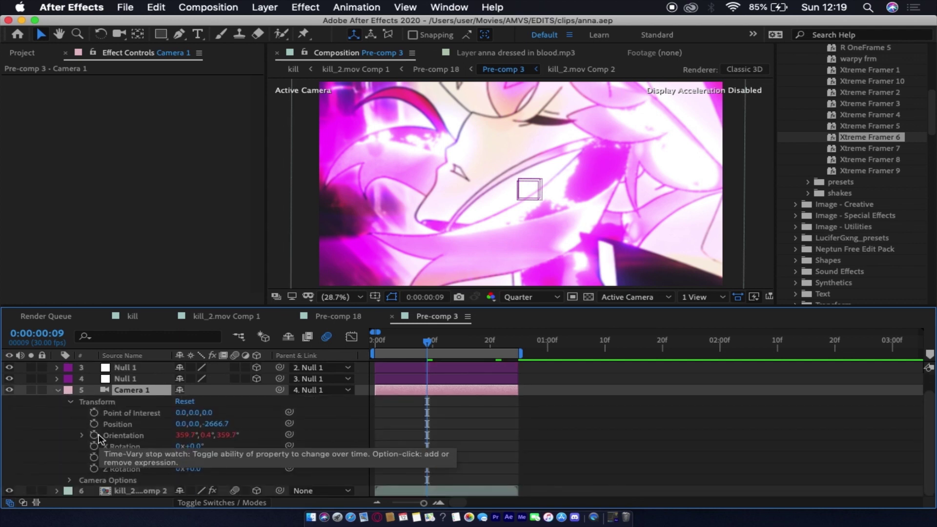
text(wiggle(1,1))
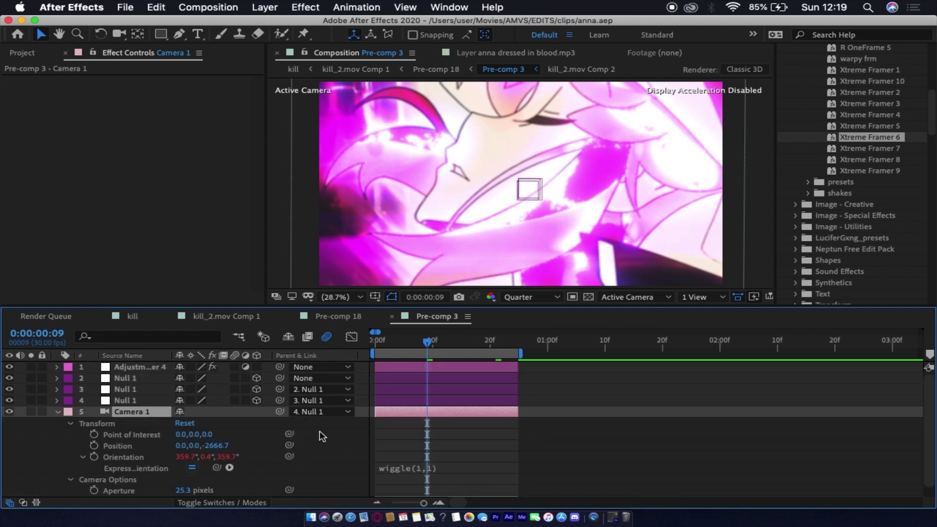
click(432, 464)
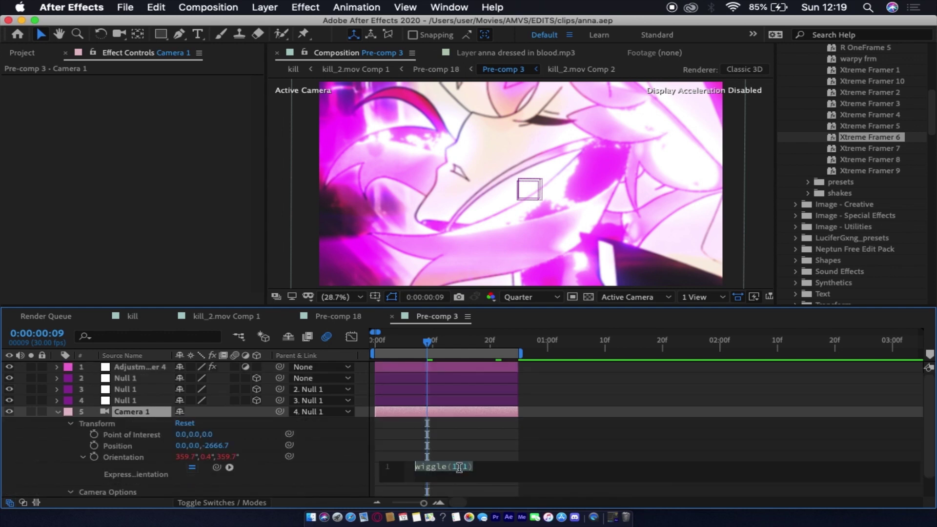
click(455, 467)
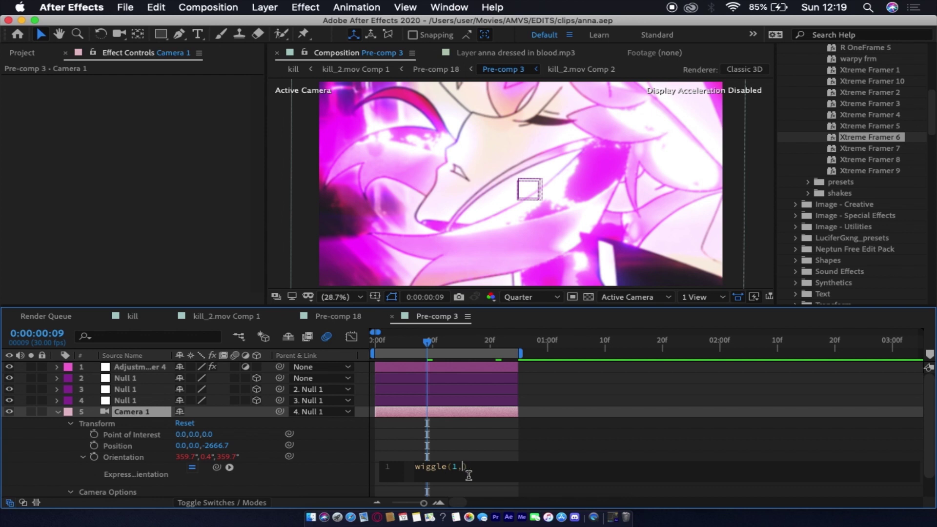
click(449, 426)
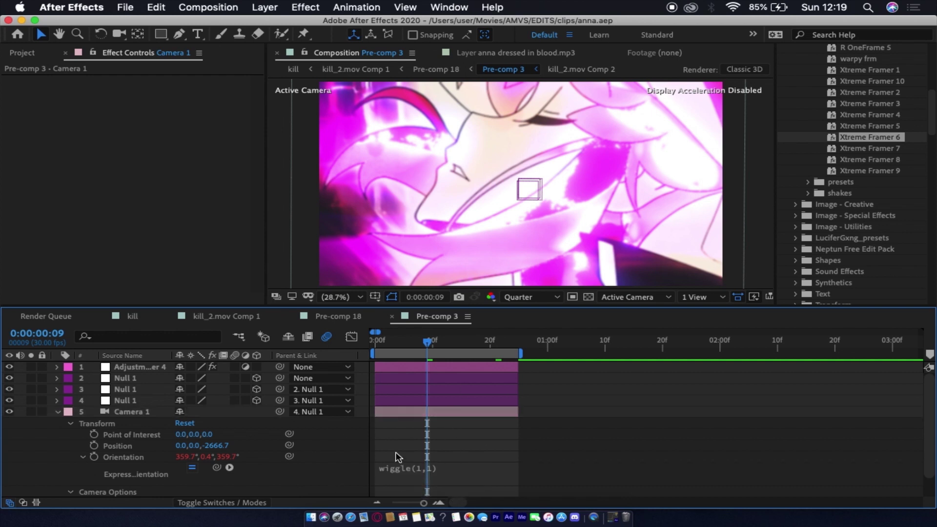
click(383, 411)
Step: Select Adjustment Layer 4 (Amplitude X 100, Y 90, Max Rotation 7.5) and play the shake from frame 0
key(u)
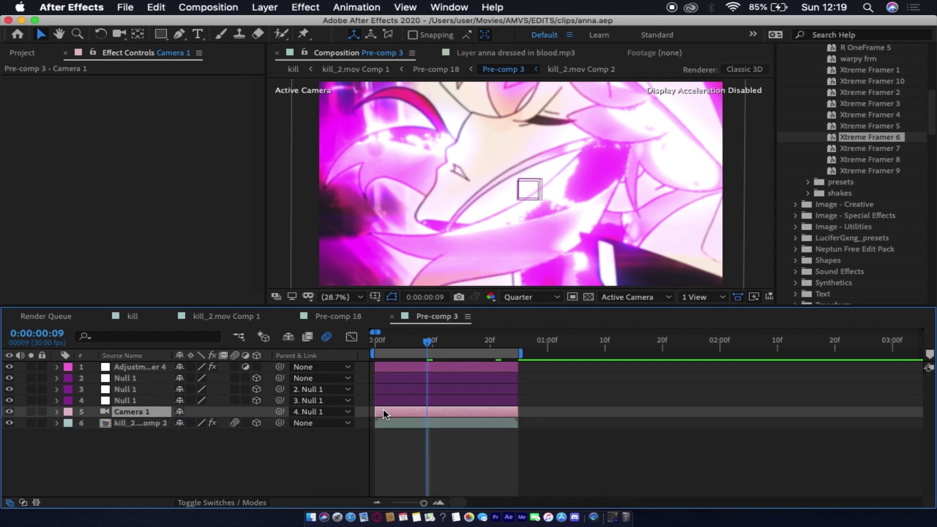
click(382, 369)
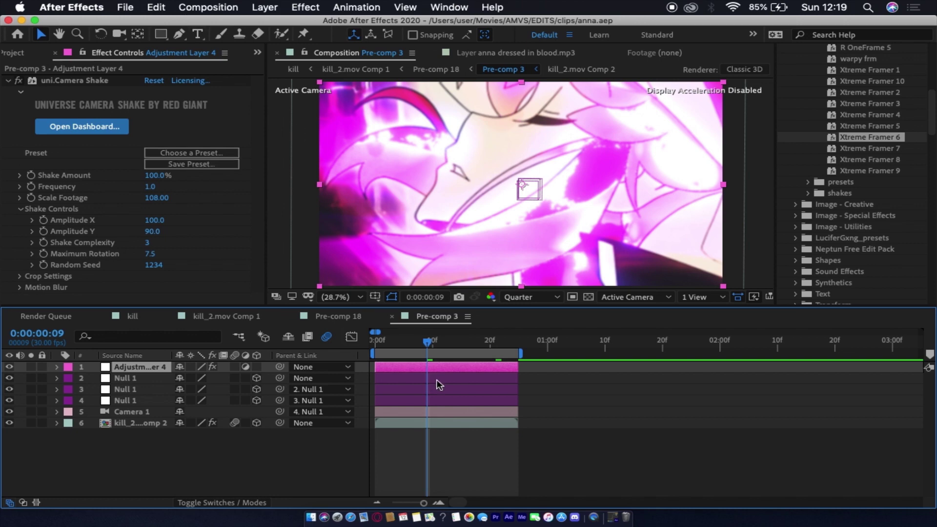
key(Home)
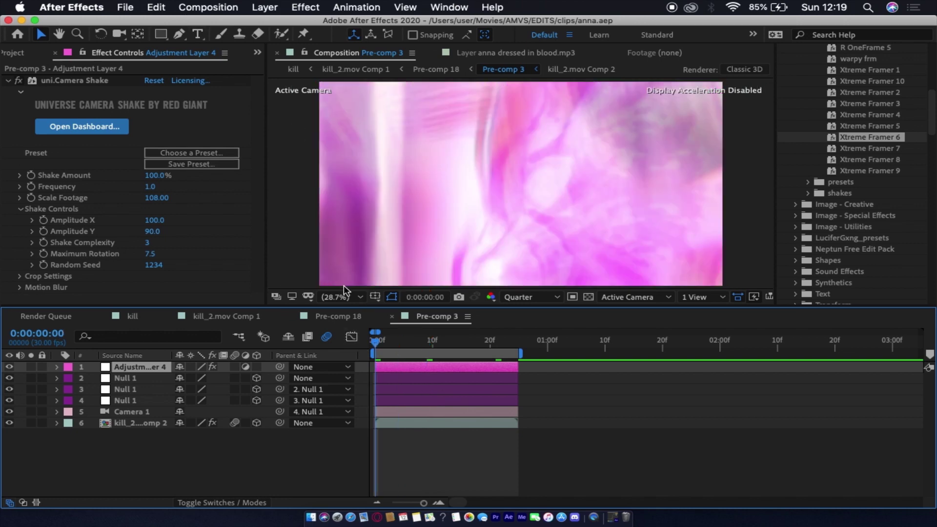
key(space)
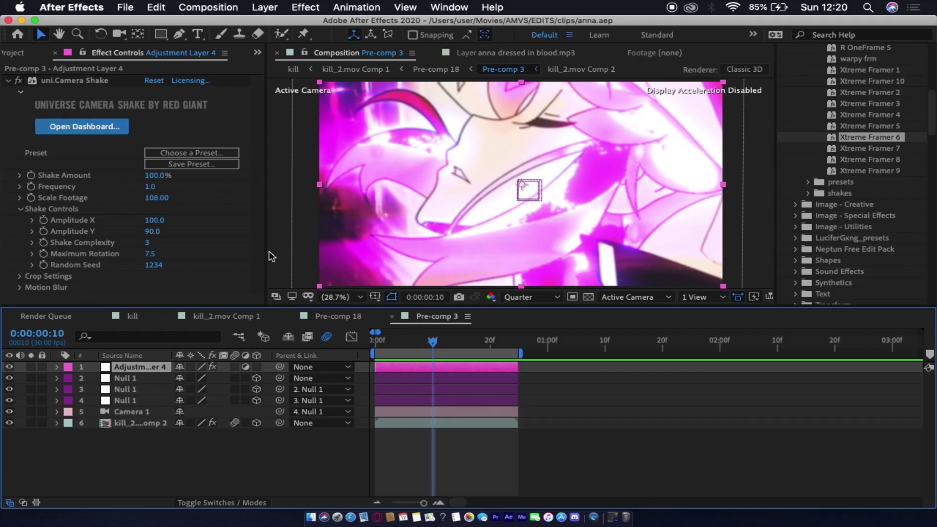
Step: Duplicate the uni.Camera Shake effect and reset the first copy to its defaults
click(52, 82)
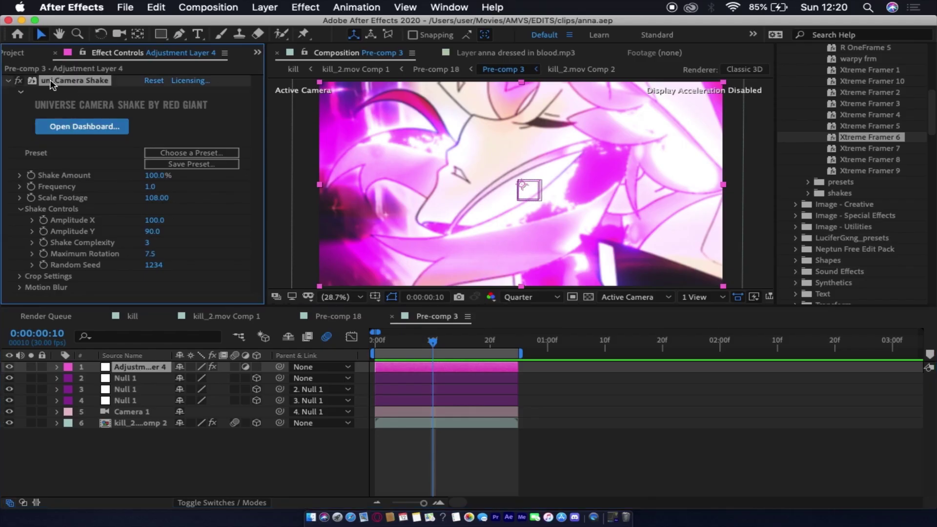
key(super+d)
scroll(10, 151, up, 3)
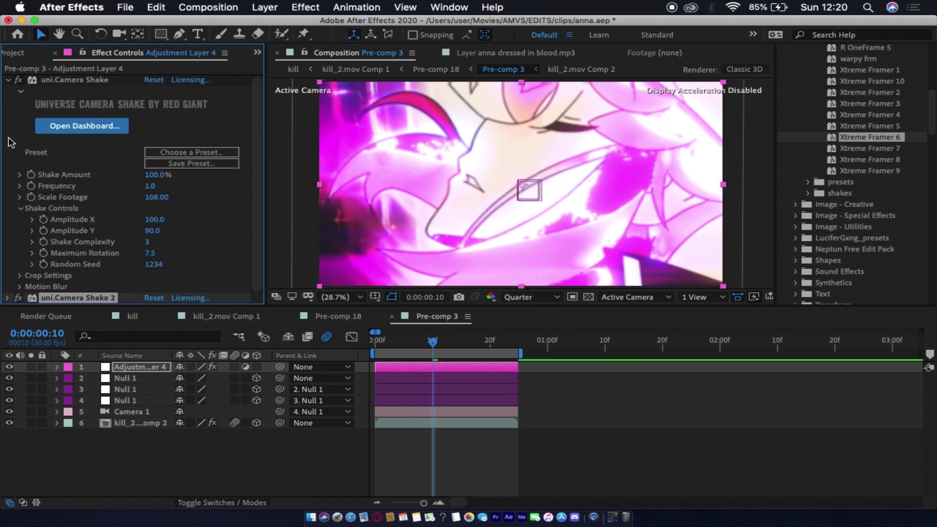
click(7, 81)
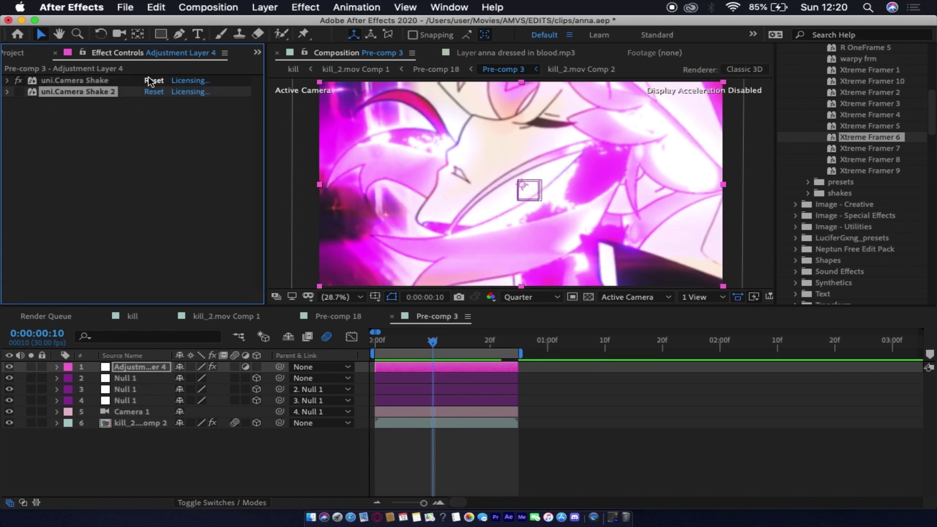
click(152, 80)
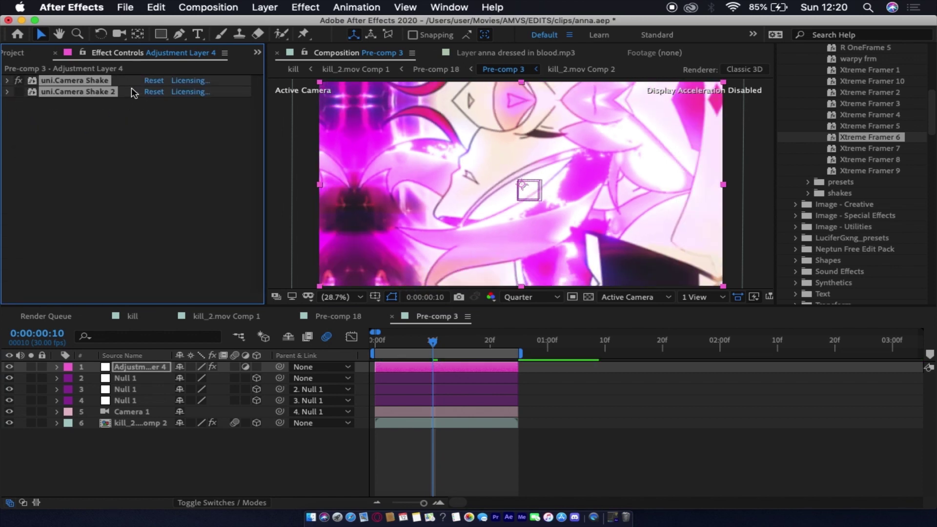
click(131, 118)
click(152, 81)
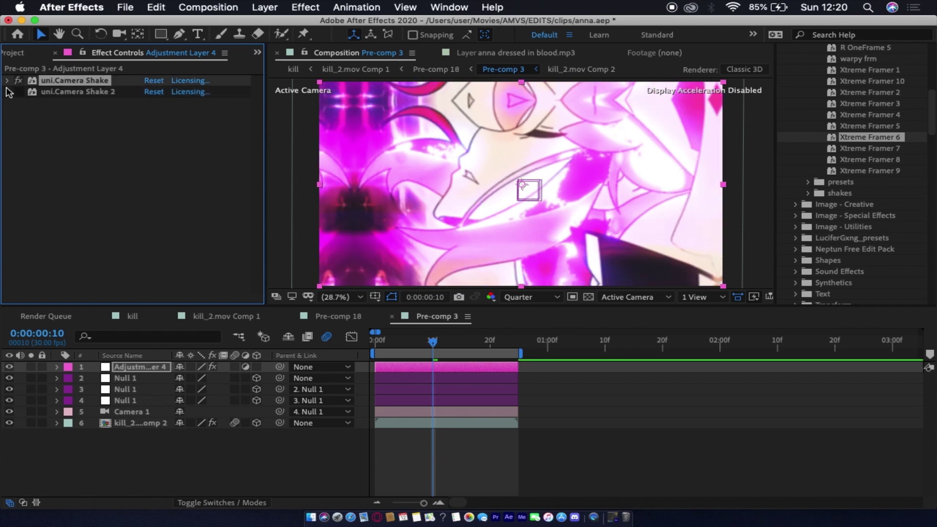
click(7, 81)
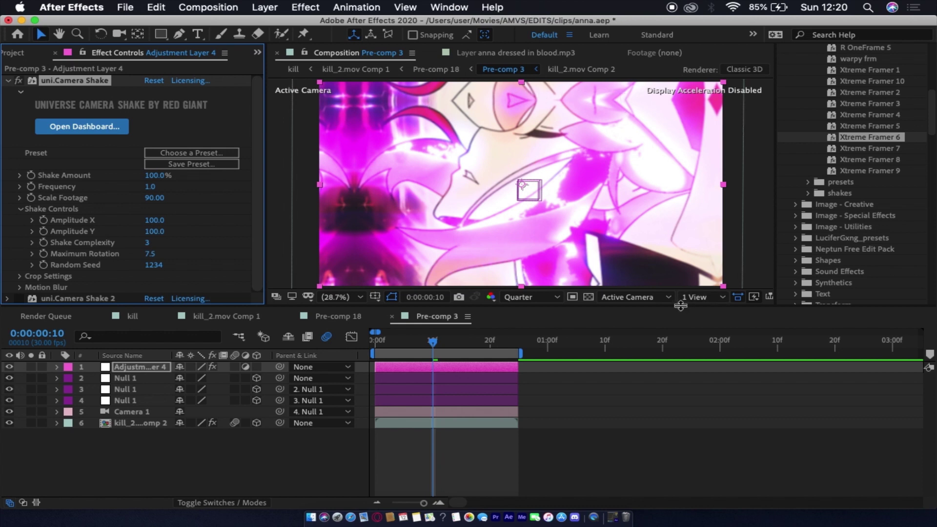
Step: Set the first uni.Camera Shake's Scale Footage to 100
scroll(73, 234, down, 1)
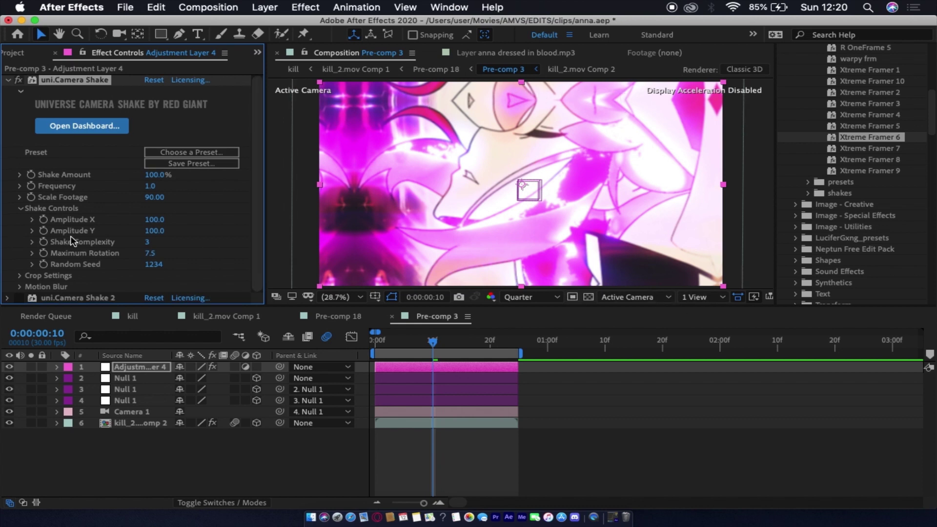
click(154, 197)
text(100)
key(Return)
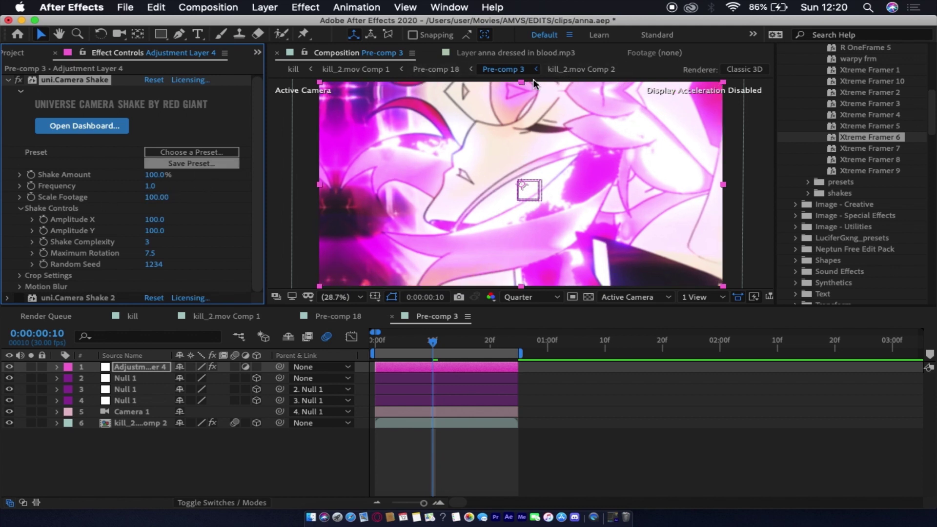
Step: Try Amplitude values of 90 and 50, undoing each change afterward
text(90)
key(Return)
click(157, 223)
text(90)
key(Return)
key(super+z)
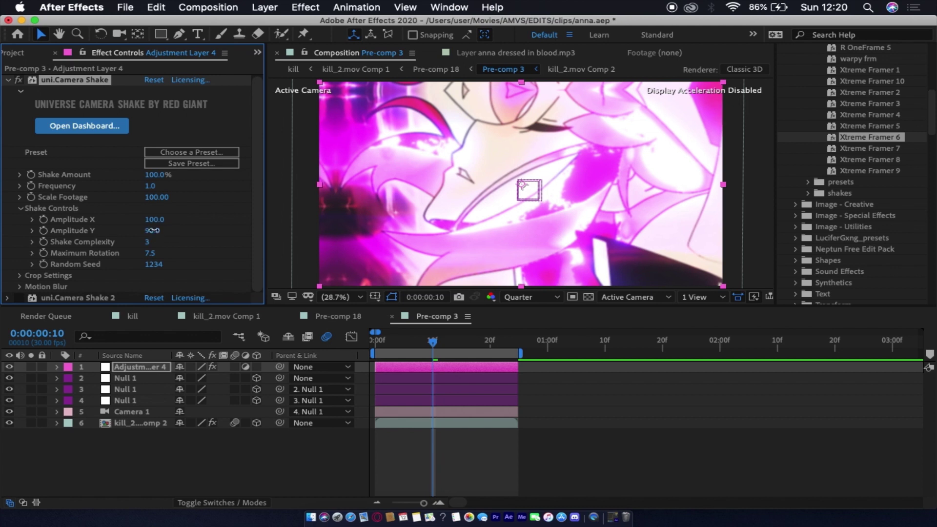
click(153, 229)
text(50)
key(Return)
key(super+z)
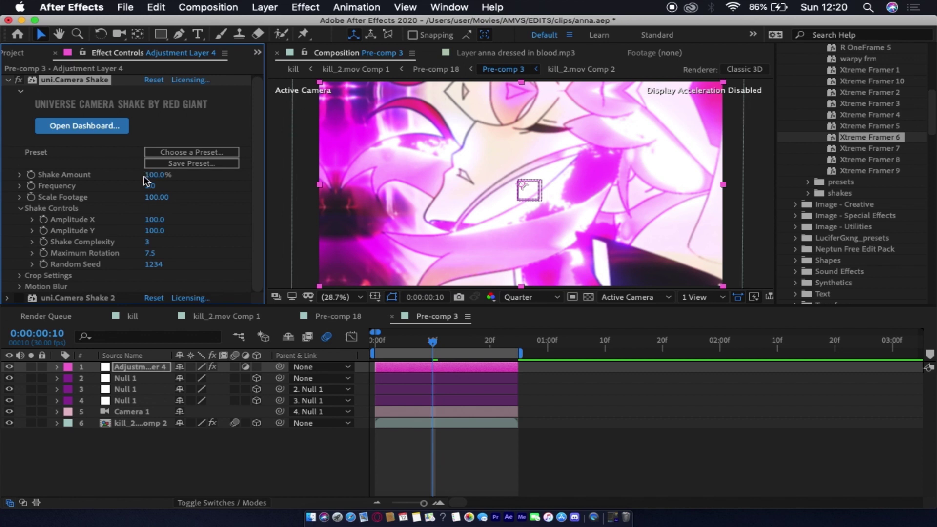
Step: Set Scale Footage to 108 and Amplitude Y to 90
click(156, 197)
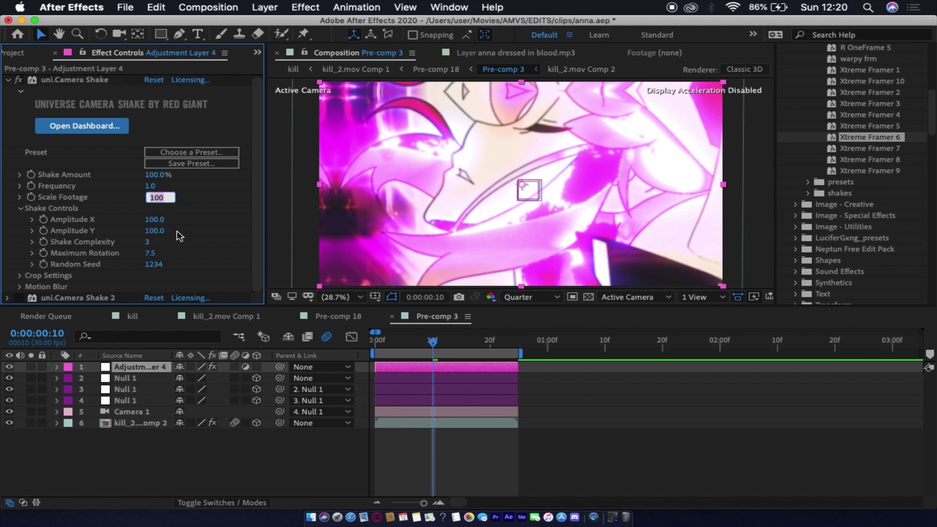
text(10)
key(Return)
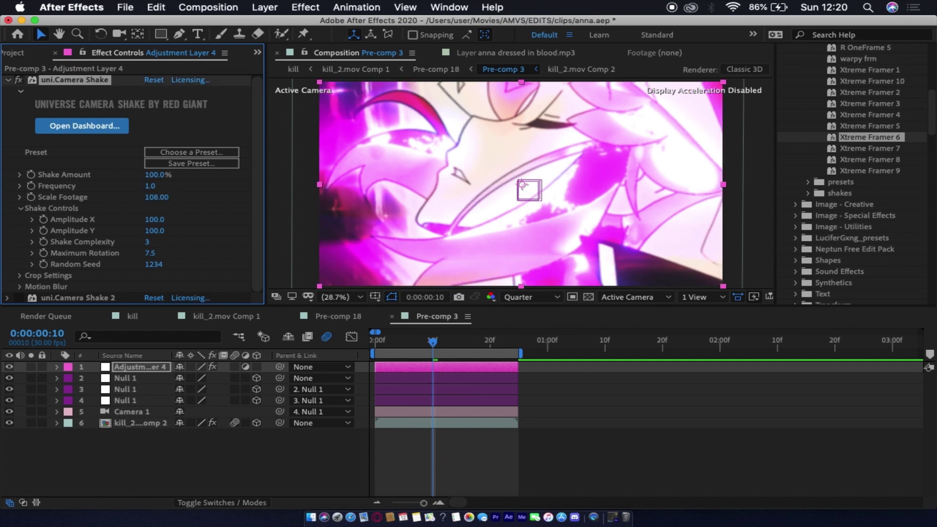
click(154, 230)
text(90)
key(Return)
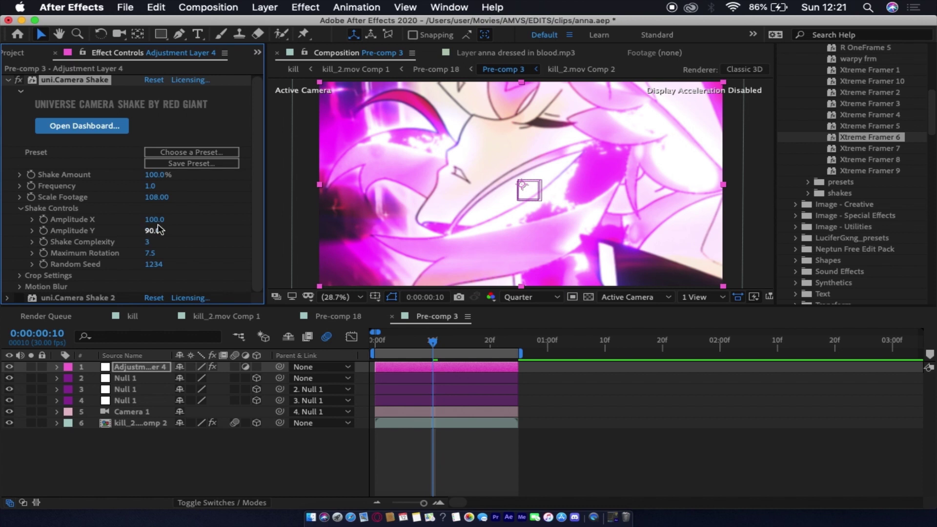
Step: Test Shake Complexity 2 at frame 12, then undo it back to 3
click(148, 242)
click(163, 243)
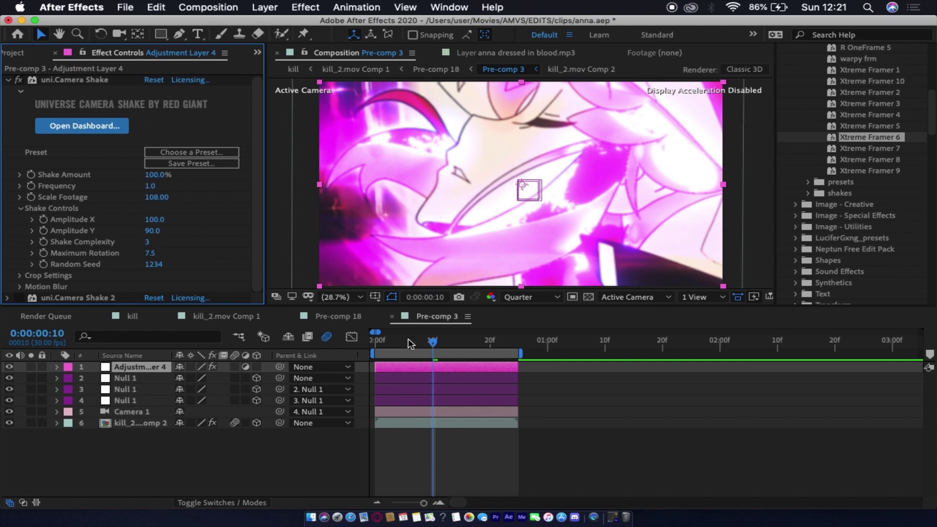
click(444, 344)
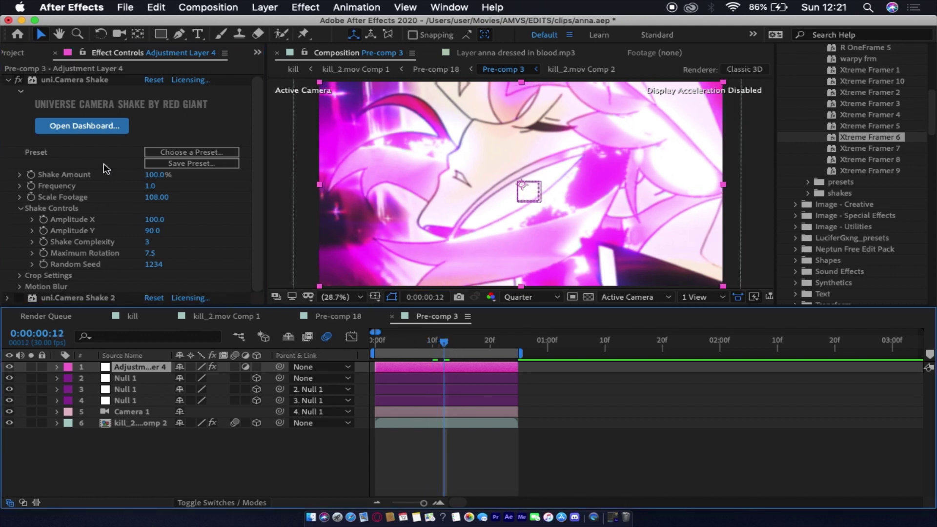
click(147, 242)
text(2)
key(Return)
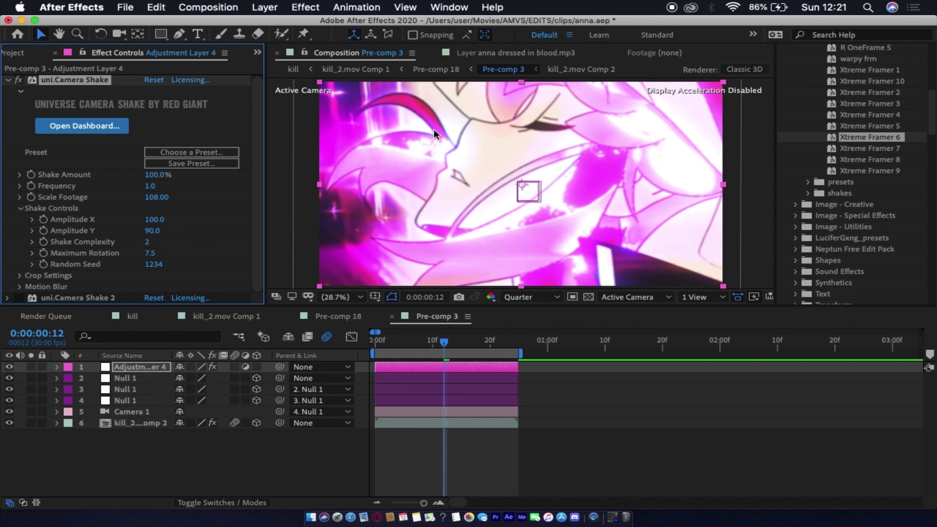
key(super+z)
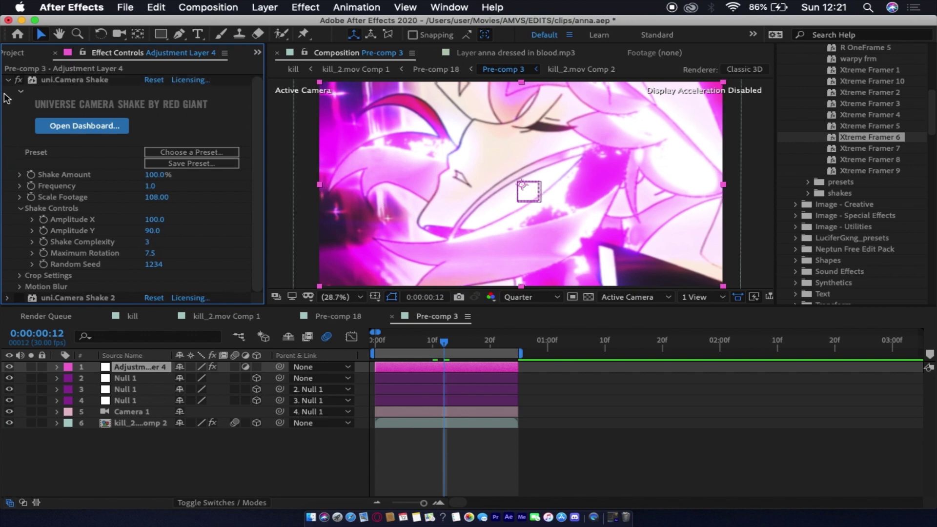
Step: Delete the first uni.Camera Shake effect, leaving uni.Camera Shake 2
click(9, 80)
click(51, 79)
key(Delete)
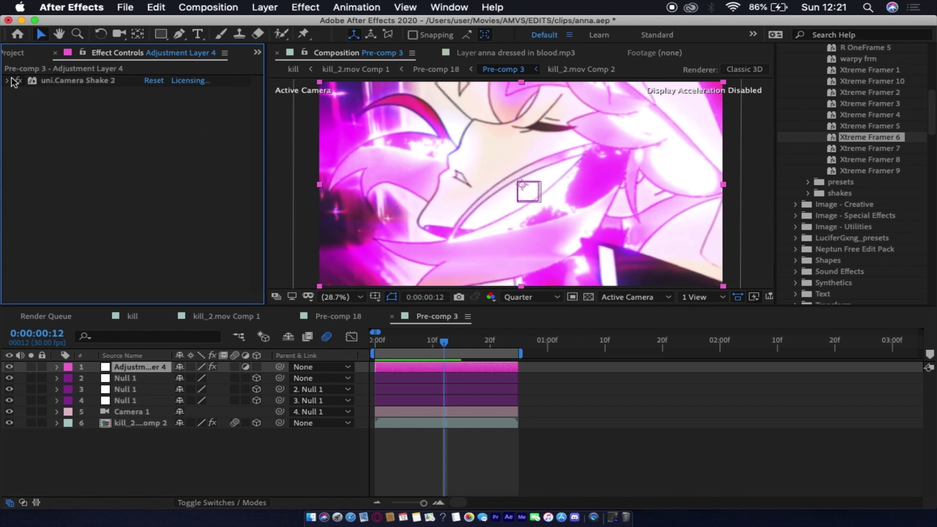
Step: Preview the composition and adjust the work area range
click(7, 81)
click(7, 80)
key(space)
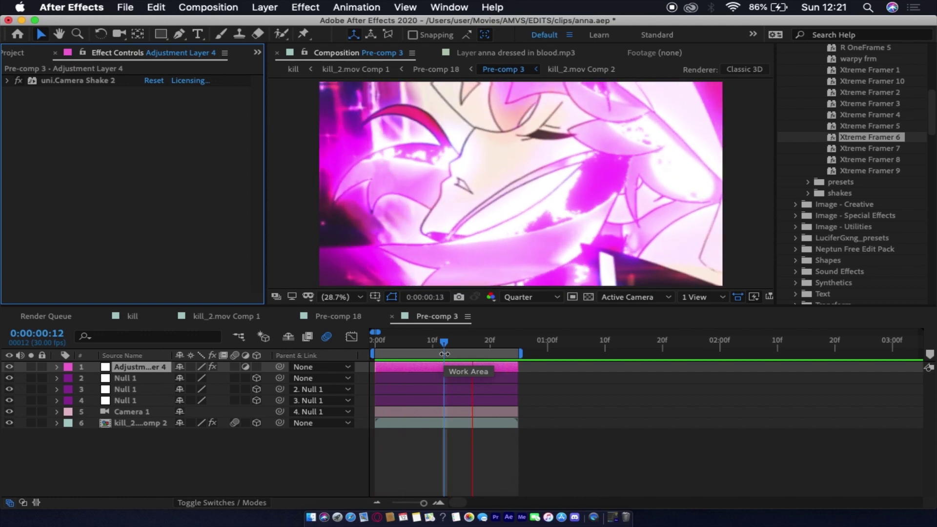
drag(444, 352, 472, 342)
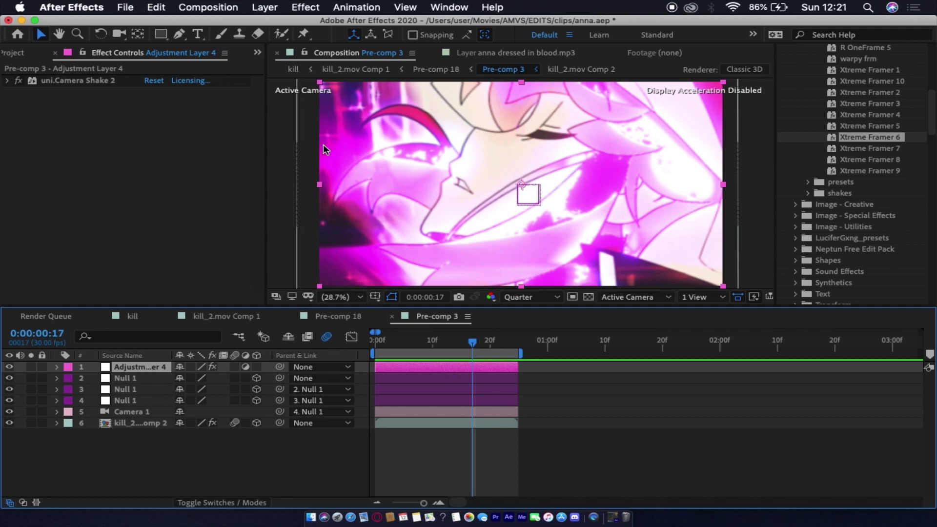
Step: Give uni.Camera Shake 2 an Amplitude X of 90 under Shake Controls
click(7, 81)
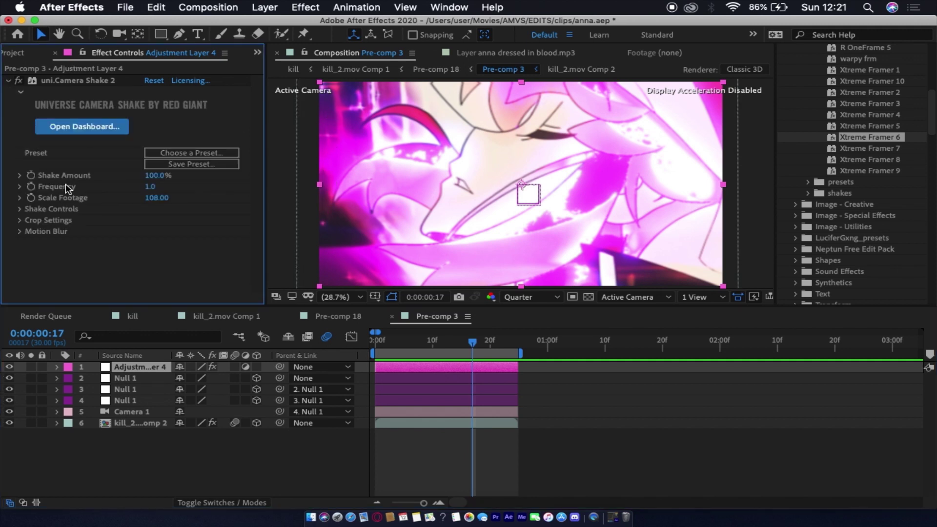
click(19, 209)
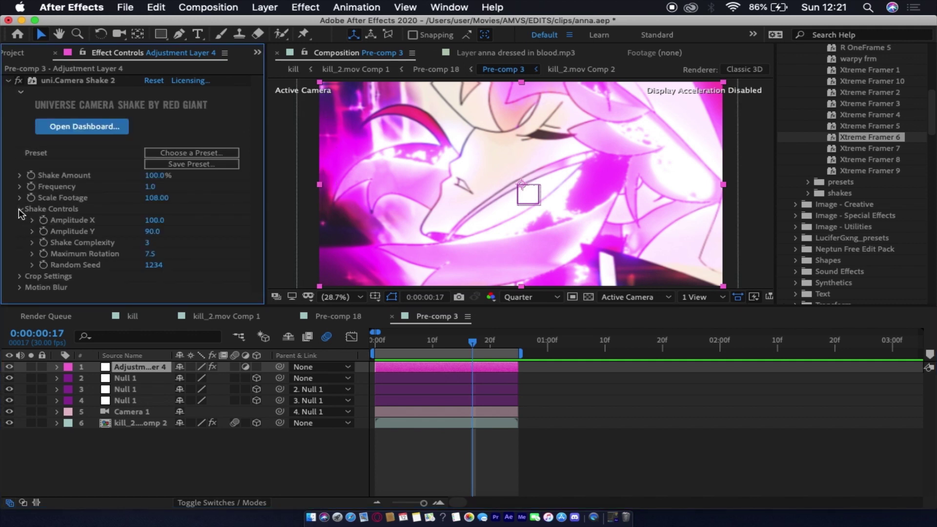
click(157, 220)
text(90)
key(Return)
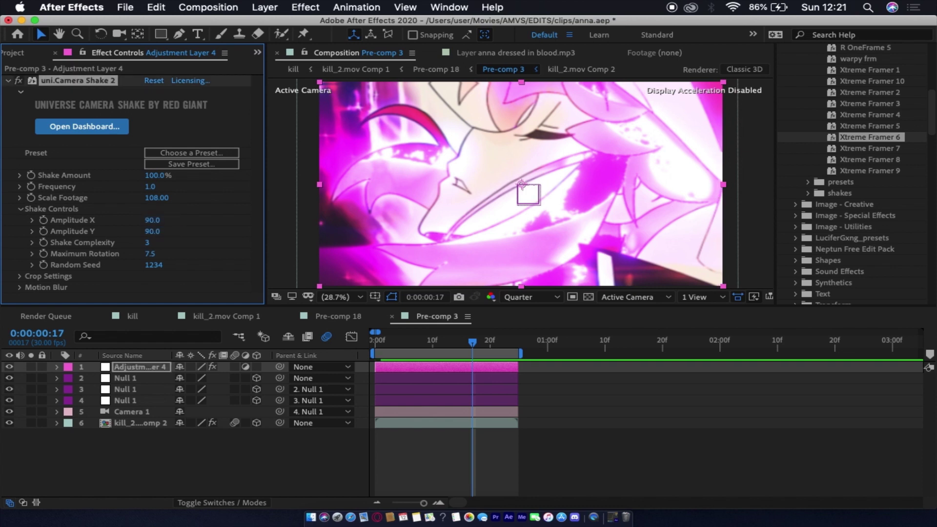
Step: Preview Scale Footage 110 with both amplitudes at 100, then undo back
click(159, 197)
text(110)
key(Return)
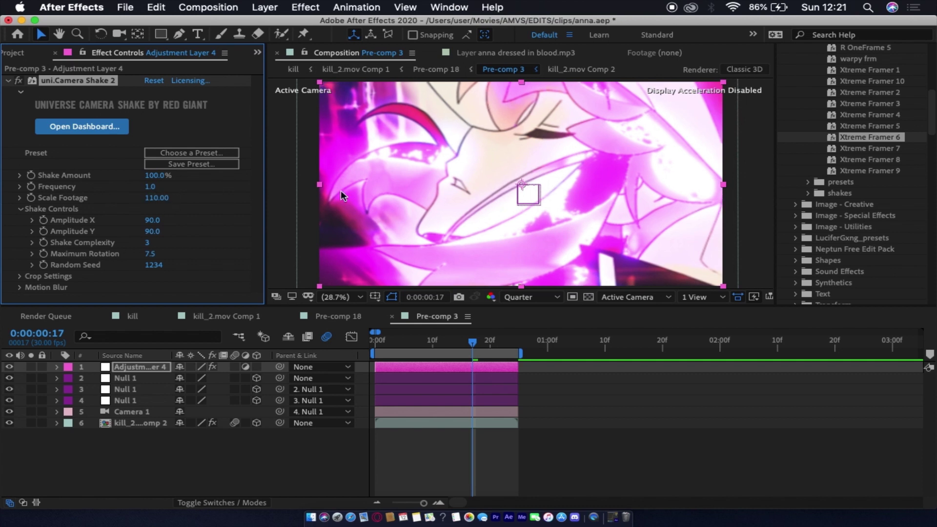
click(152, 221)
text(100)
key(Return)
click(155, 231)
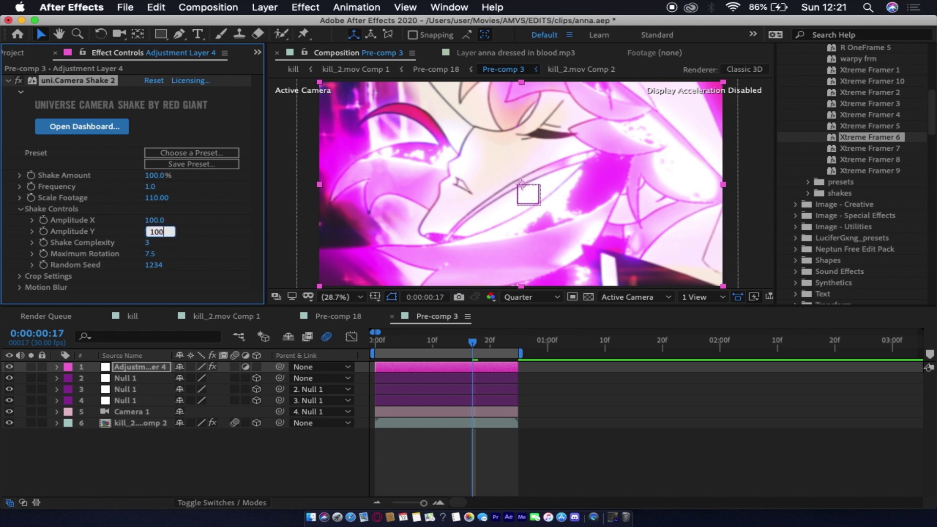
text(100)
key(Return)
key(space)
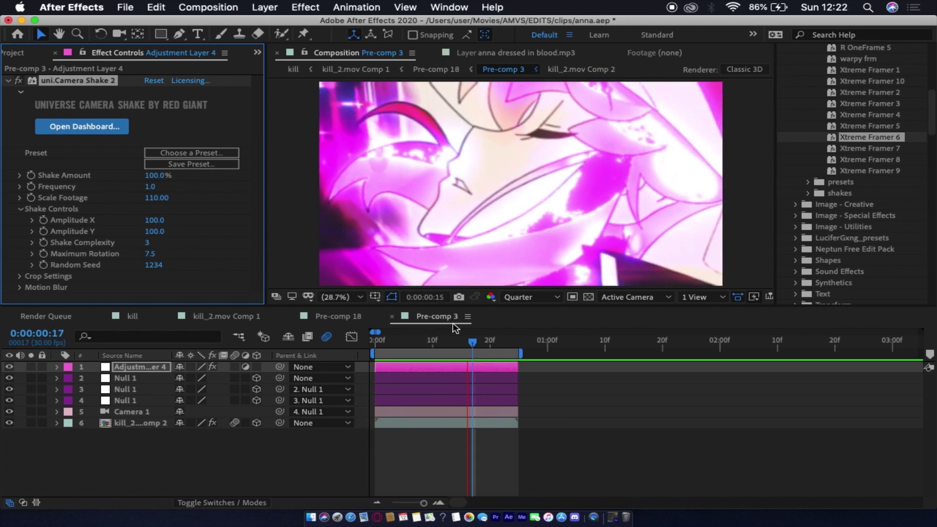
click(471, 344)
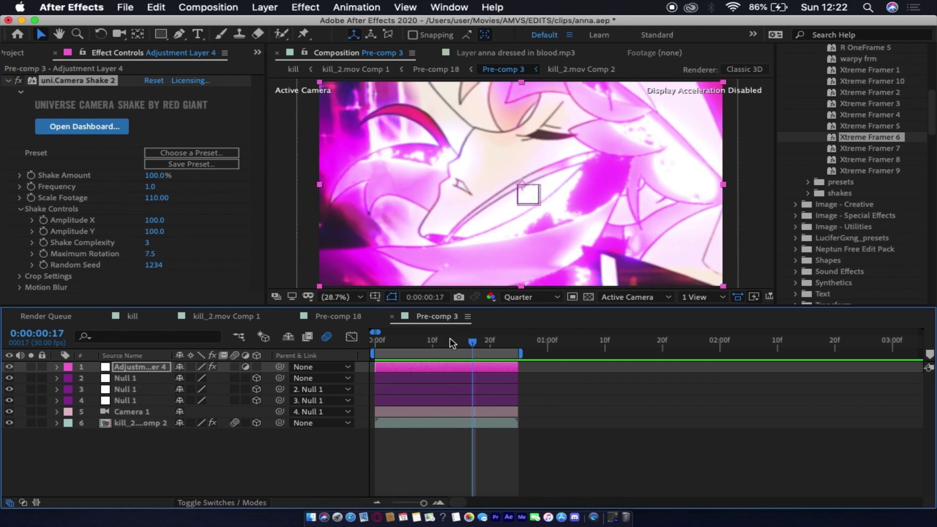
key(super+z)
key(super+z)
key(super+z)
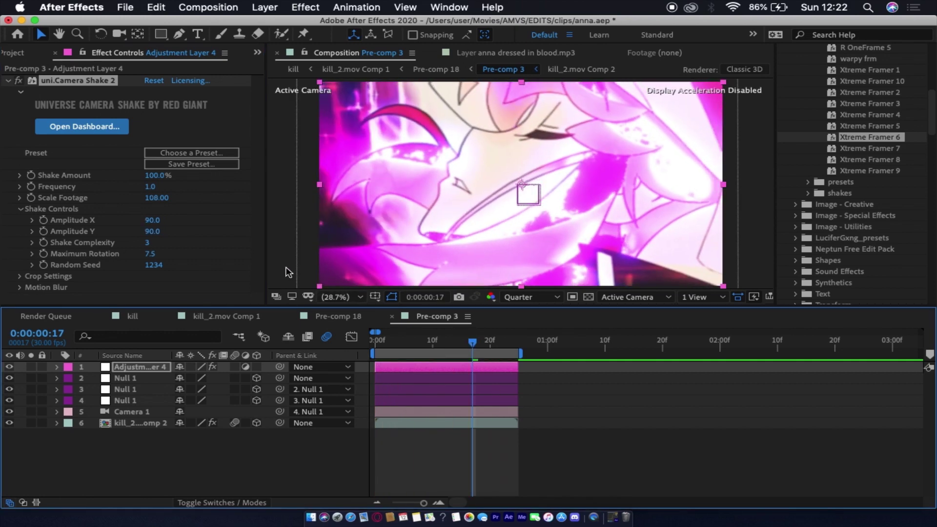
Step: Try Amplitude Y at 80 and 70, preview, and scrub to frame 15
click(149, 233)
text(80)
key(Return)
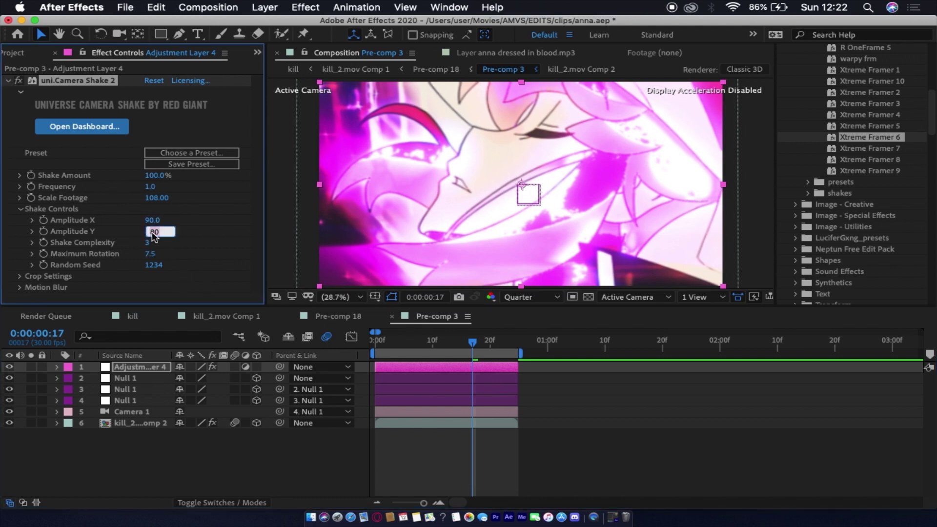
text(70)
key(Return)
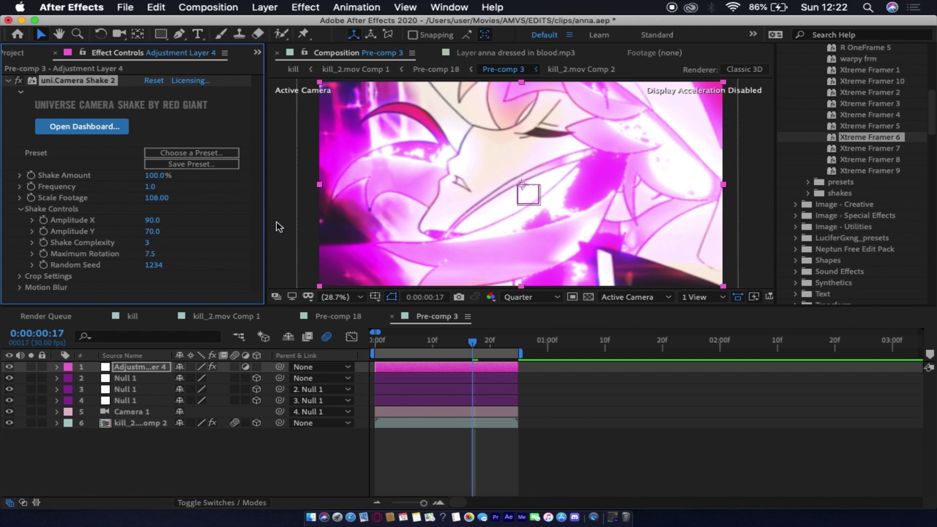
key(space)
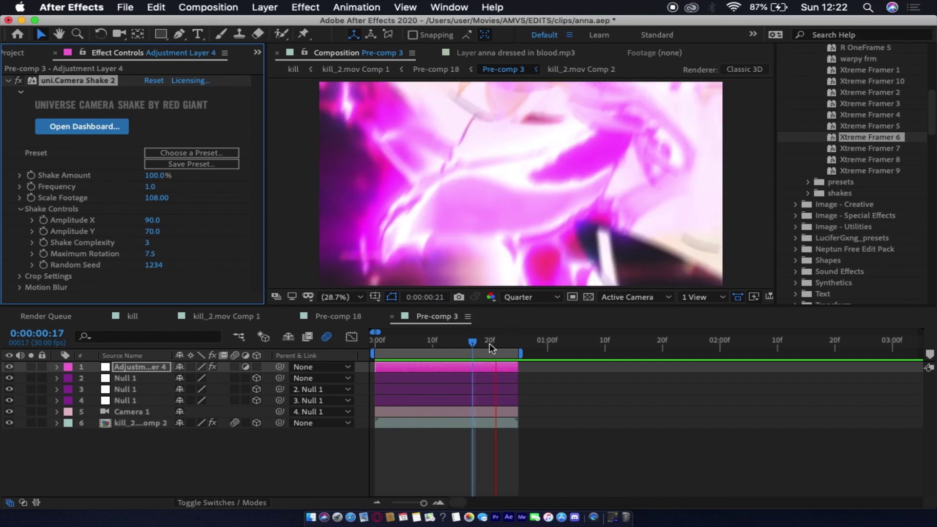
drag(492, 347, 472, 355)
Step: Set Amplitude Y to 75 and Amplitude X to 80, preview, then return to frame 17
click(152, 231)
text(75)
key(Return)
click(153, 220)
text(8)
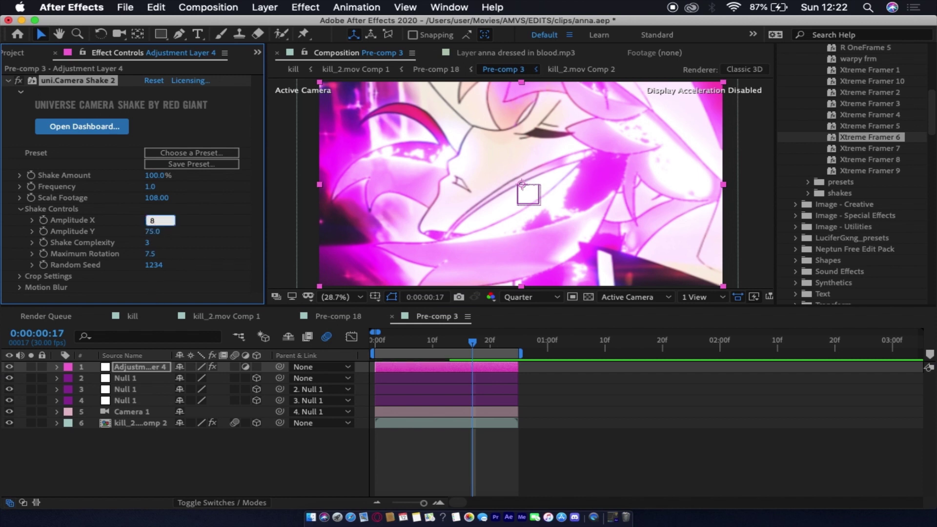
text(0)
key(Return)
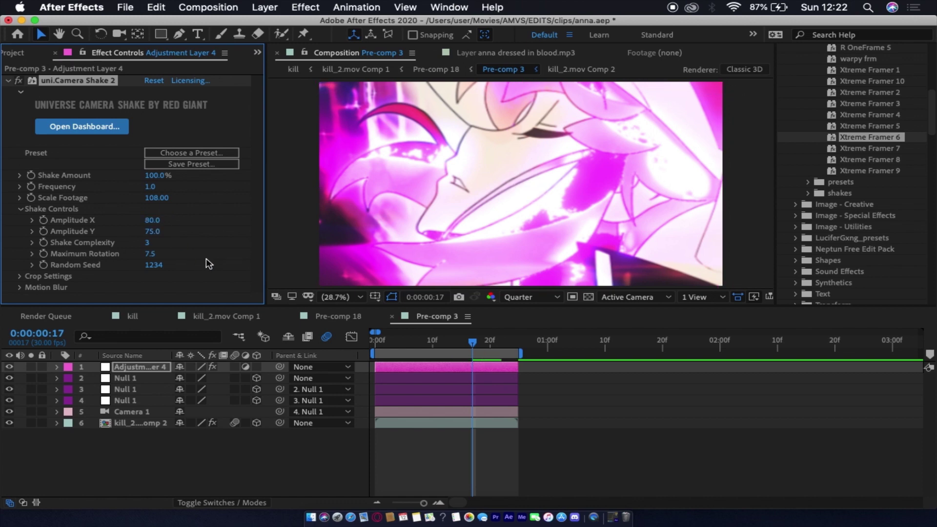
key(space)
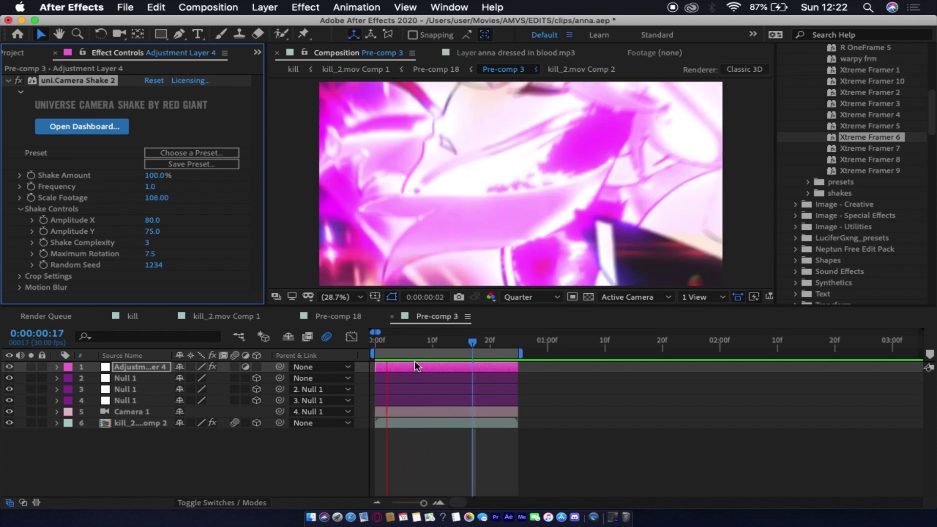
click(487, 340)
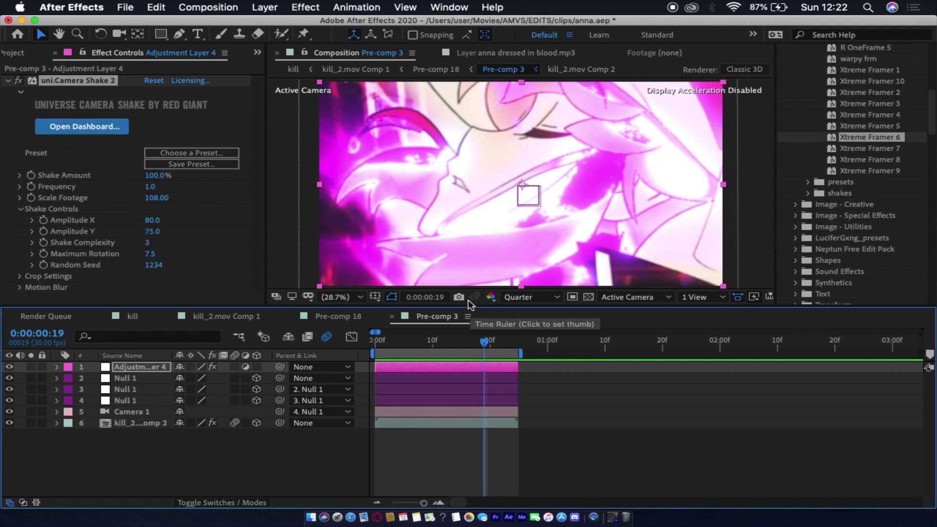
drag(445, 342, 473, 340)
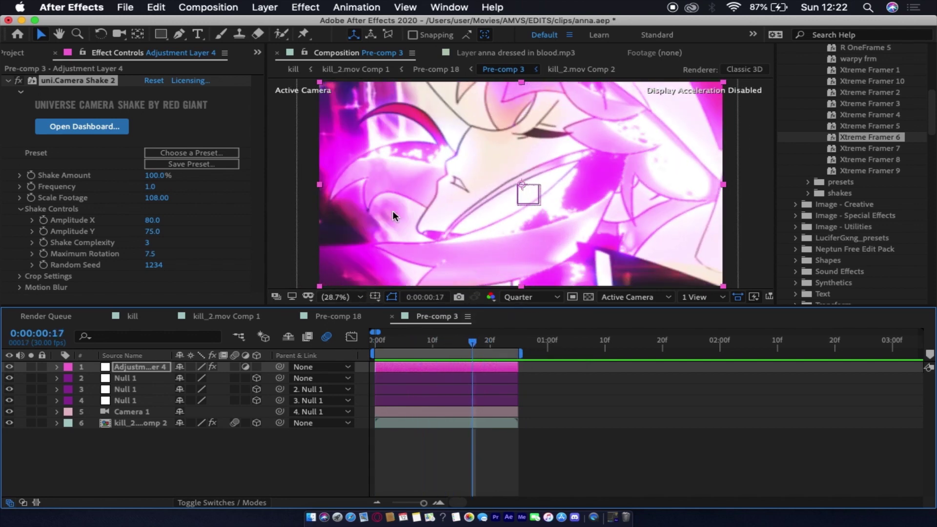
Step: Save the anna.aep project with Cmd+S
key(super+s)
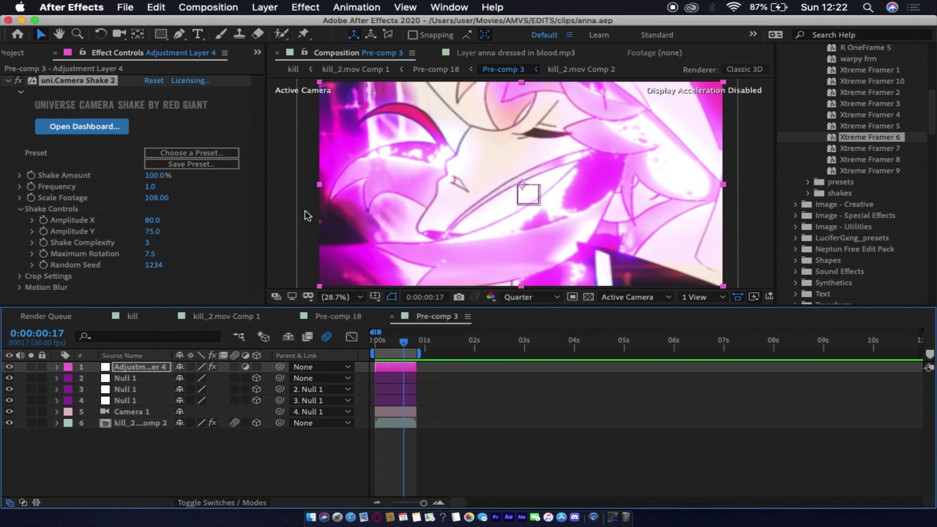